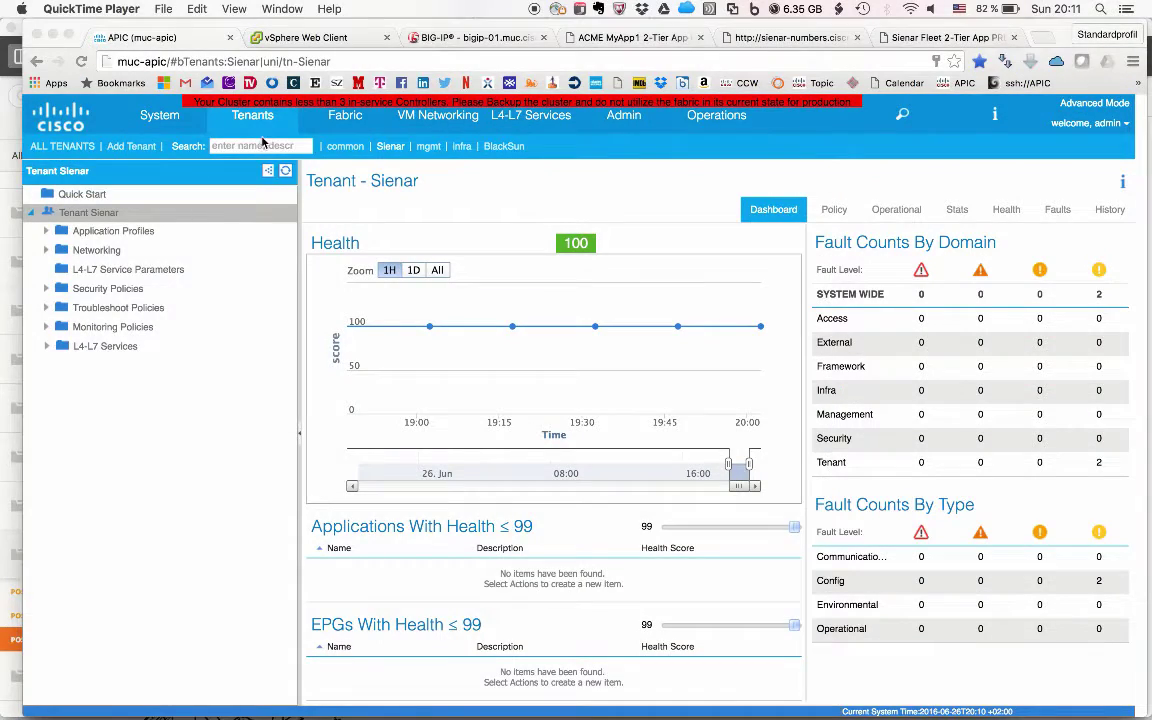
- Show the Numbers application profile in the vSphere Web Client and select the Web-Services contract to inspect its connections
click(335, 66)
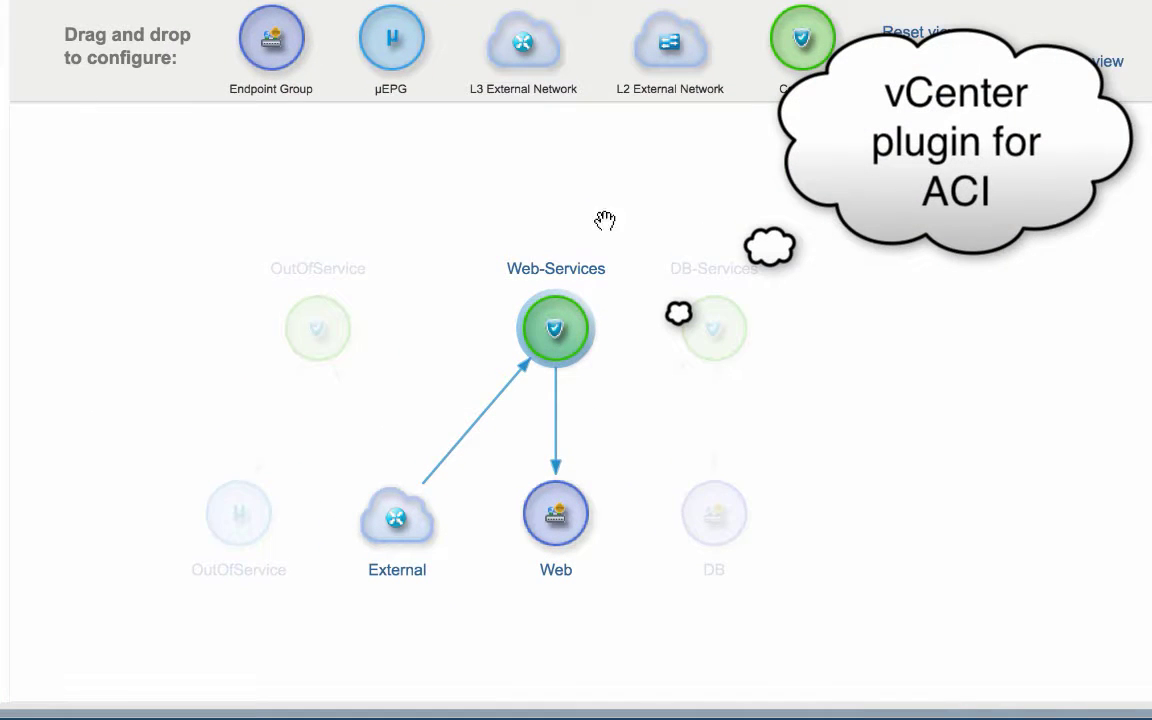
click(709, 222)
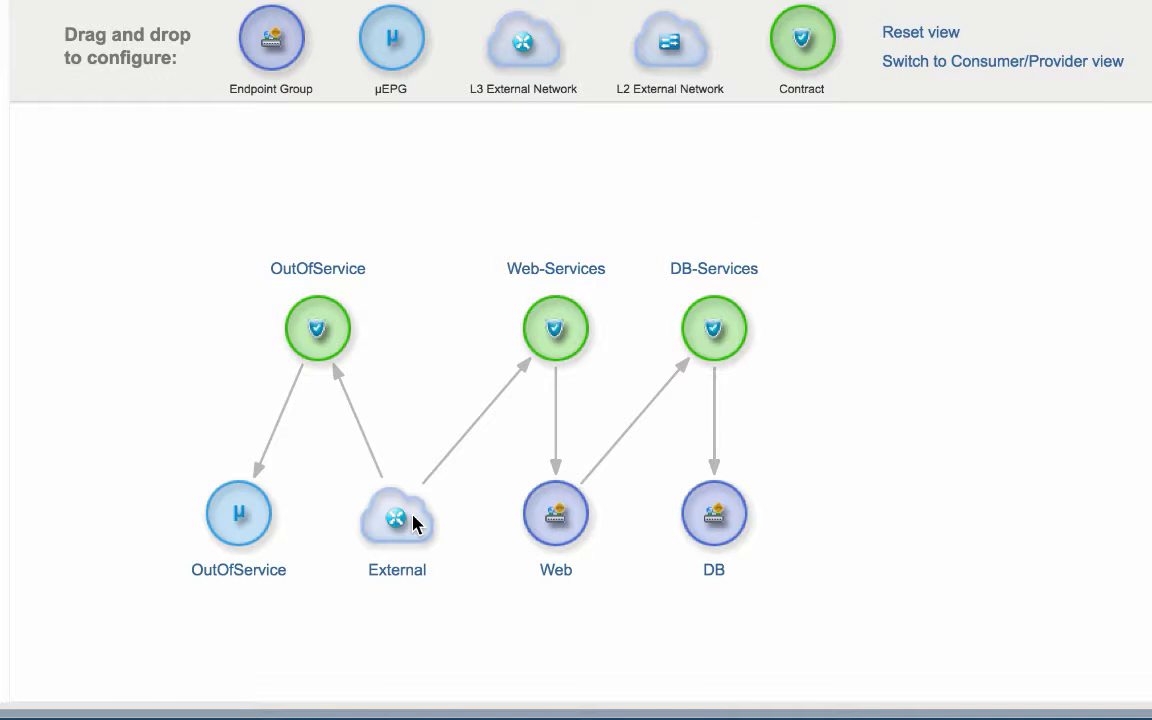
click(556, 342)
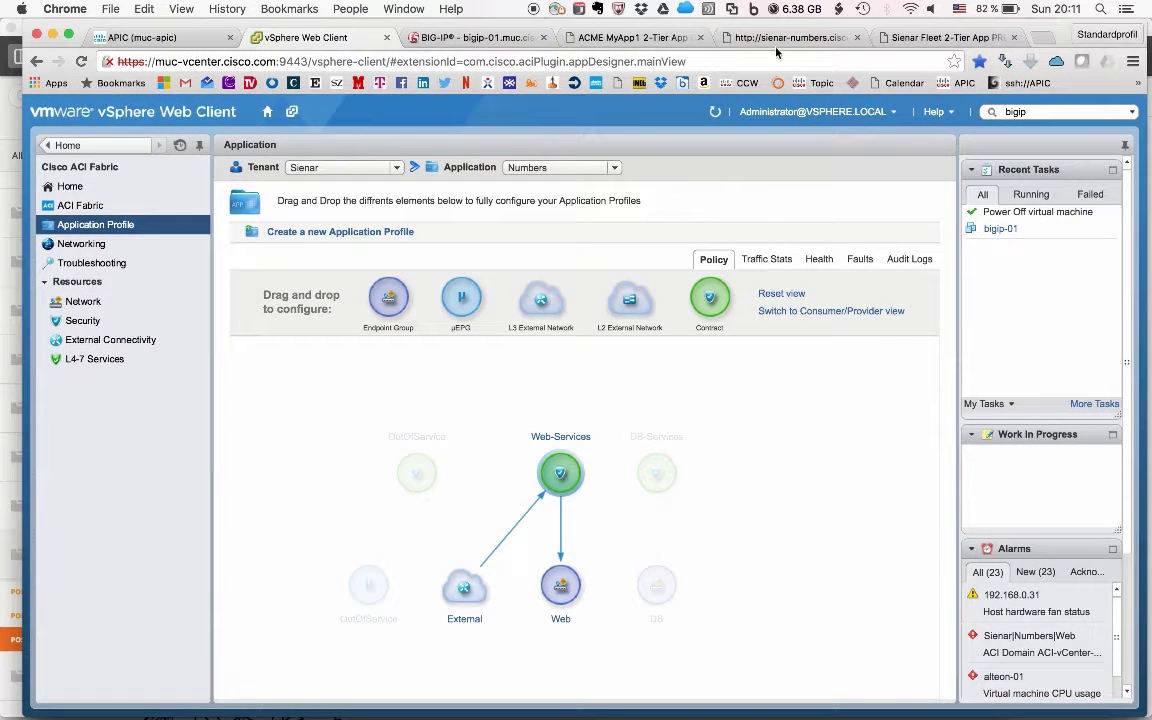
- Check whether the application page at sienar-numbers.cisco.com responds in the browser
click(780, 38)
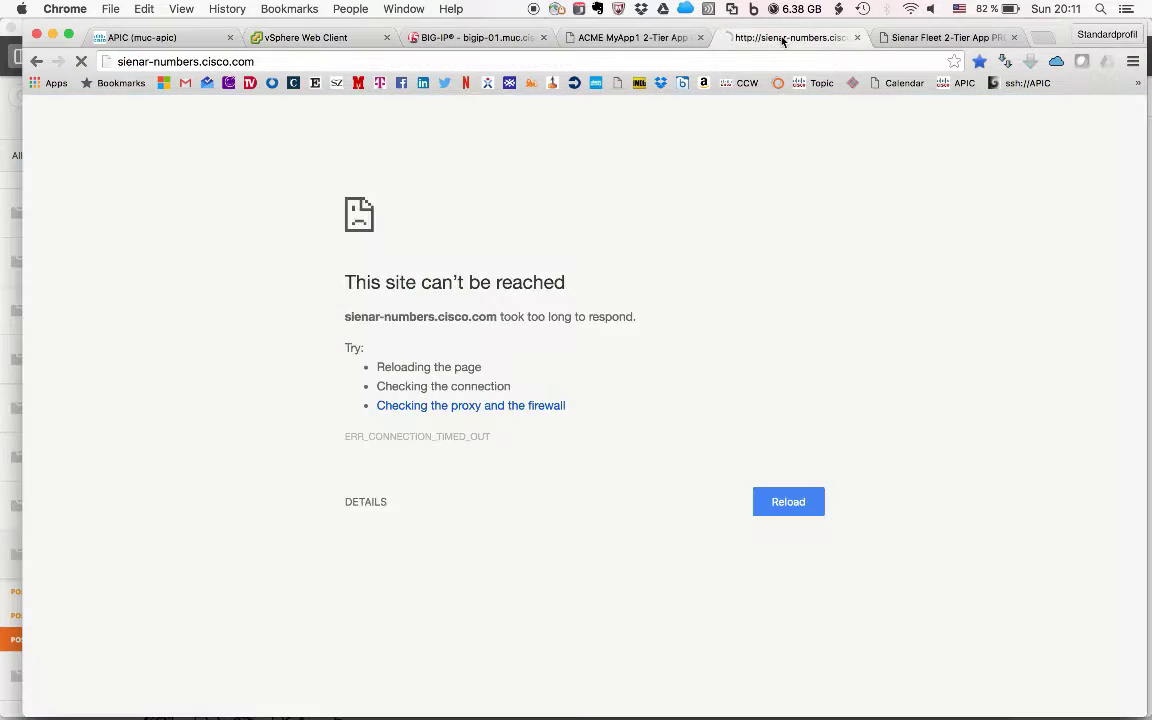
click(288, 59)
key(Right)
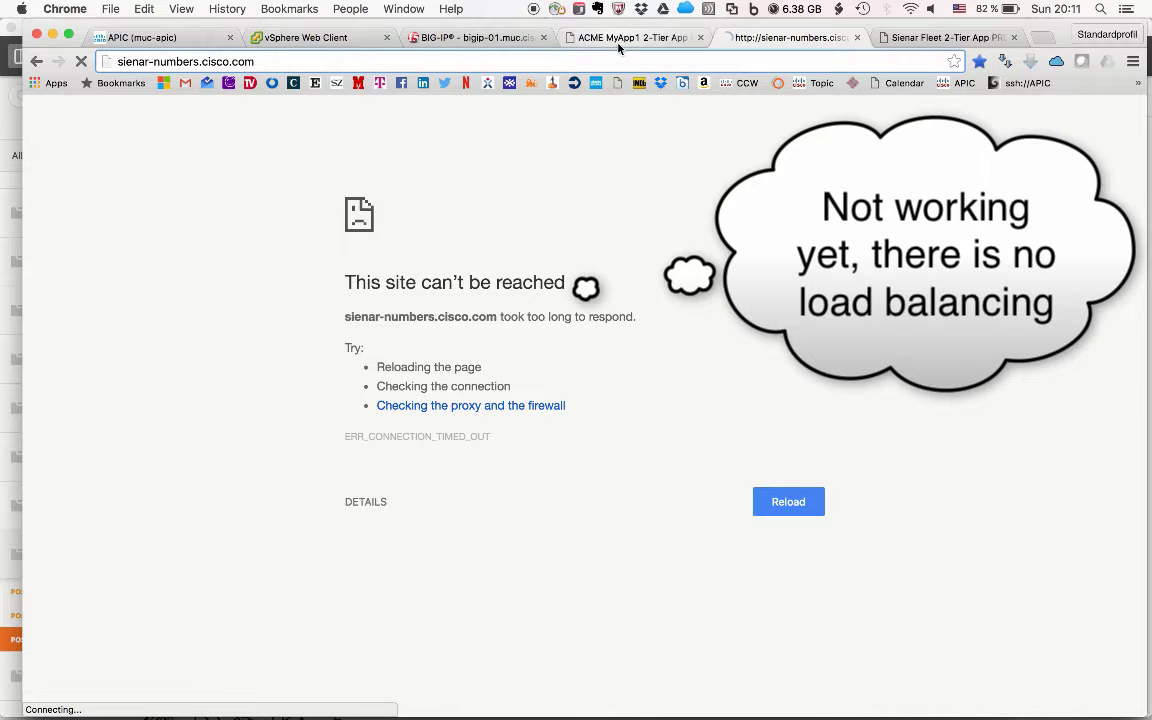
- Return to the vSphere Web Client and open the settings of the Web-Services contract
click(332, 38)
click(558, 477)
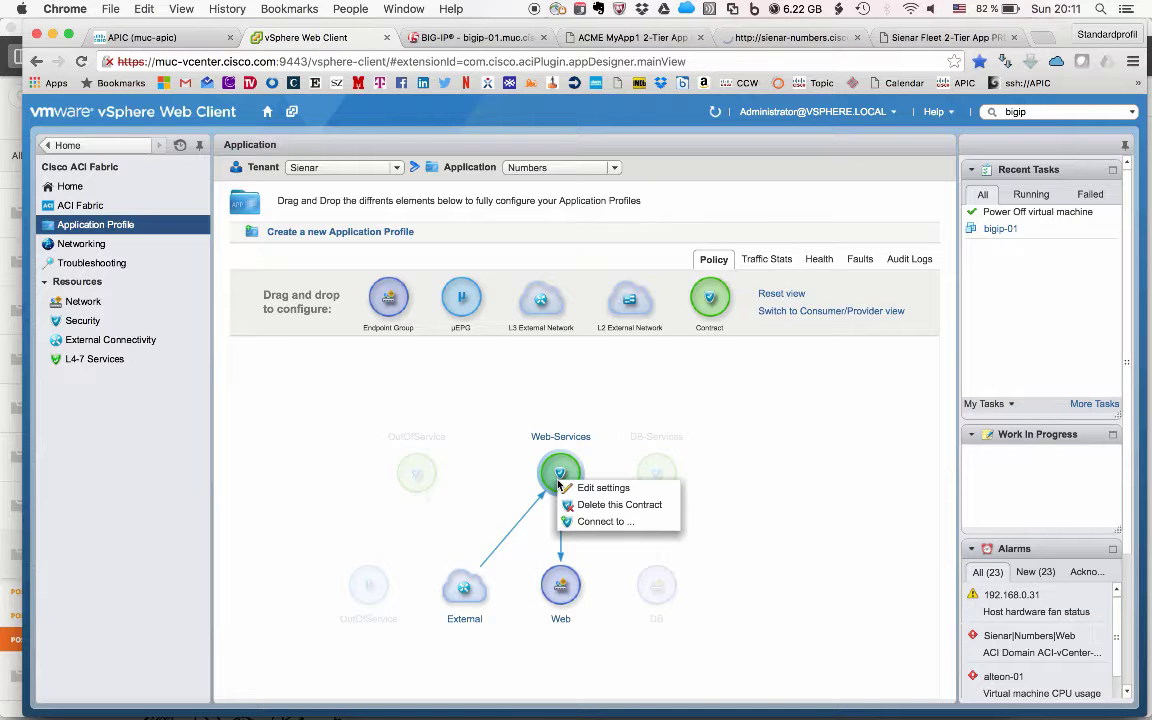
click(585, 493)
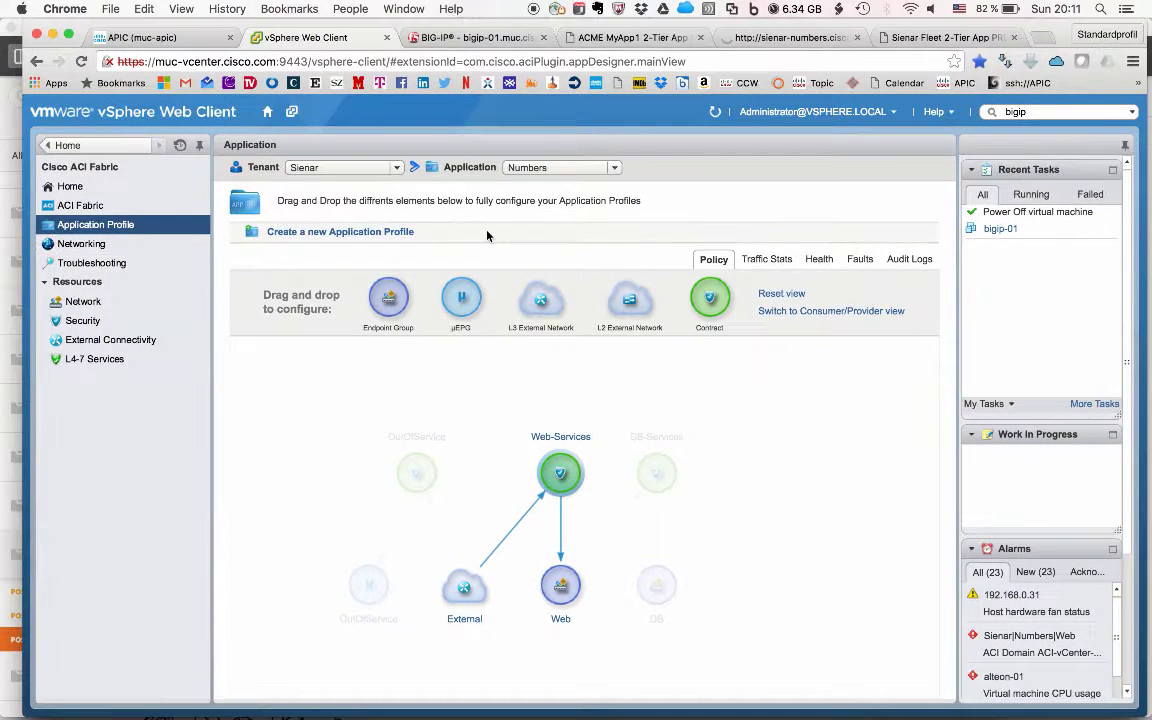
- Check the self IP list and the virtual server list on the BIG-IP
click(474, 41)
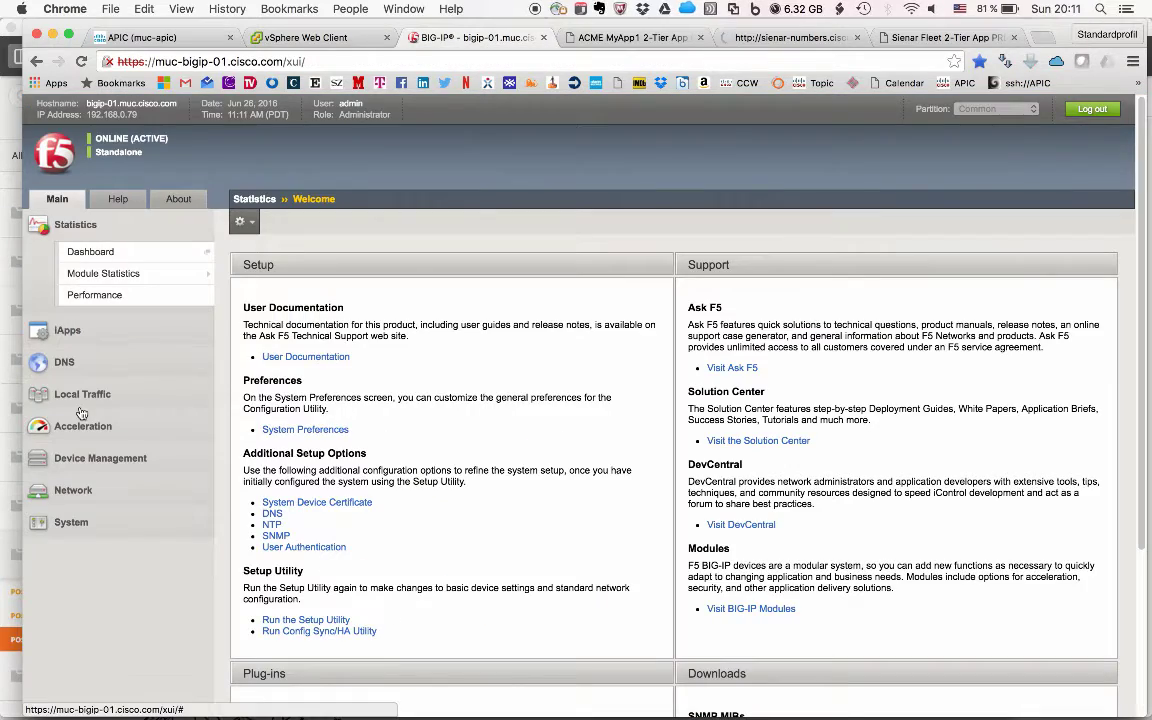
click(97, 485)
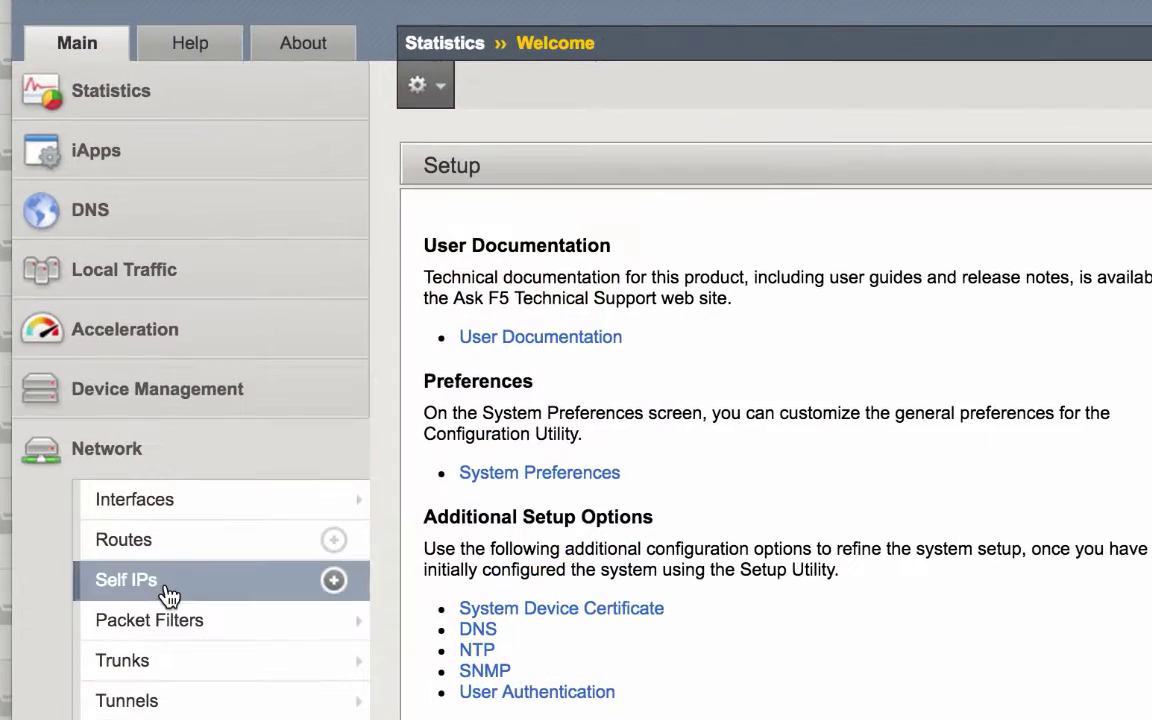
click(168, 595)
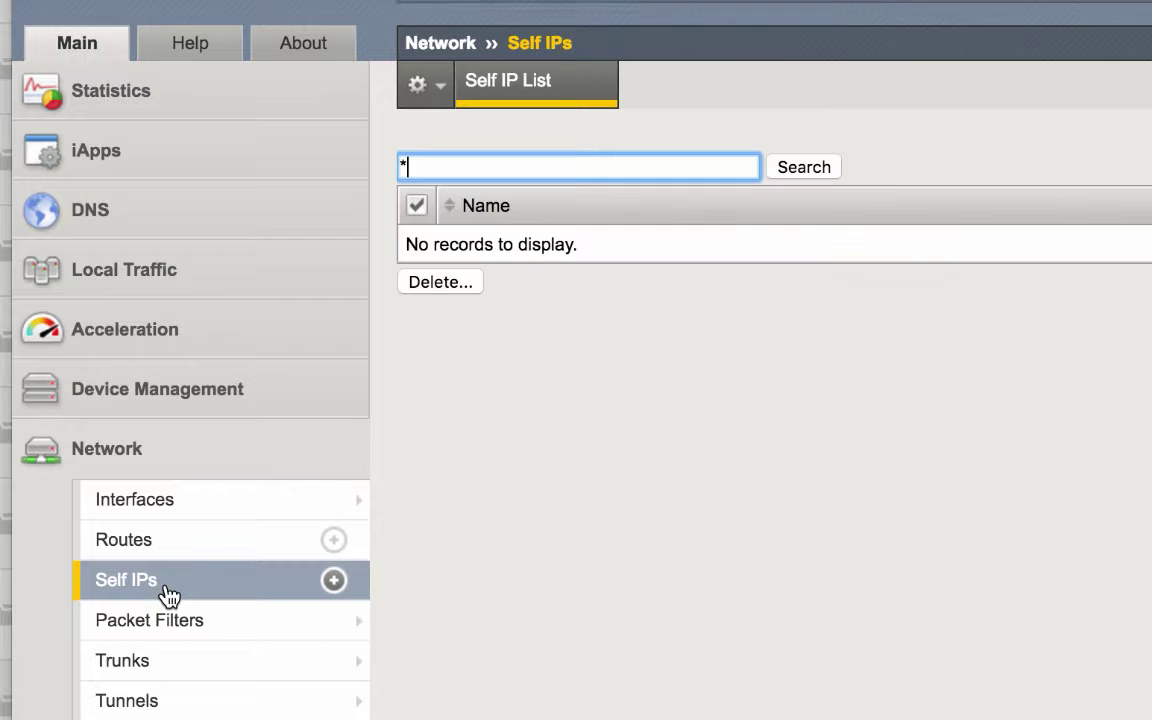
click(141, 268)
mouse_move(190, 361)
click(438, 369)
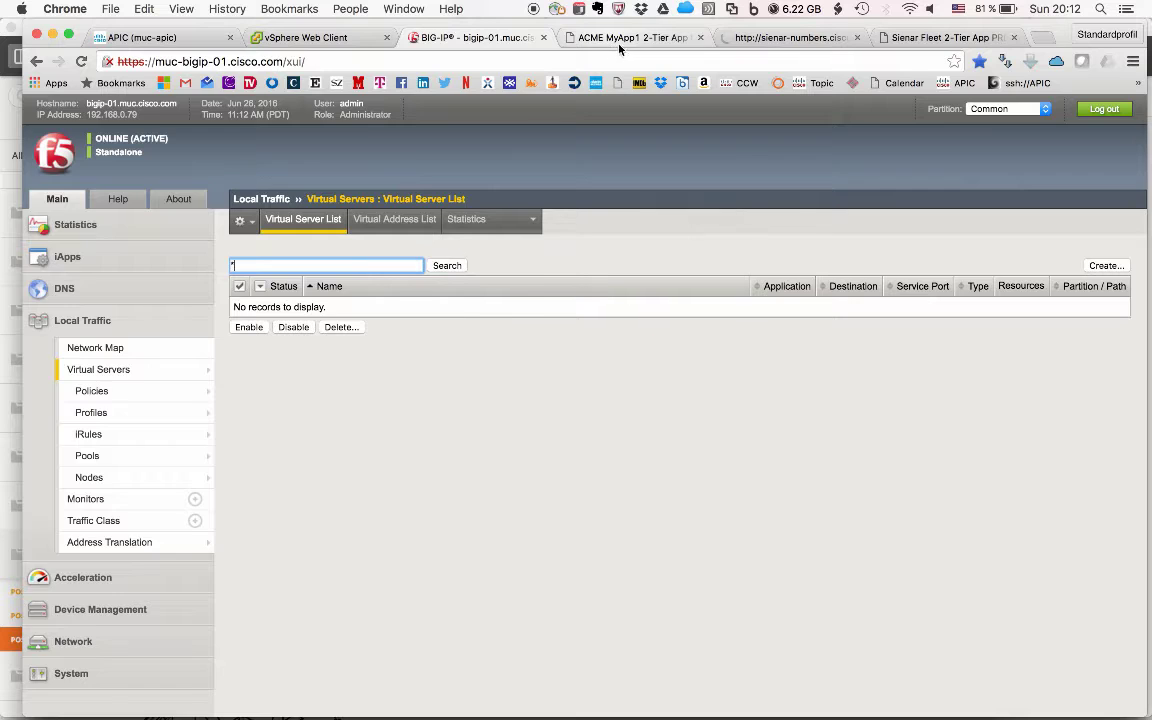
- Open the Sirius App1 control panel page and review the deployment diagram and L4-L7 service options
click(620, 42)
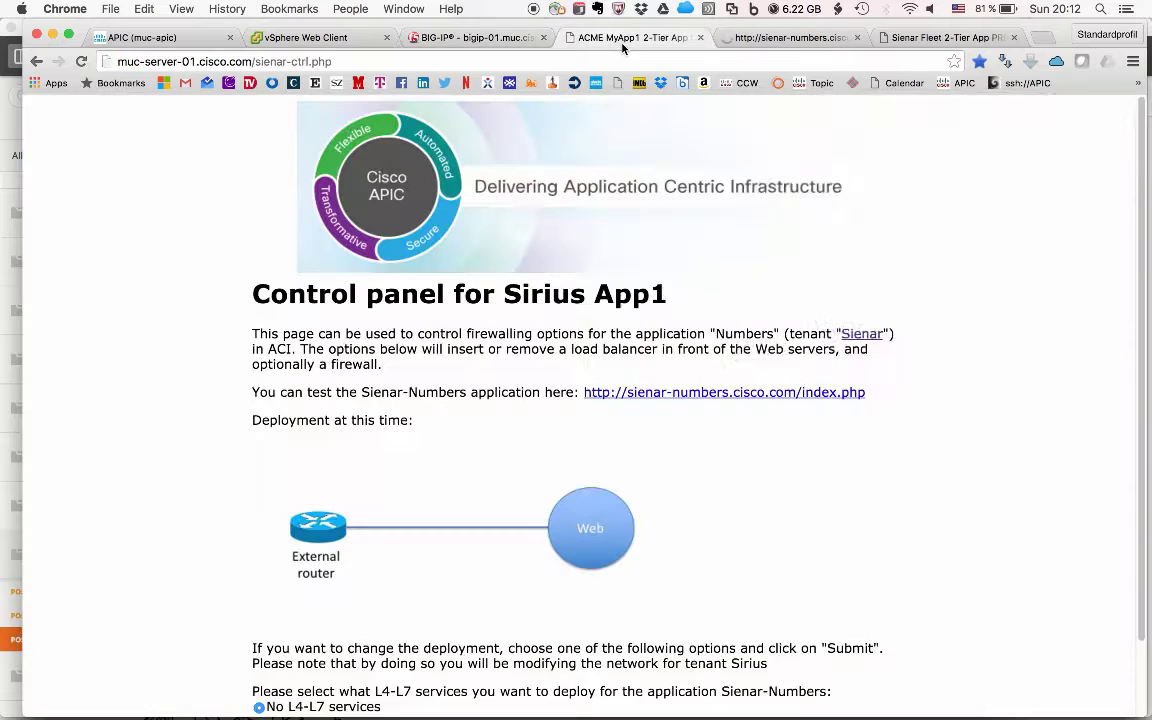
scroll(452, 466, down, 2)
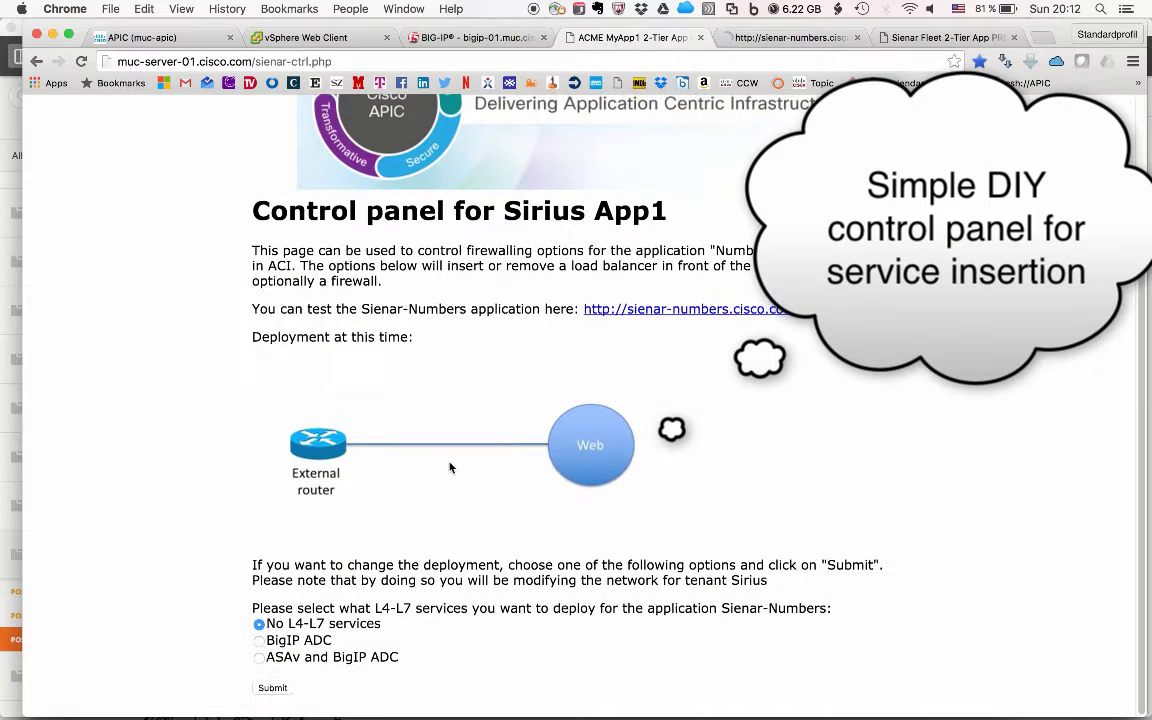
scroll(452, 466, up, 1)
scroll(452, 466, down, 1)
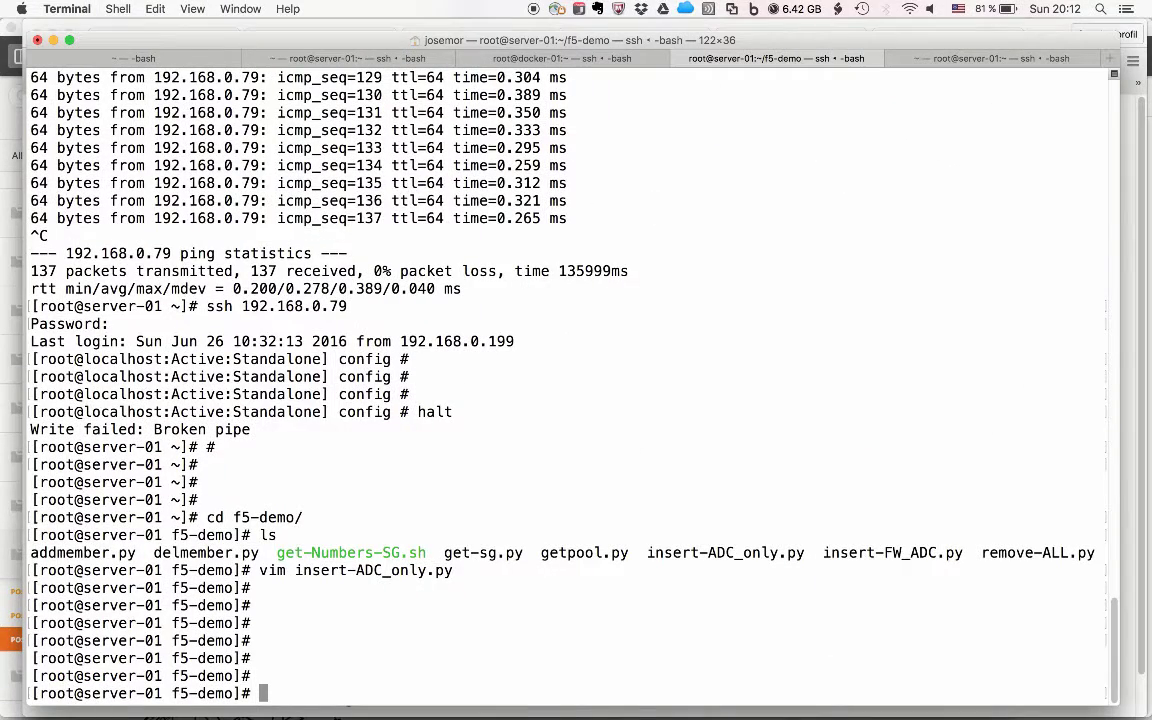
- Open the script insert-ADC_only.py in vim
key(Return)
key(Return)
key(Return)
text(vim)
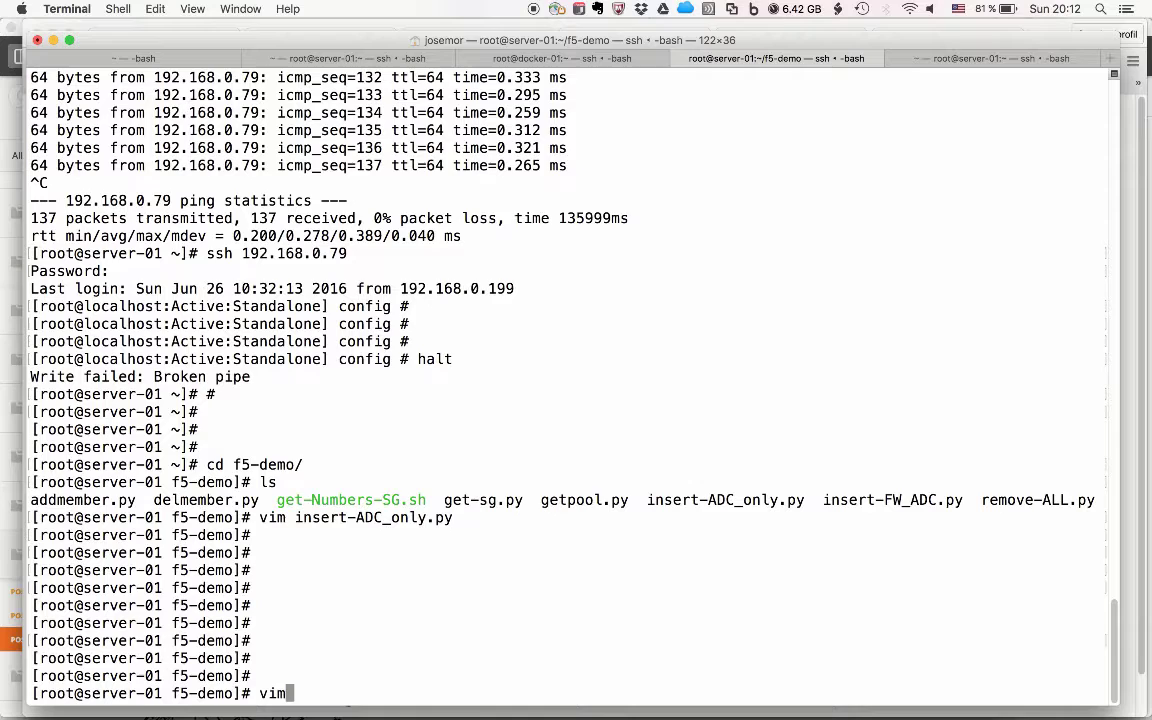
text( insert-AD)
key(Tab)
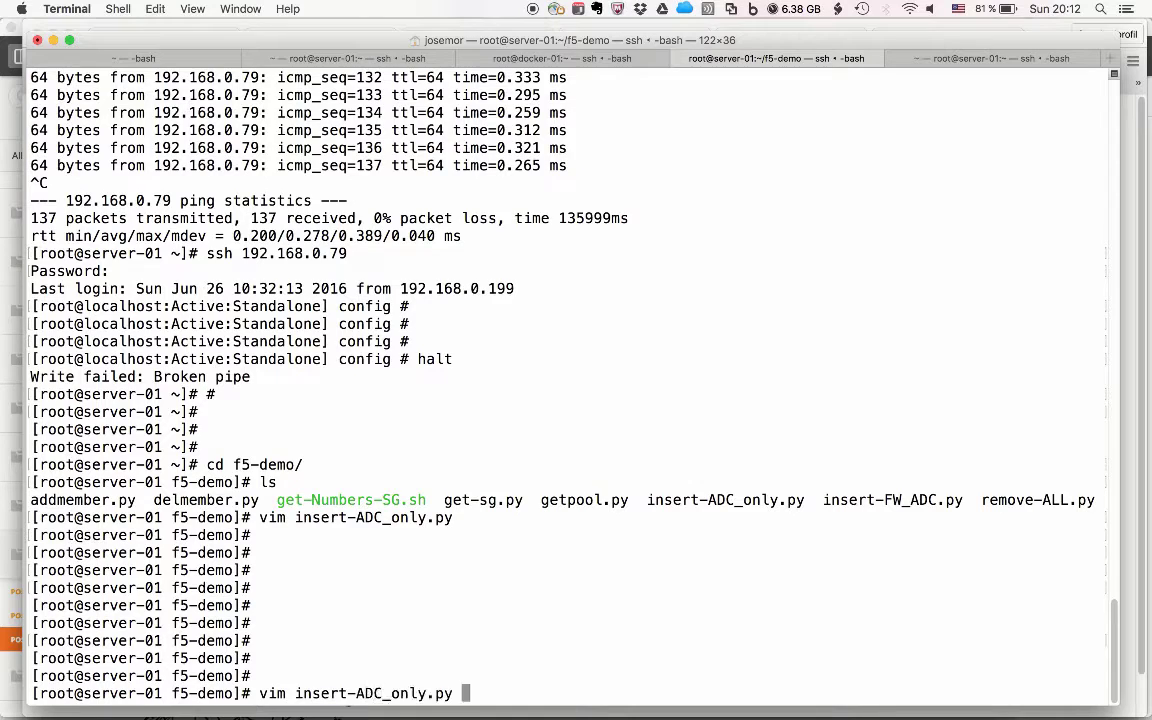
key(Return)
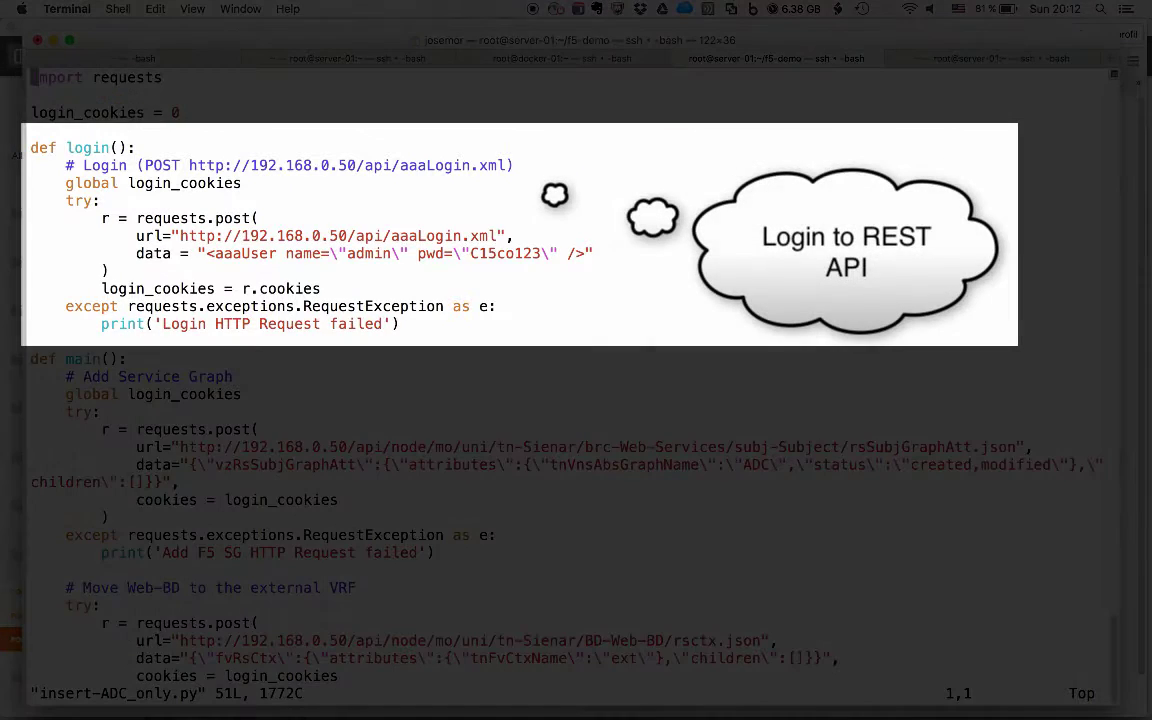
- Highlight the login function and the Add Service Graph block of the script for review
drag(53, 150, 492, 337)
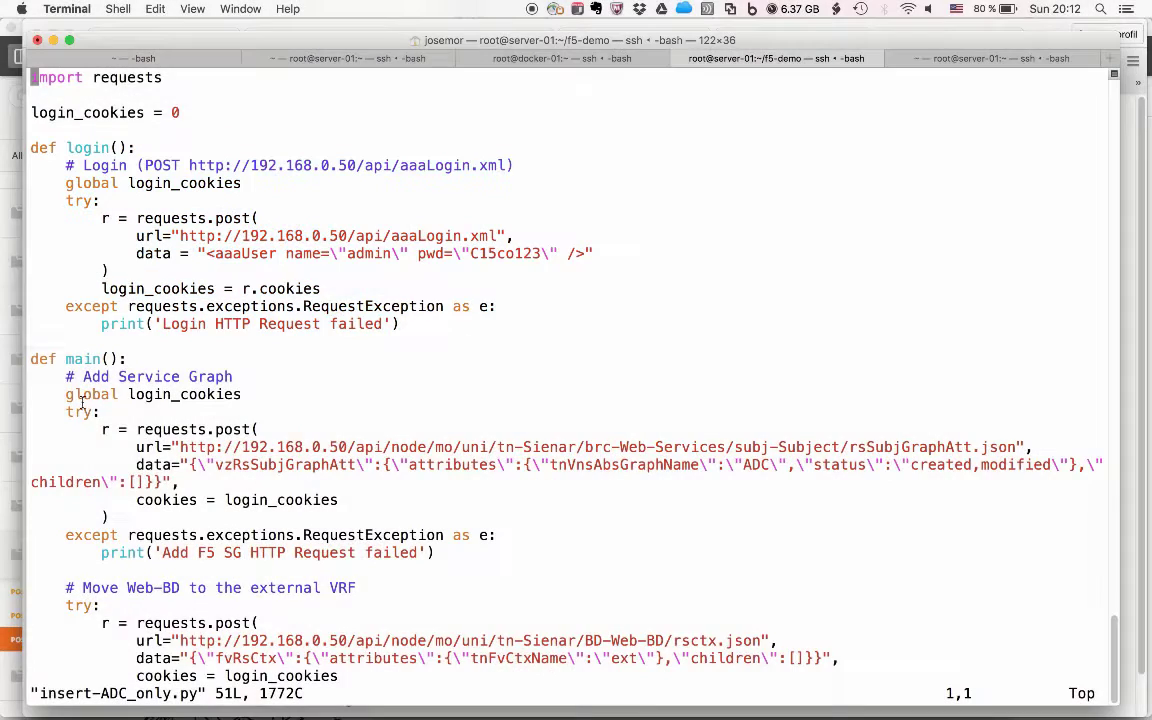
drag(36, 382, 516, 564)
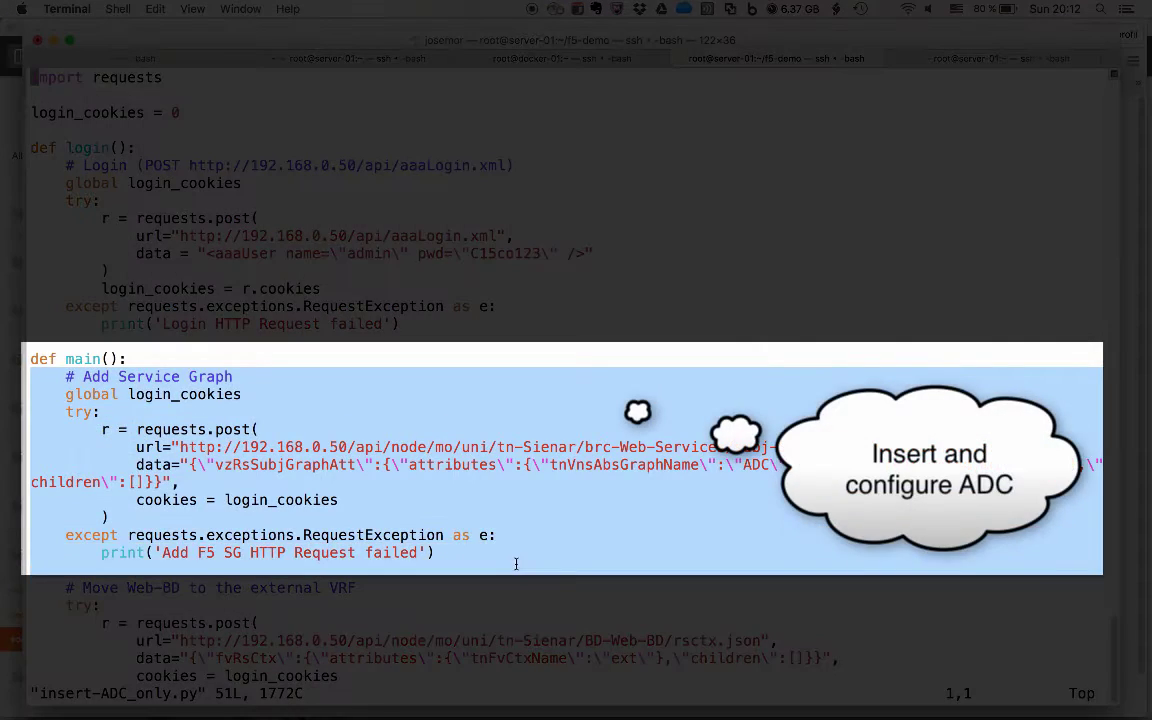
click(220, 607)
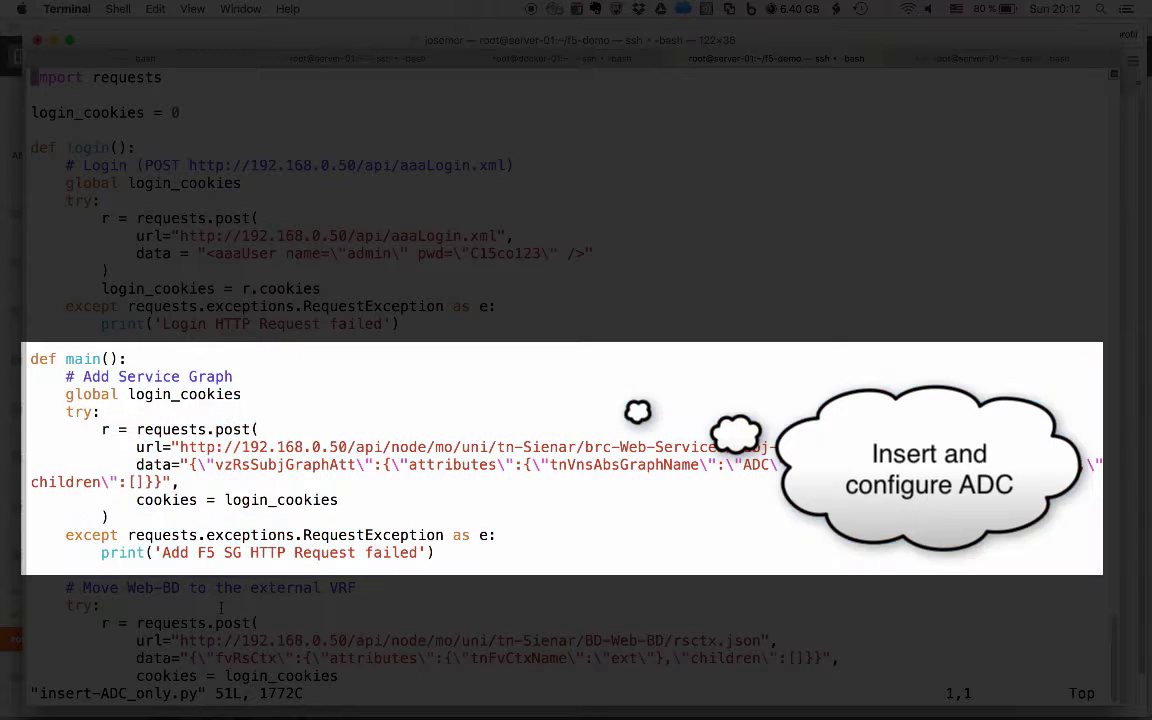
- Read through the script to its end, examining the requests that move Web-BD and External-BD to the external VRF
key(Down)
key(Down)
key(Down)
key(Down)
key(Down)
key(Down)
key(Down)
key(Down)
key(Down)
key(Down)
key(Down)
key(Down)
key(Down)
key(Down)
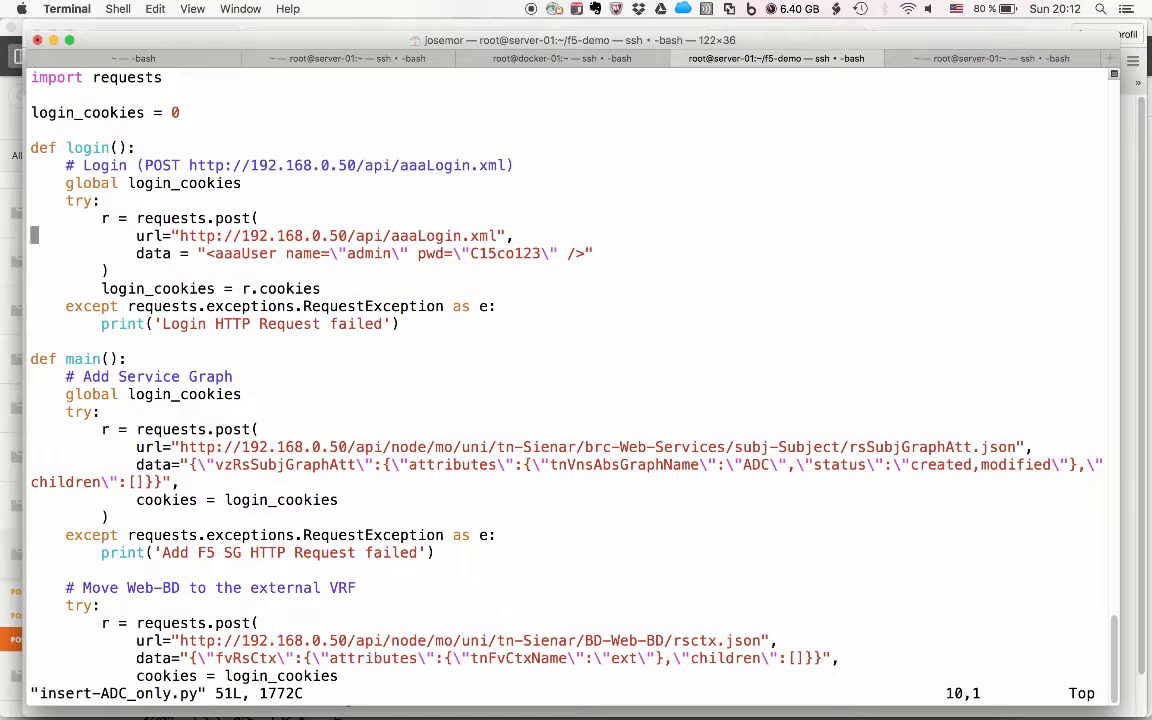
key(Down)
key(Down)
key(Down)
key(Down)
key(Down)
key(Down)
key(Down)
key(Down)
key(Down)
key(Down)
key(Down)
key(Down)
key(Down)
key(Down)
key(Down)
key(Down)
key(Down)
key(Down)
key(Down)
key(Down)
key(Down)
key(Down)
key(Down)
key(Down)
key(Down)
key(Down)
key(Down)
key(Down)
key(Down)
key(Down)
key(Down)
key(Down)
key(Down)
key(Down)
key(Down)
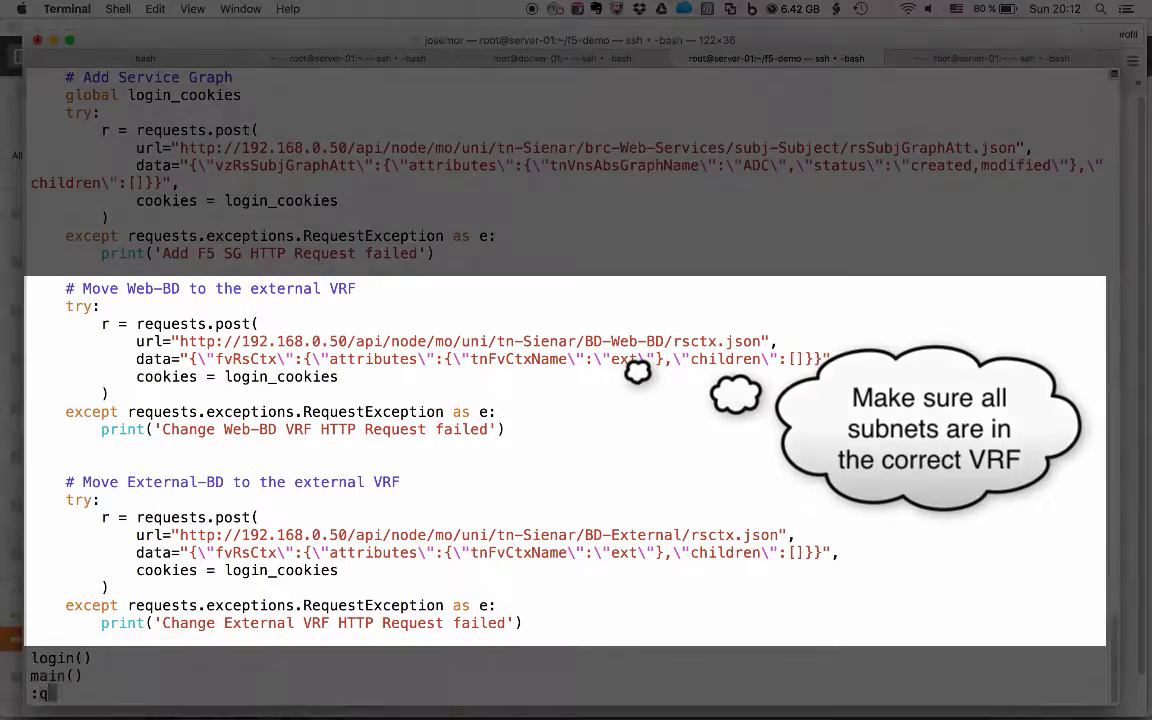
- Quit vim without saving and return to the shell prompt
text(:q)
key(Return)
key(Return)
key(Return)
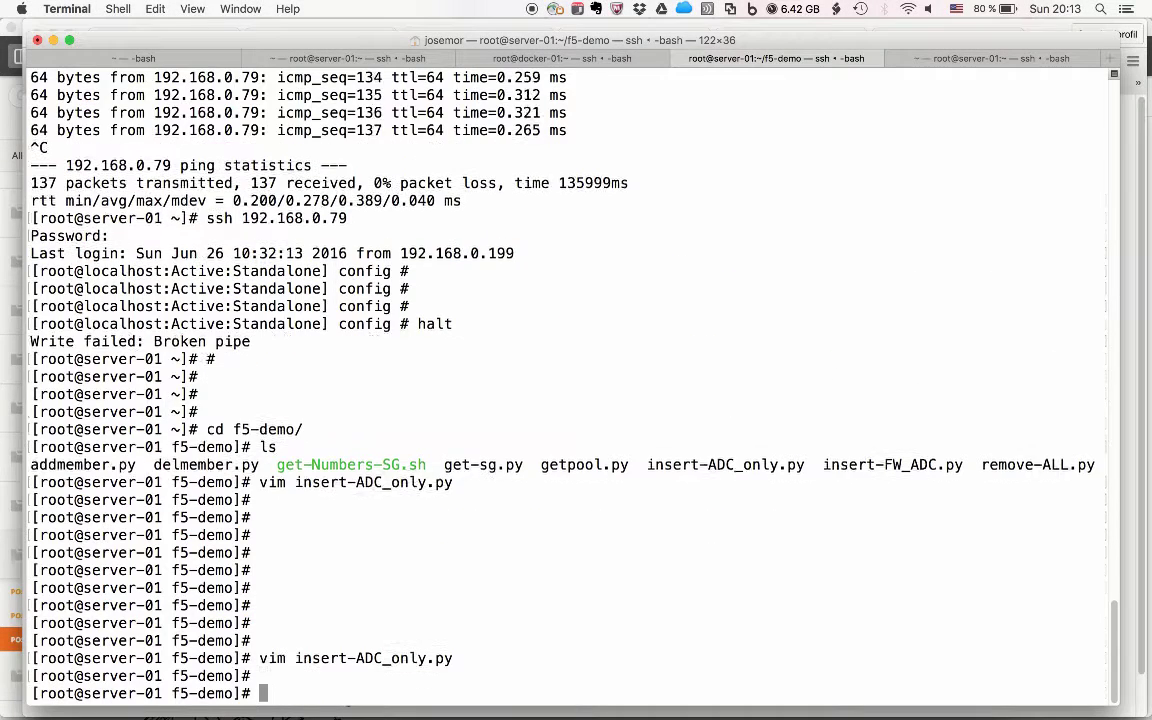
- Switch to Chrome and display the BIG-IP self IPs in the apic_5292 partition
key(super+Tab)
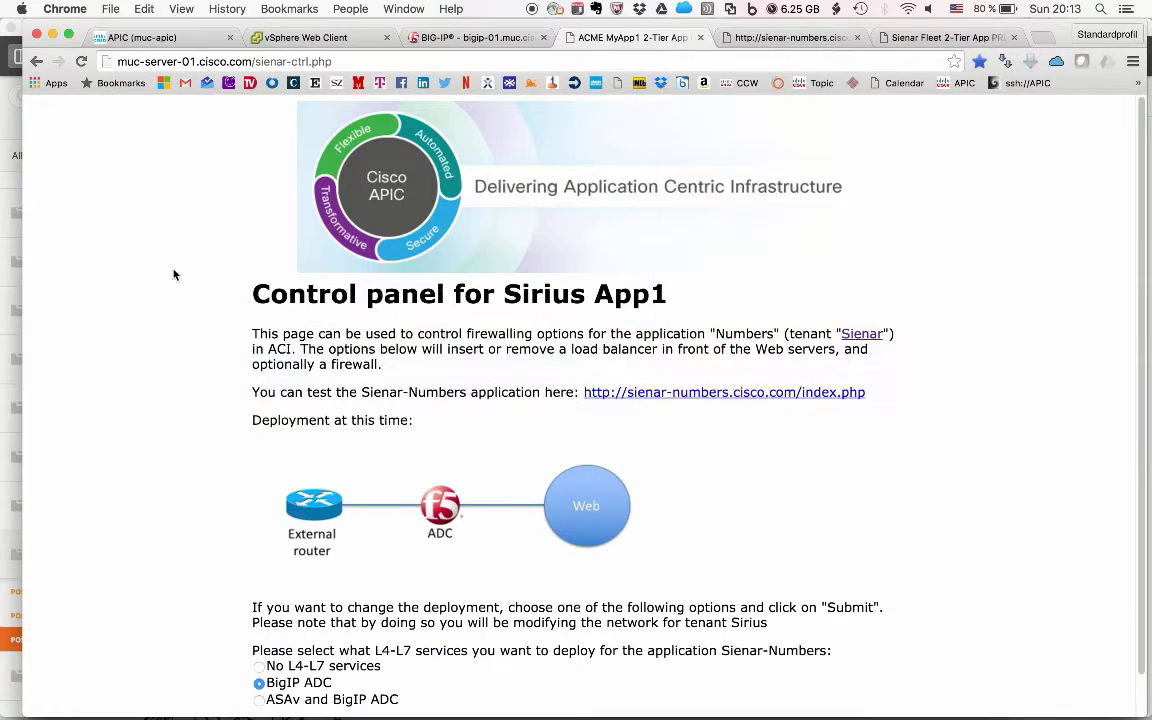
click(455, 38)
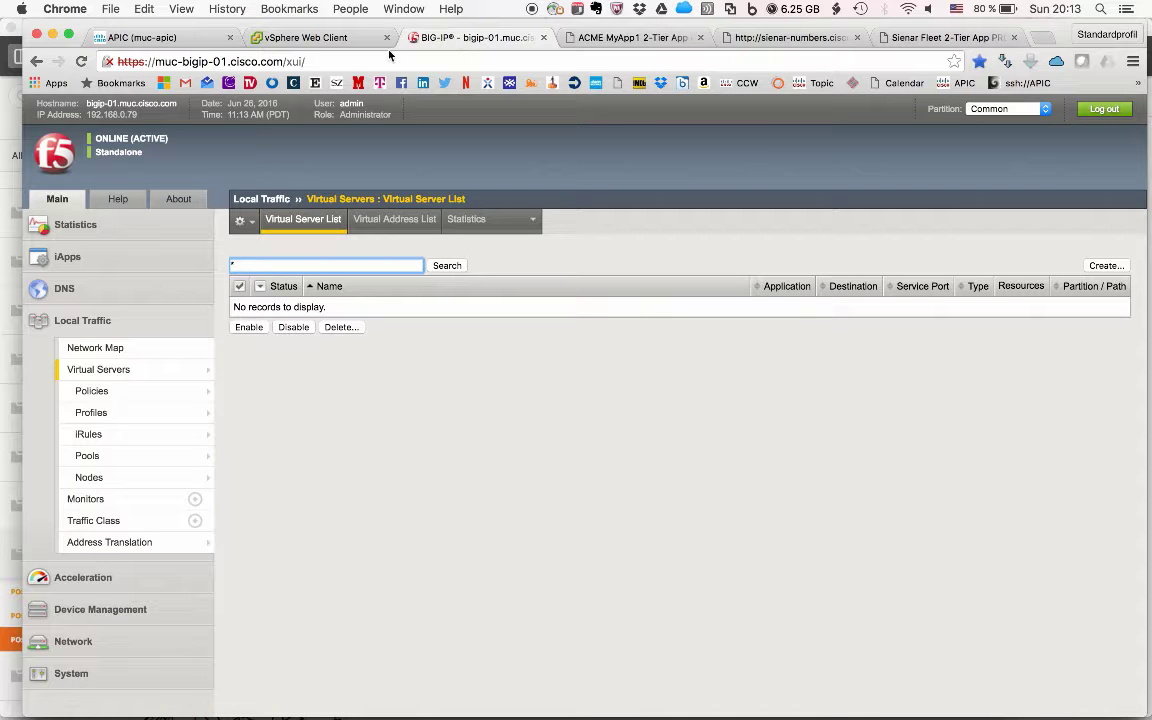
click(75, 642)
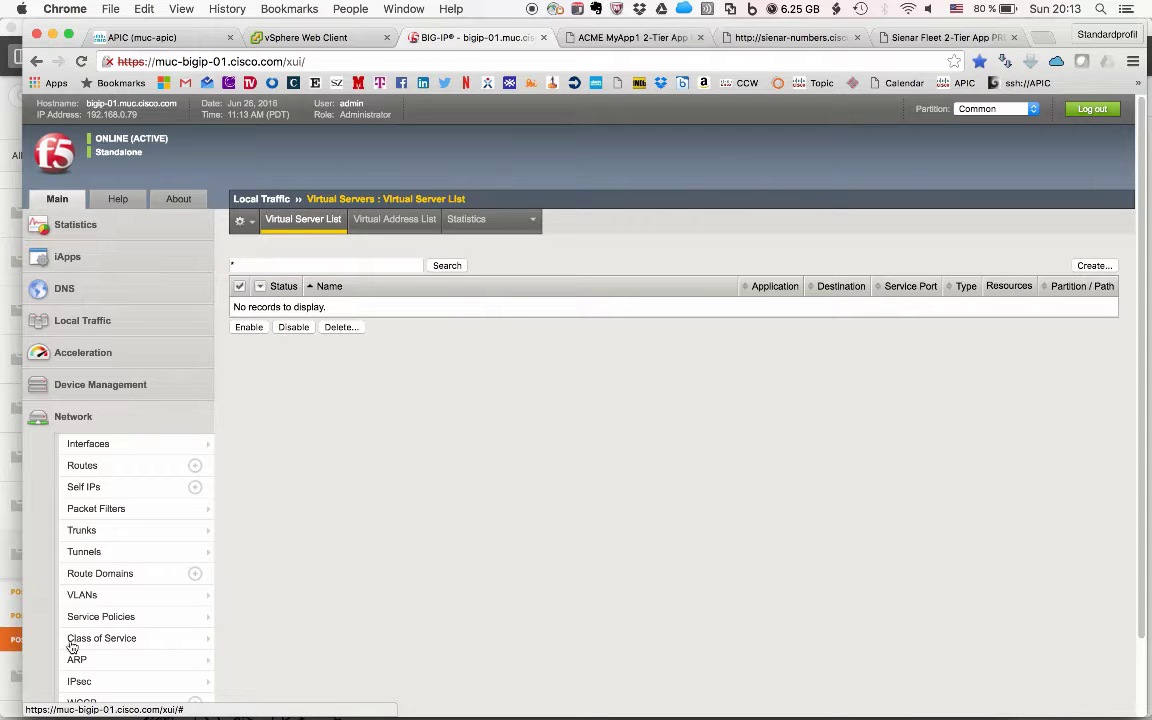
click(98, 492)
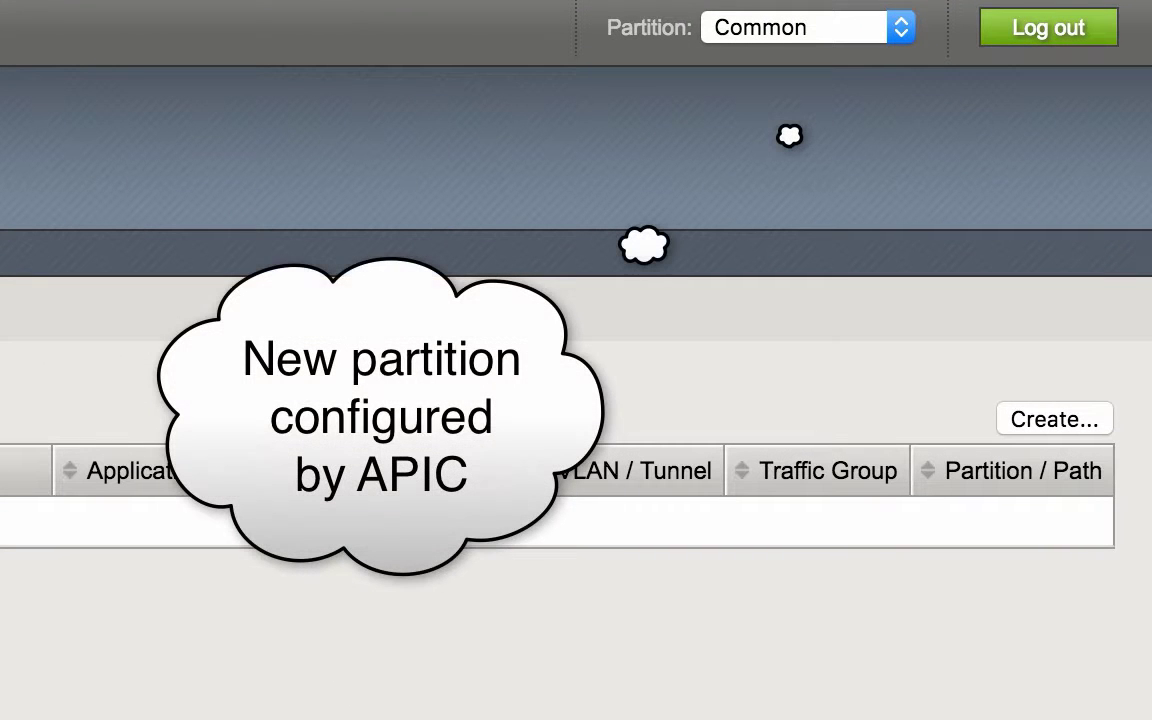
click(904, 32)
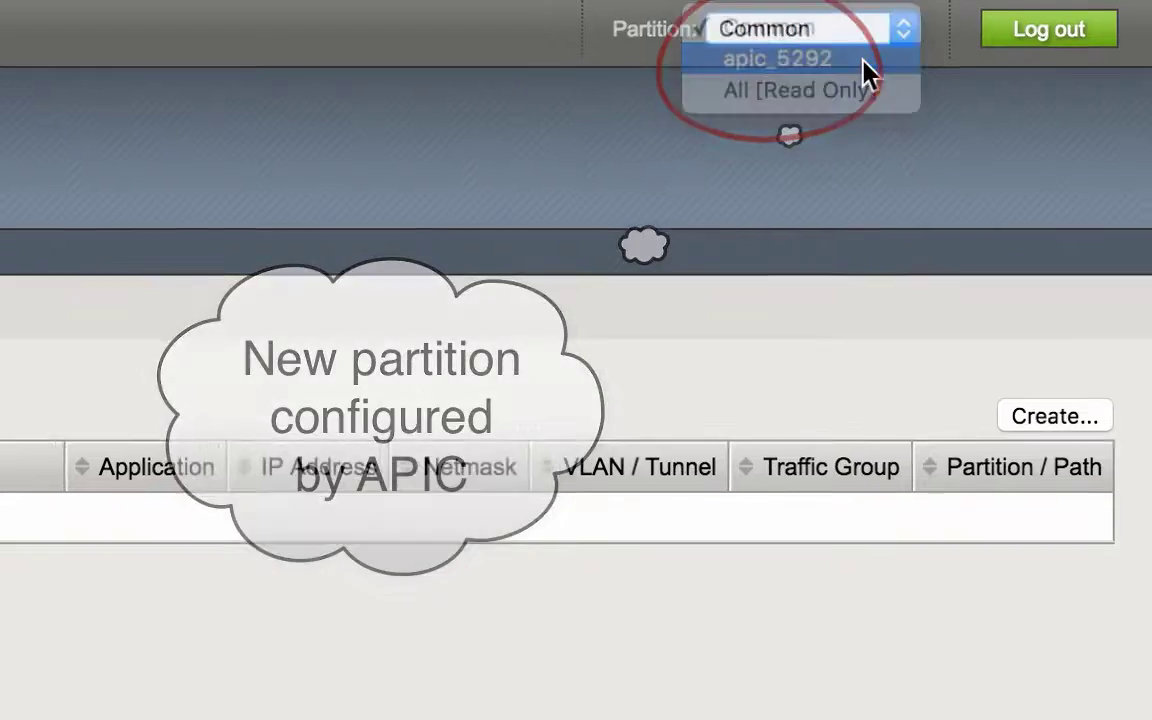
click(866, 62)
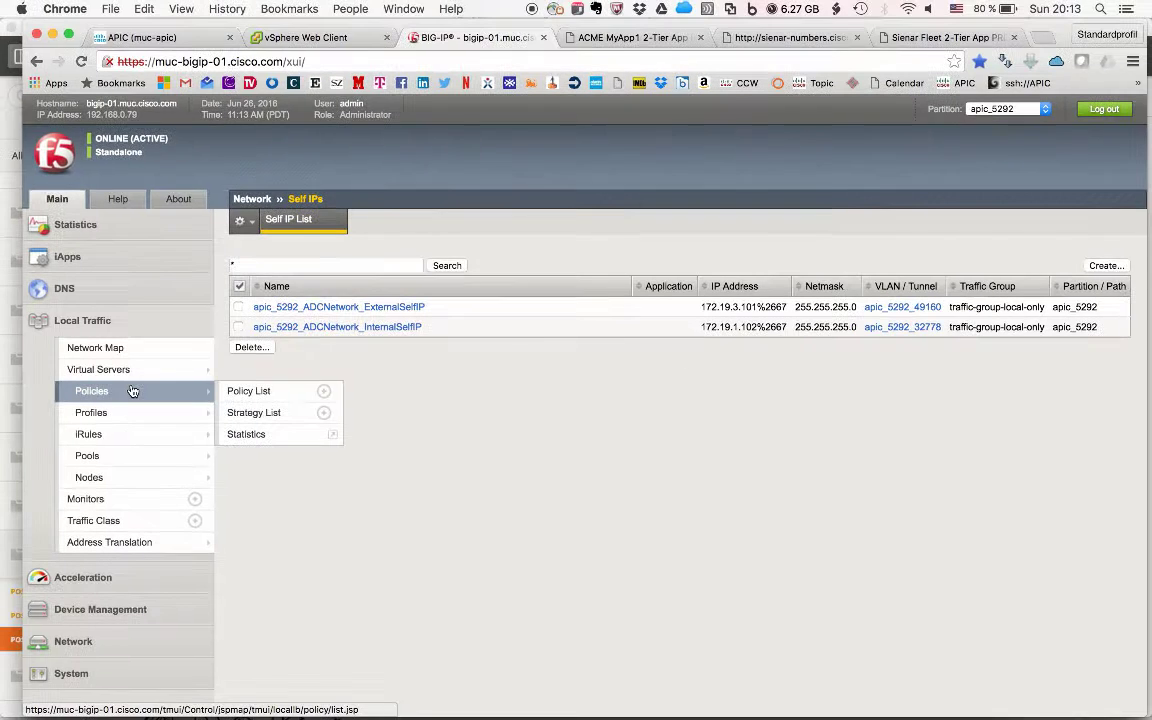
- Review the local traffic virtual servers, pools and nodes in the apic_5292 partition
mouse_move(122, 373)
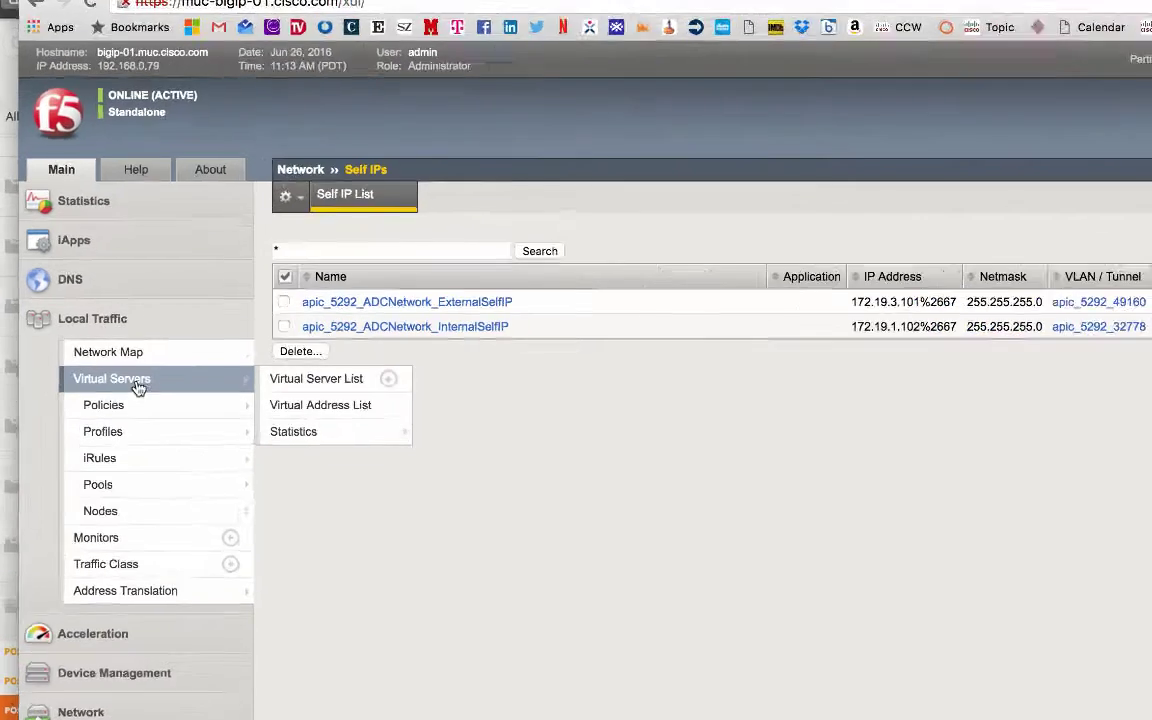
click(251, 372)
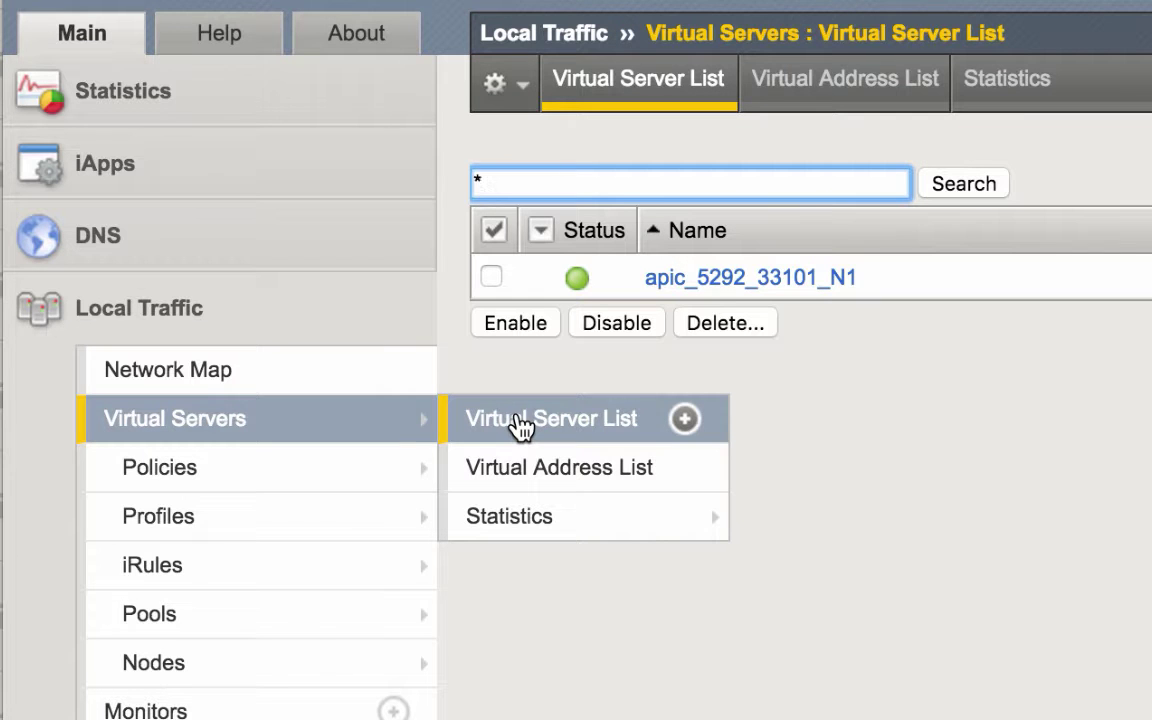
mouse_move(288, 615)
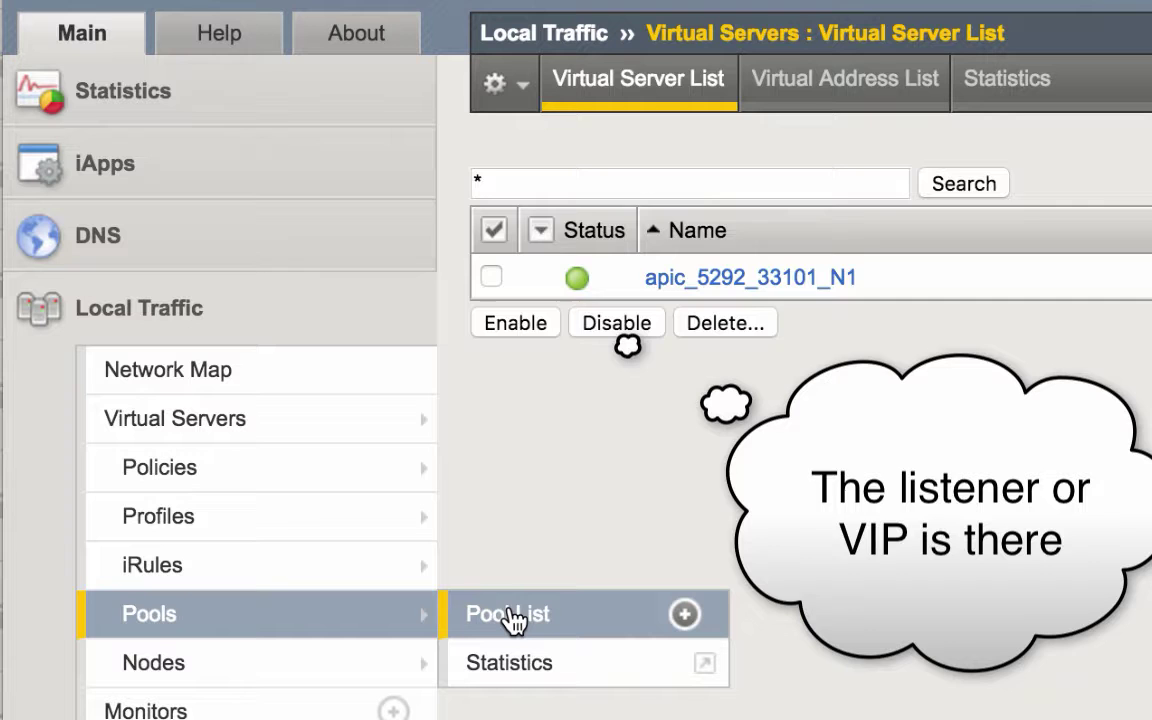
click(510, 616)
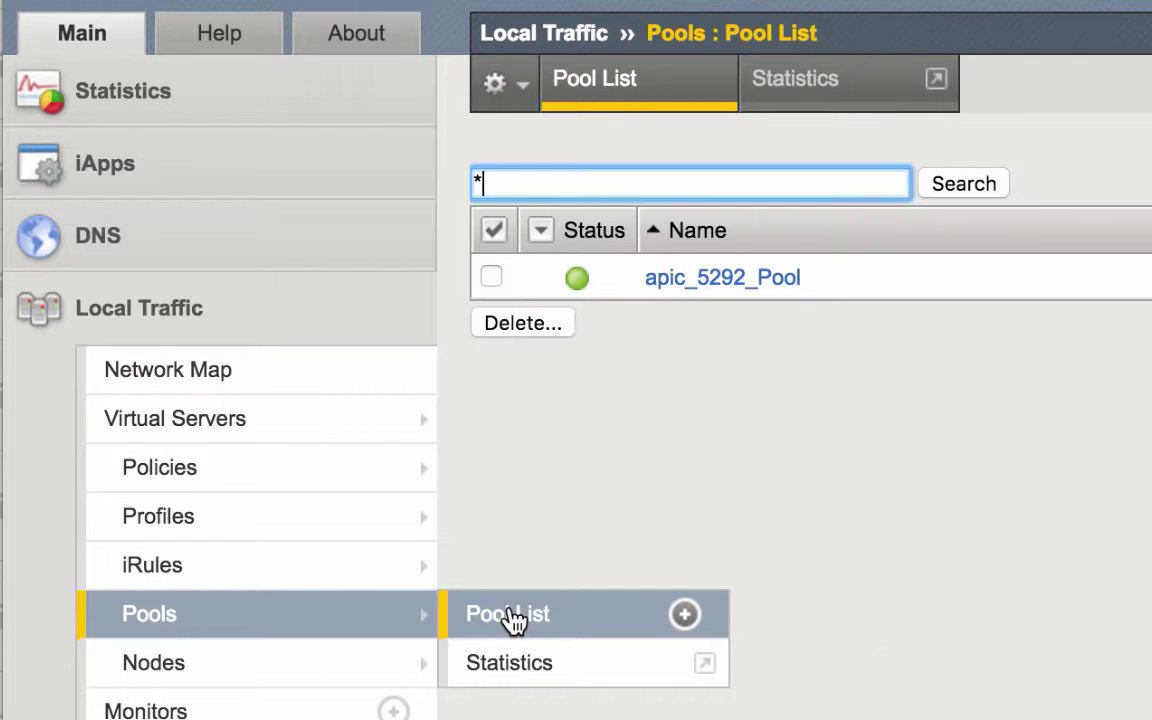
mouse_move(334, 665)
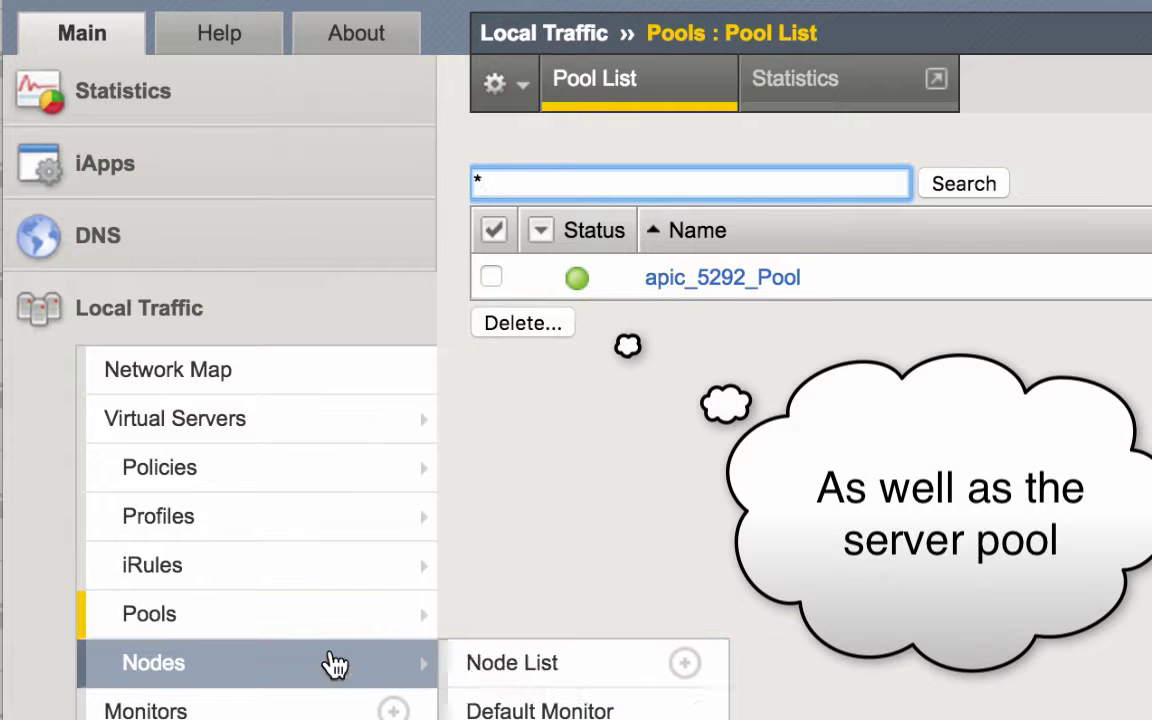
click(500, 664)
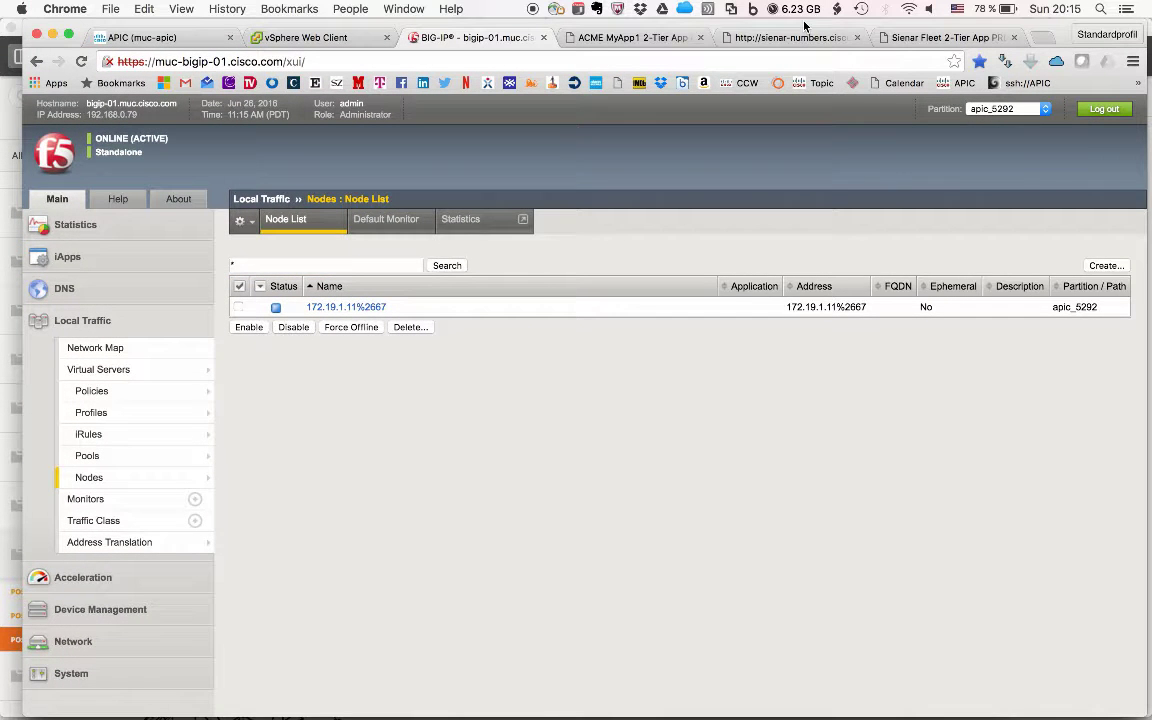
- Test the Numbers application by loading sienar-numbers.cisco.com in its browser tab
click(780, 38)
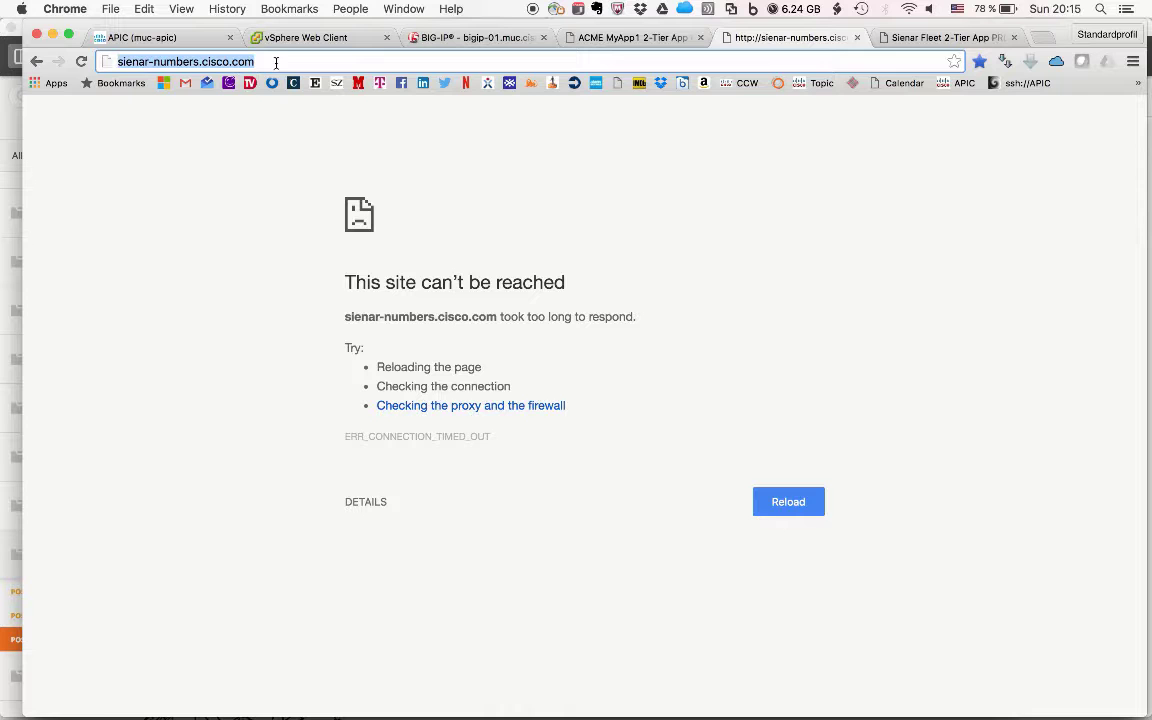
key(Return)
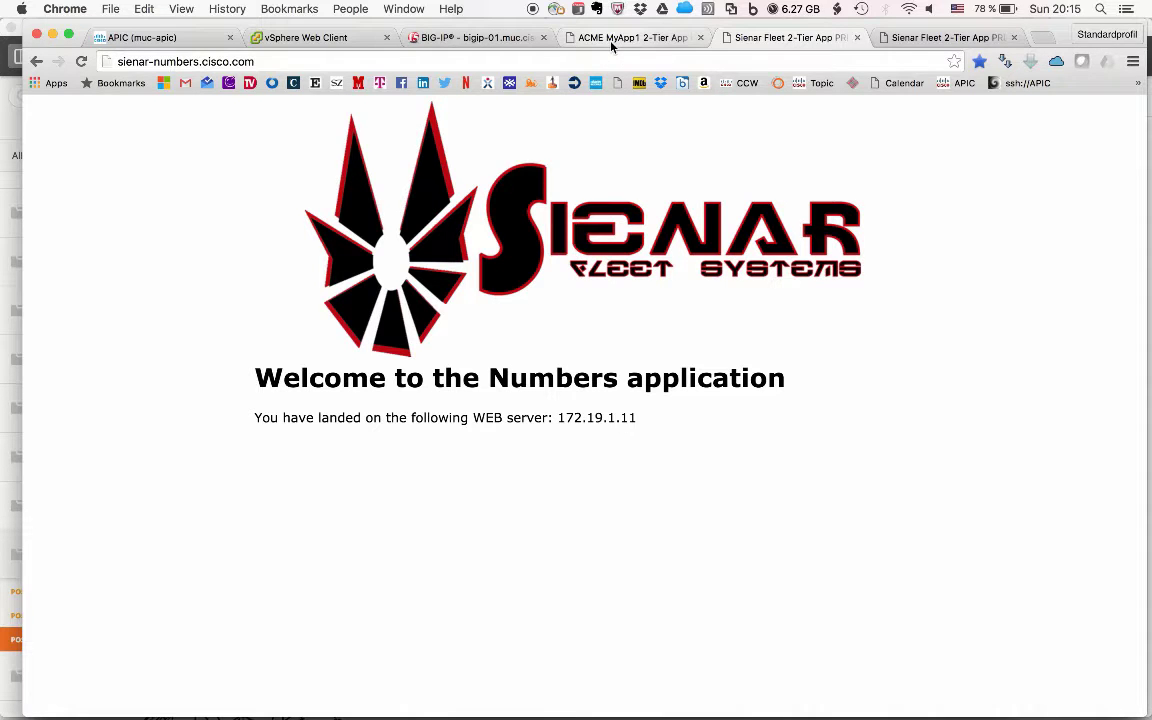
- Remove the load balancer in the Sirius App1 control panel by submitting the No L4-L7 services option
click(612, 40)
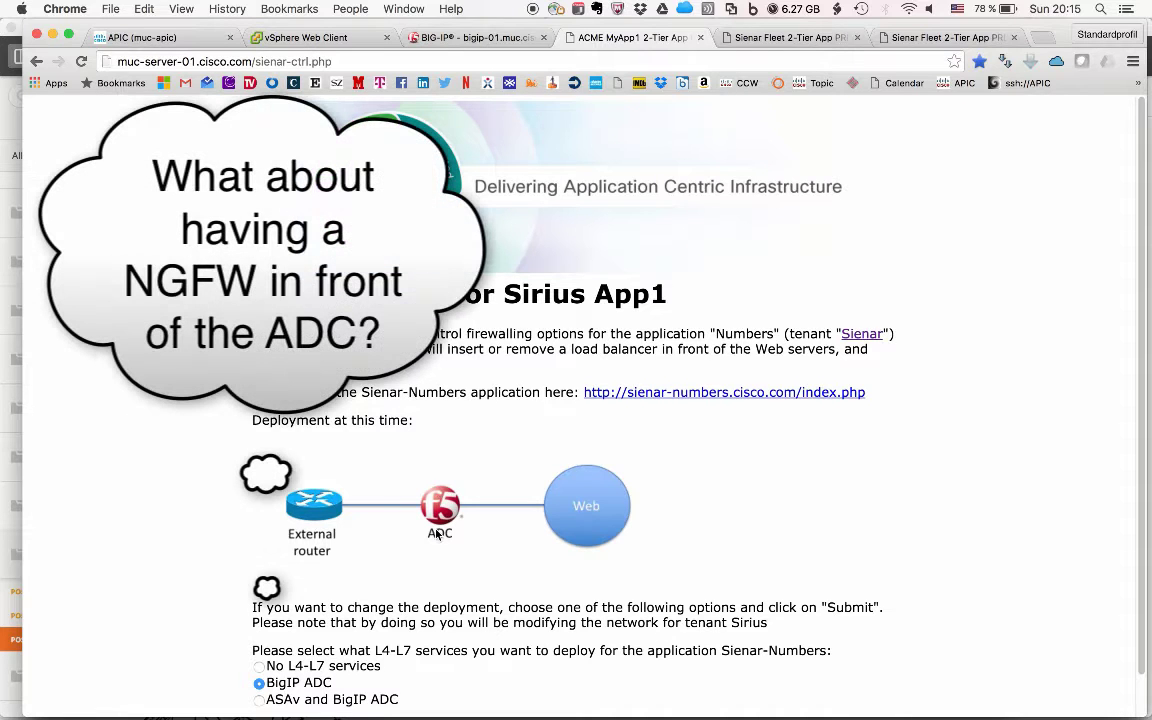
scroll(437, 535, down, 2)
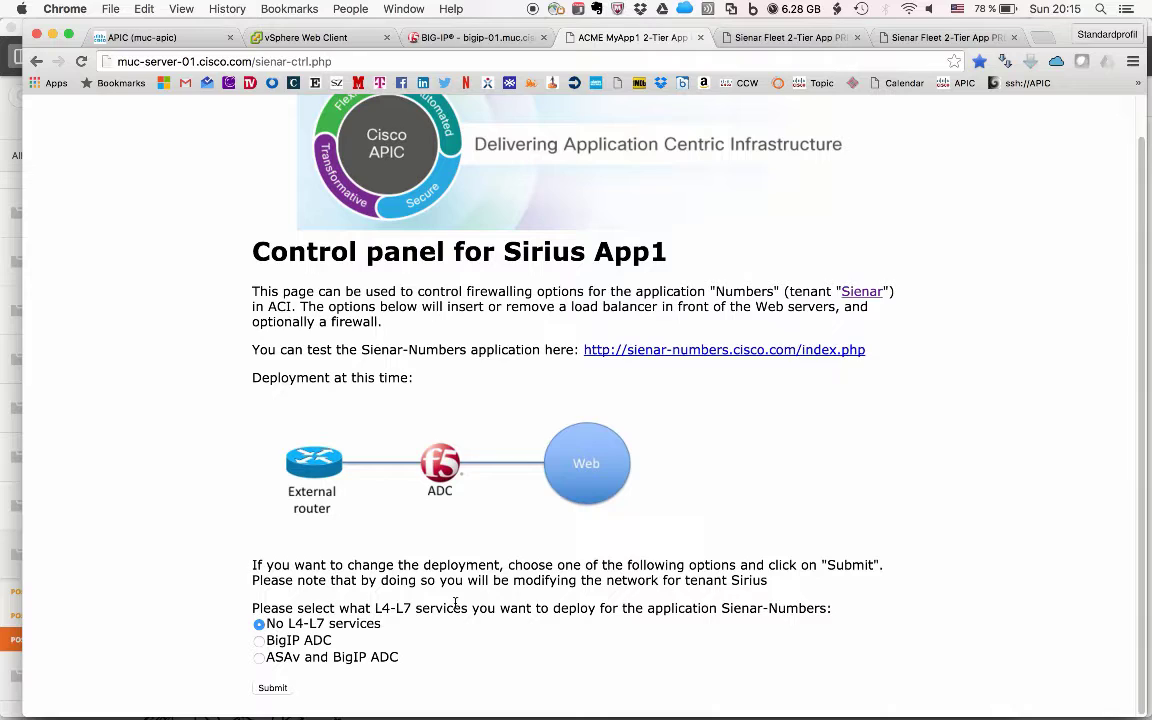
click(281, 689)
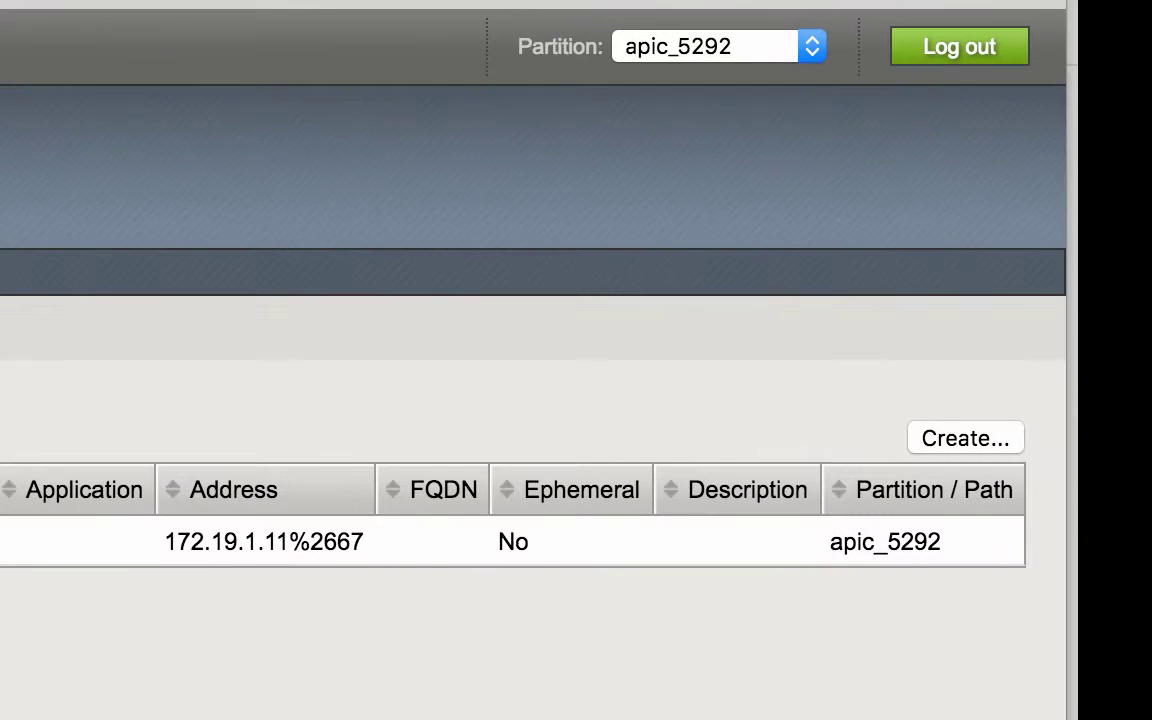
- Check the BIG-IP partition choices, select the Common partition, and display its self IPs
click(806, 48)
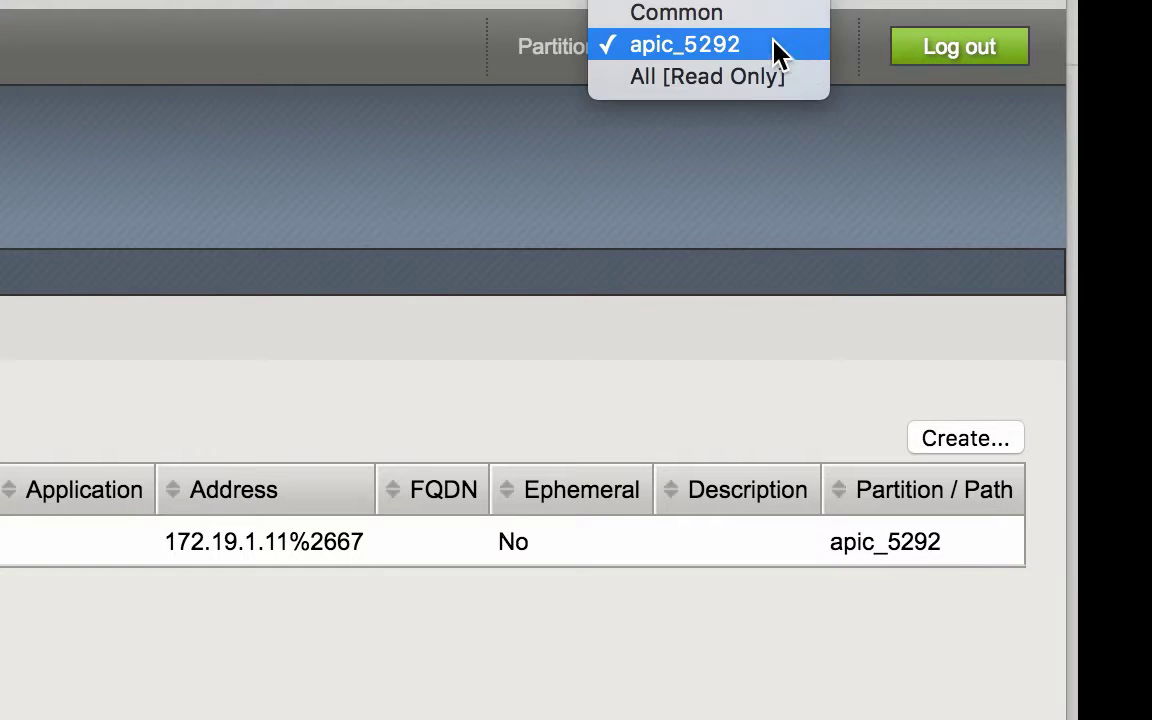
click(676, 13)
click(705, 55)
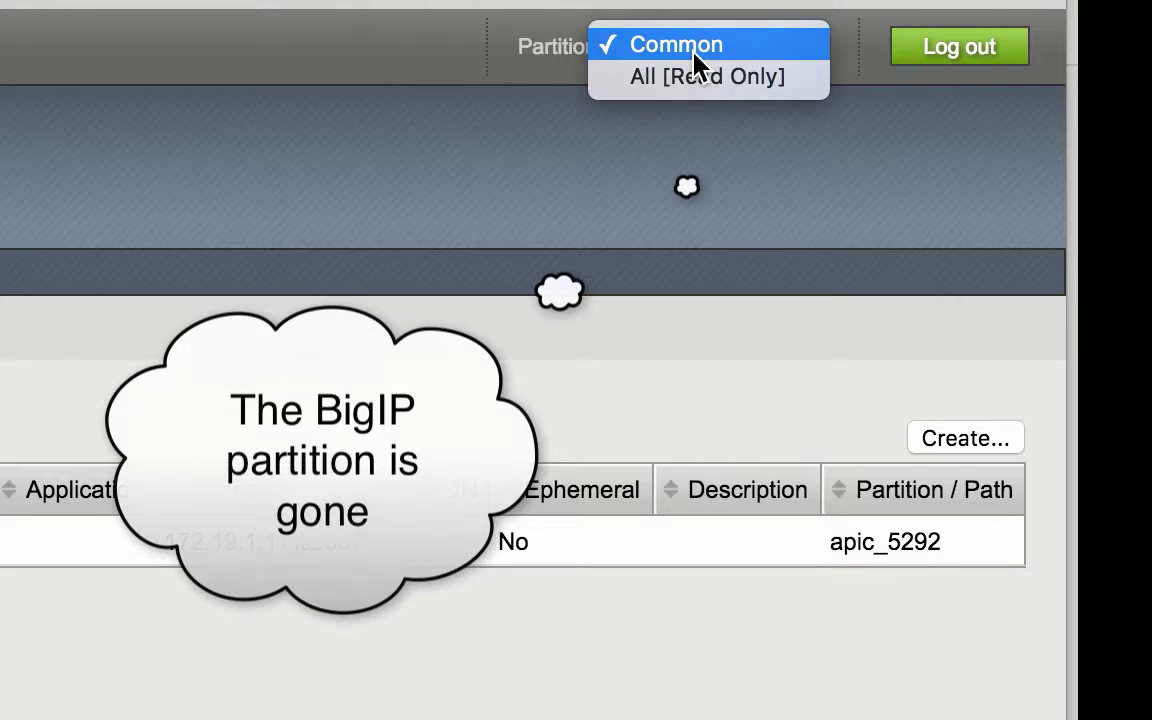
click(697, 111)
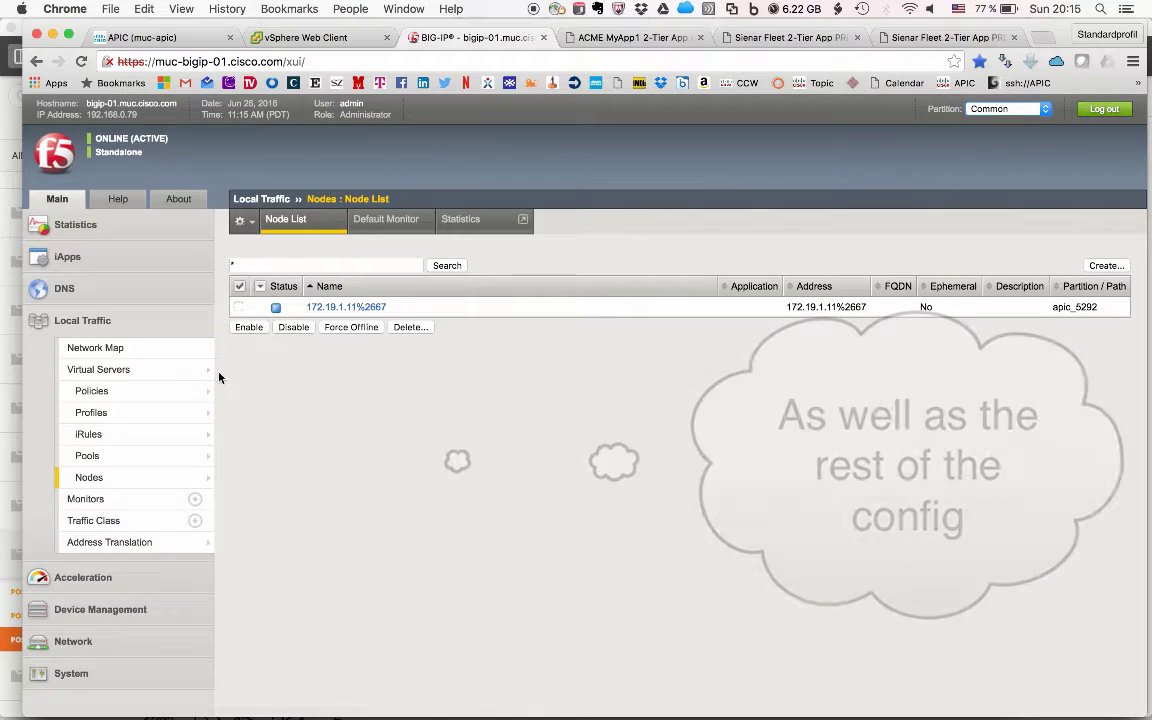
click(94, 648)
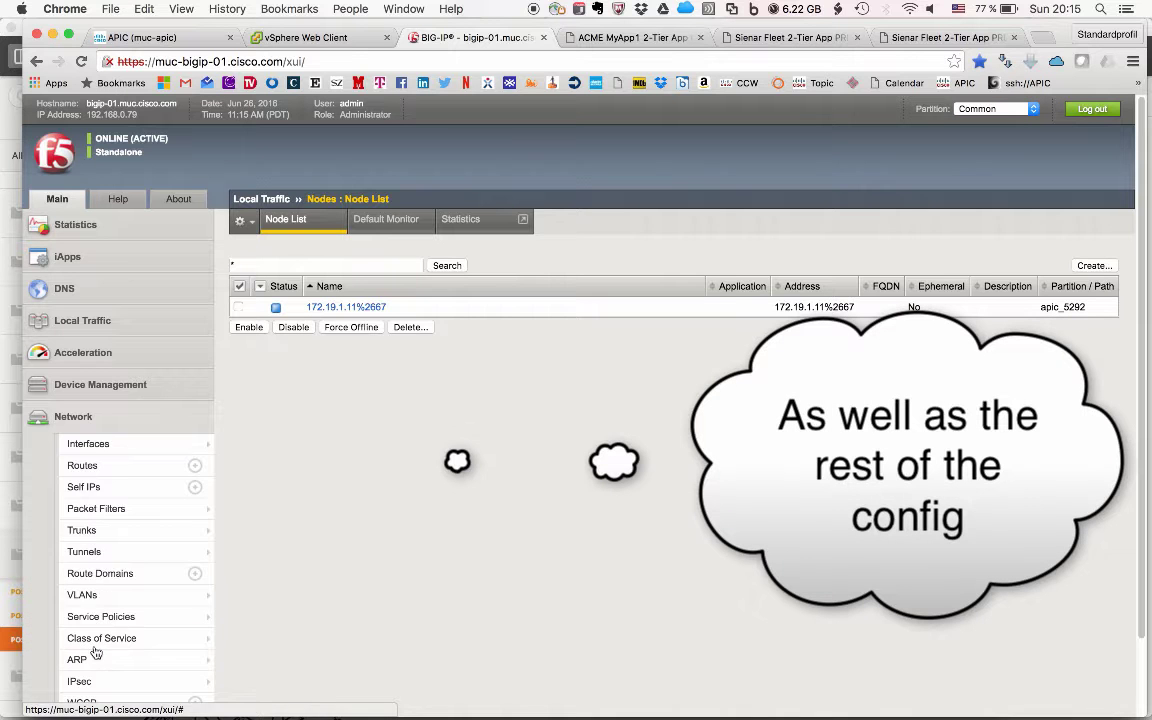
click(130, 497)
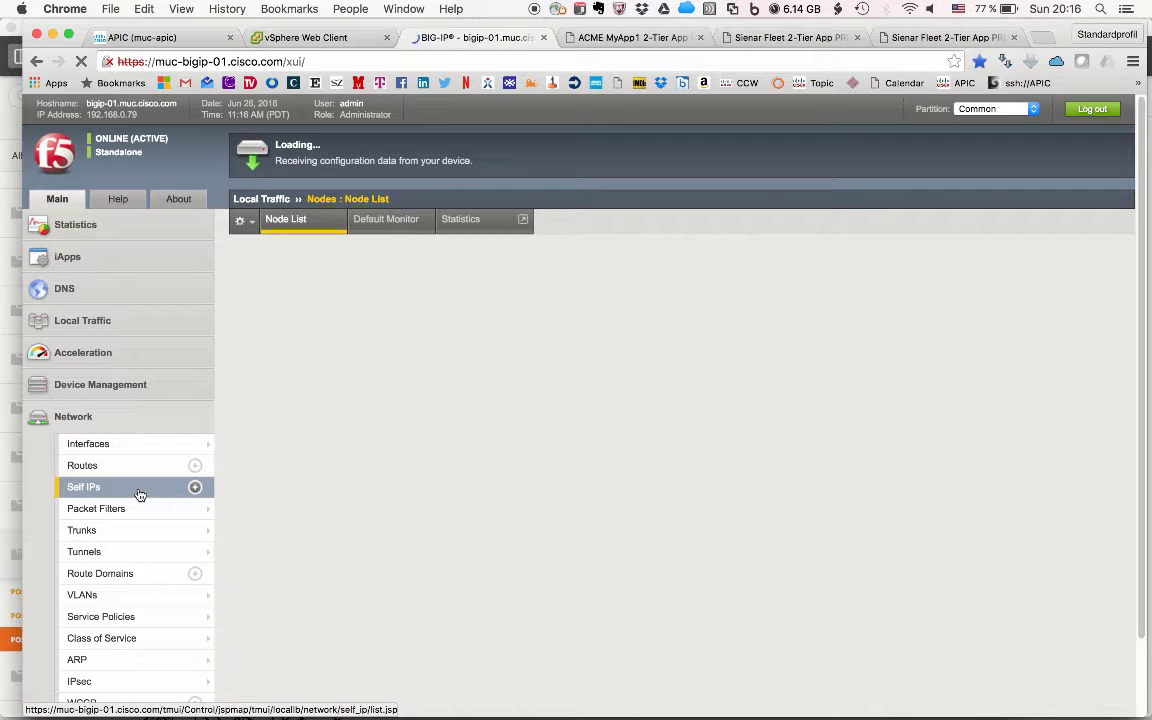
- Switch to Terminal and run "sh int ip b" in the asav-06 firewall session
key(super+Tab)
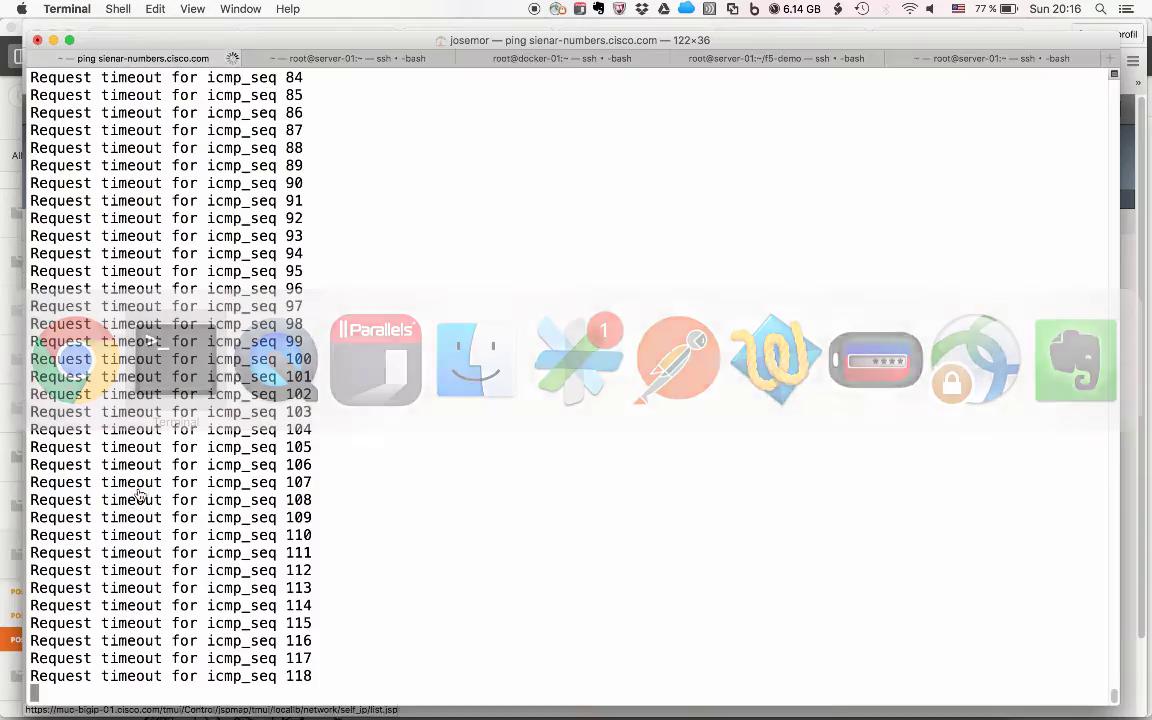
click(537, 58)
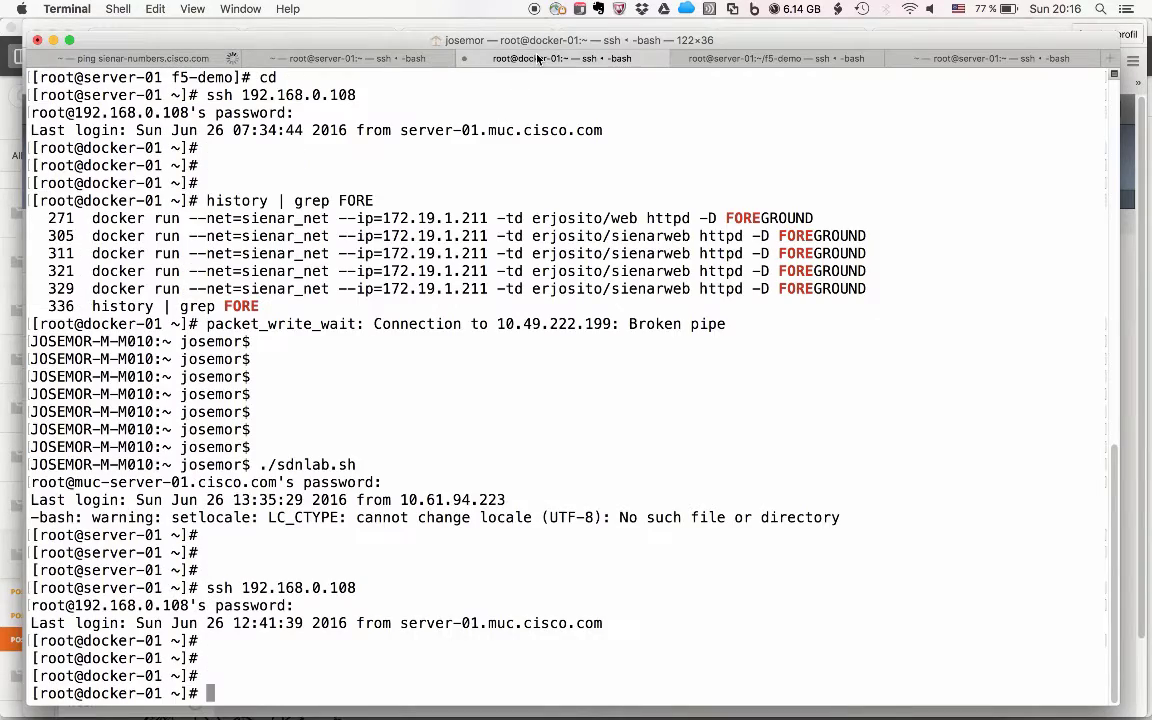
click(360, 57)
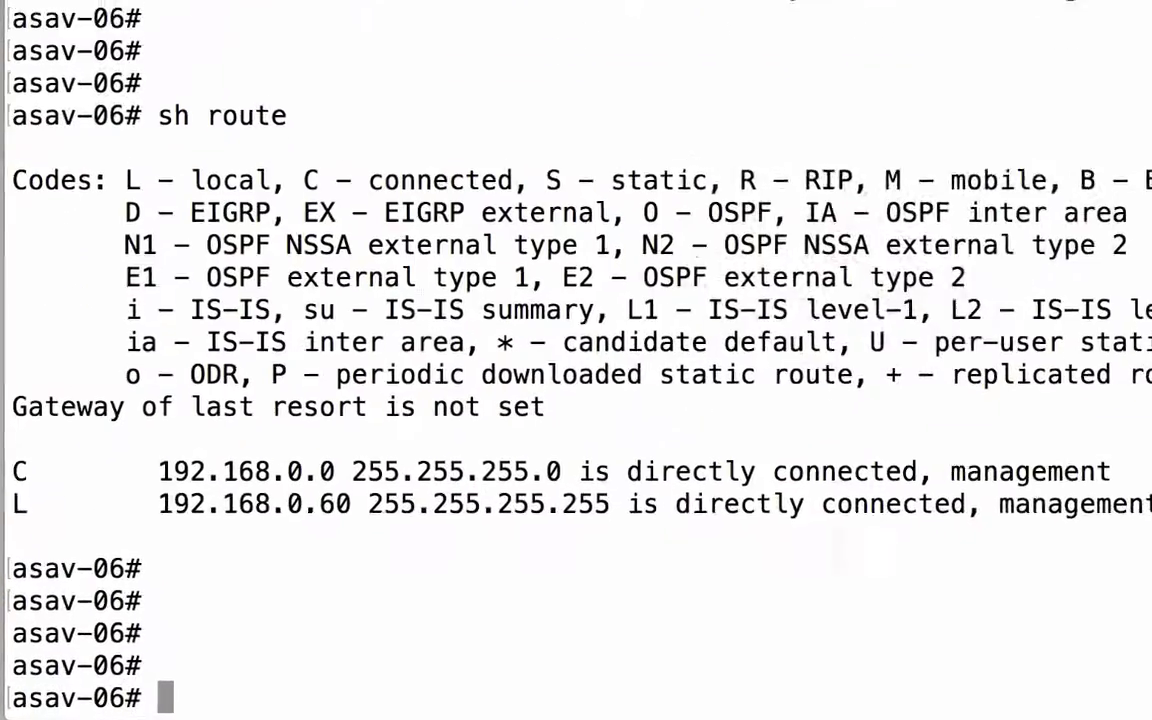
key(Return)
key(Return)
key(Return)
key(Return)
text(sh int ip )
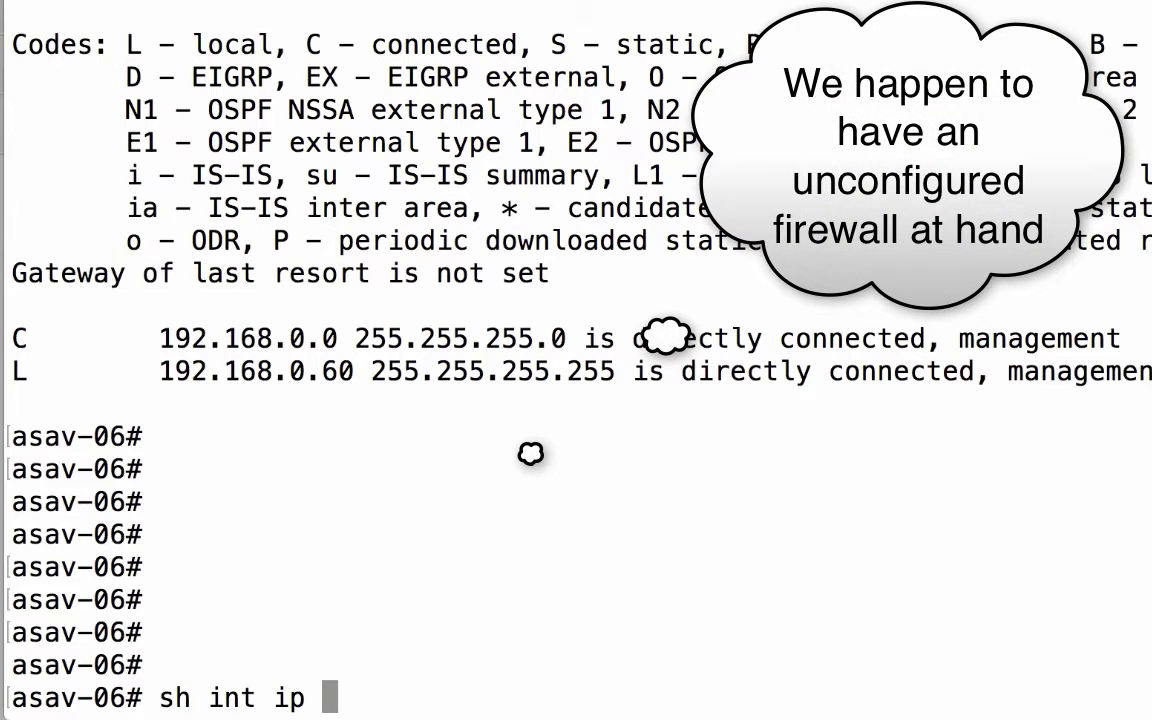
text(b)
key(Return)
- Inspect the asav-06 routing and access-list configuration with "sh runn router", "sh runn access-l" and "sh runn access-g"
text(\)
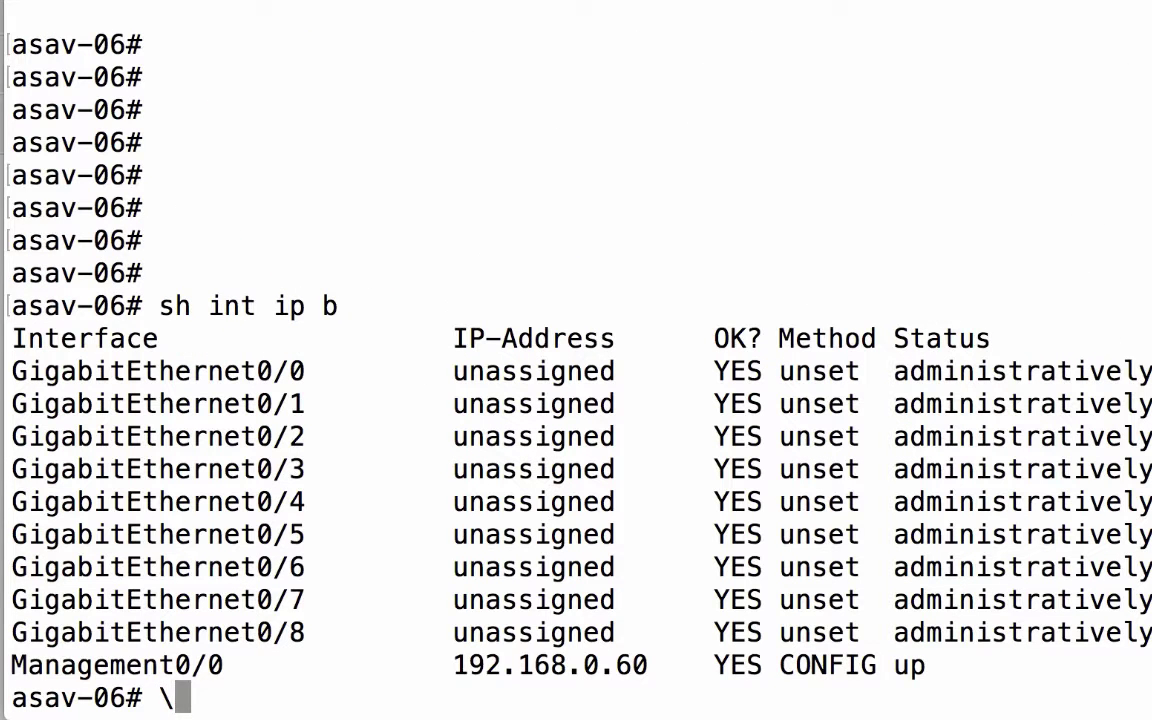
key(BackSpace)
key(Return)
key(Return)
key(Return)
key(Return)
double_click(534, 535)
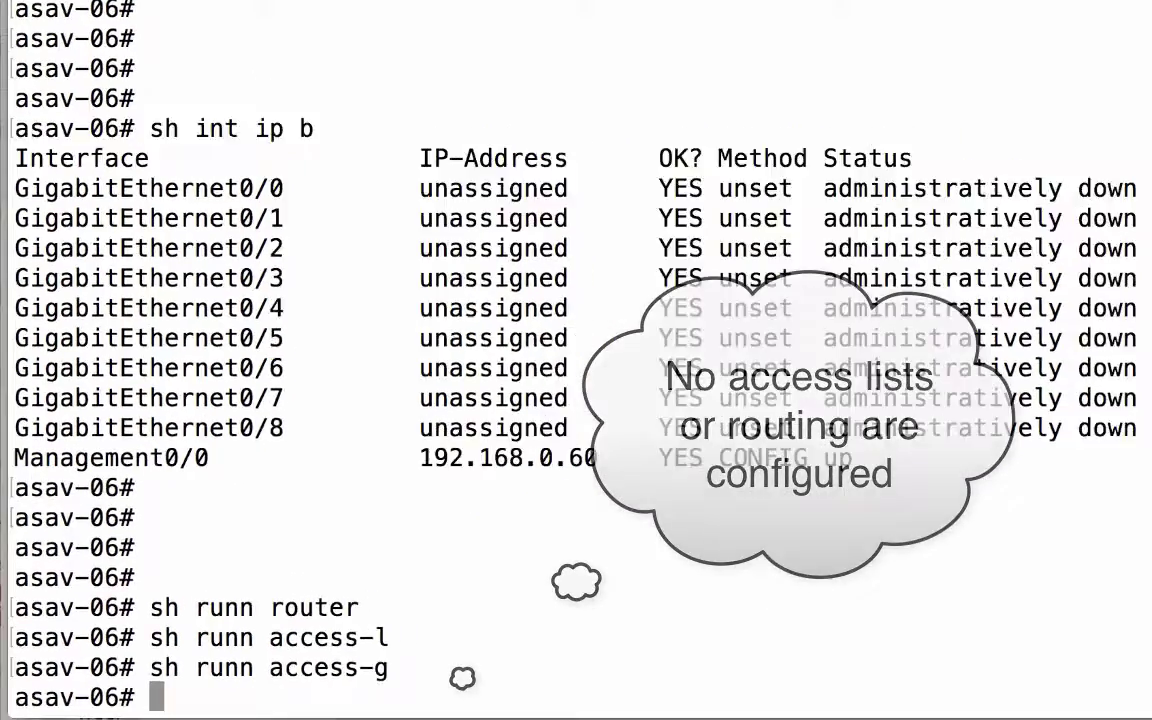
- Switch to Chrome and deploy the ASAv and BigIP ADC option for Sienar-Numbers from the control panel
key(super+Tab)
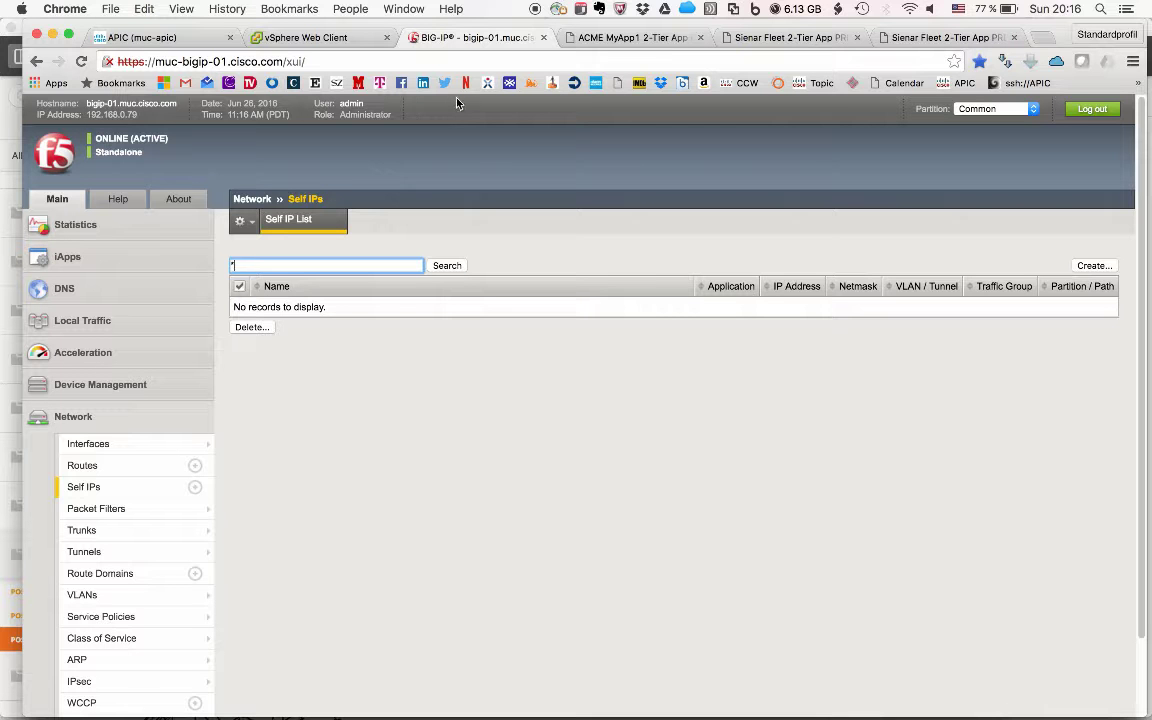
click(601, 37)
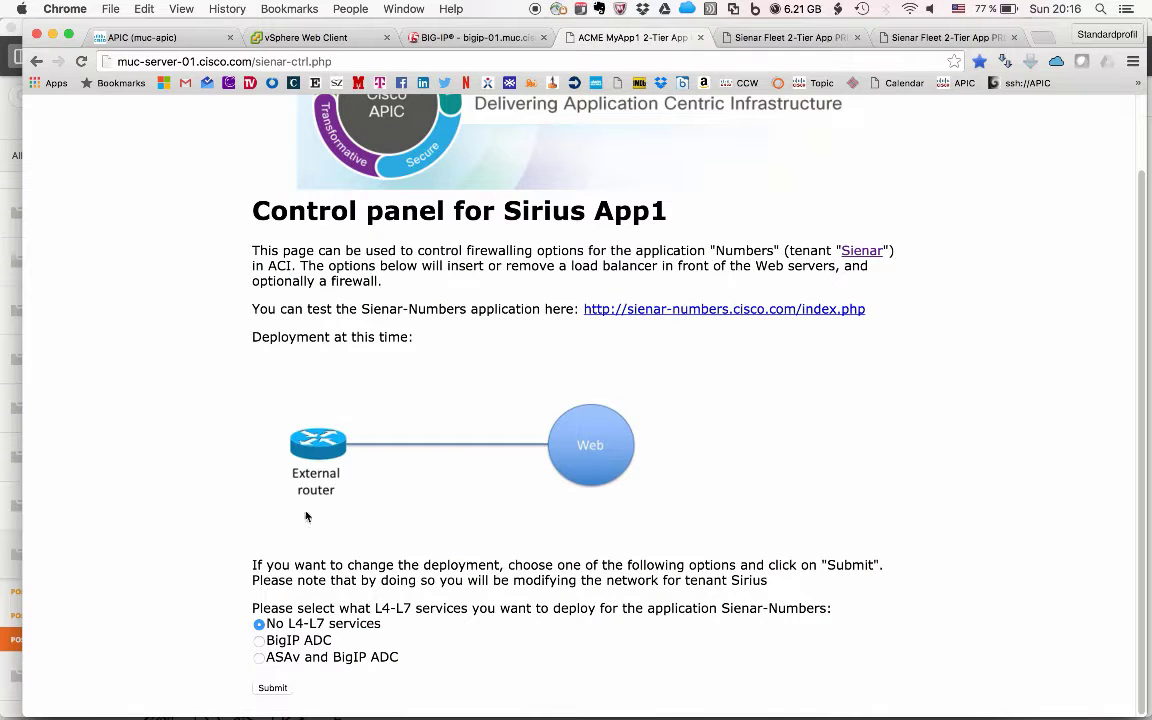
click(272, 688)
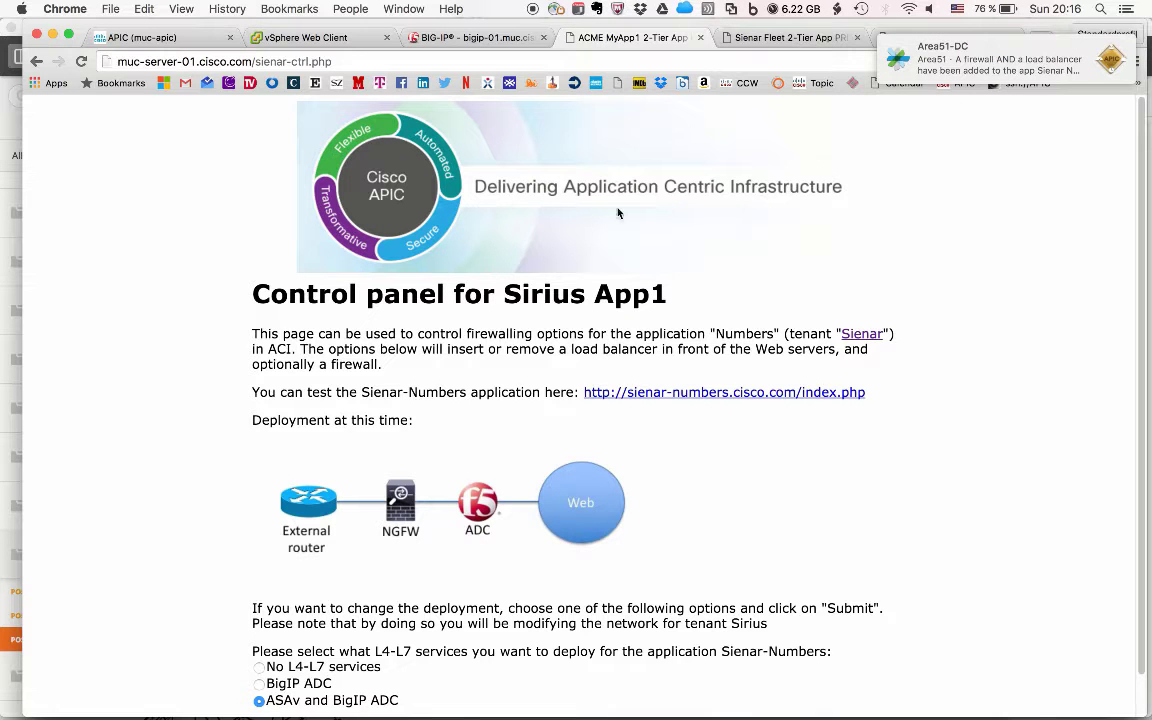
- Switch to Terminal, open insert-FW_ADC.py in vim despite the existing swap file, and highlight the Add Service Graph block
key(super+Tab)
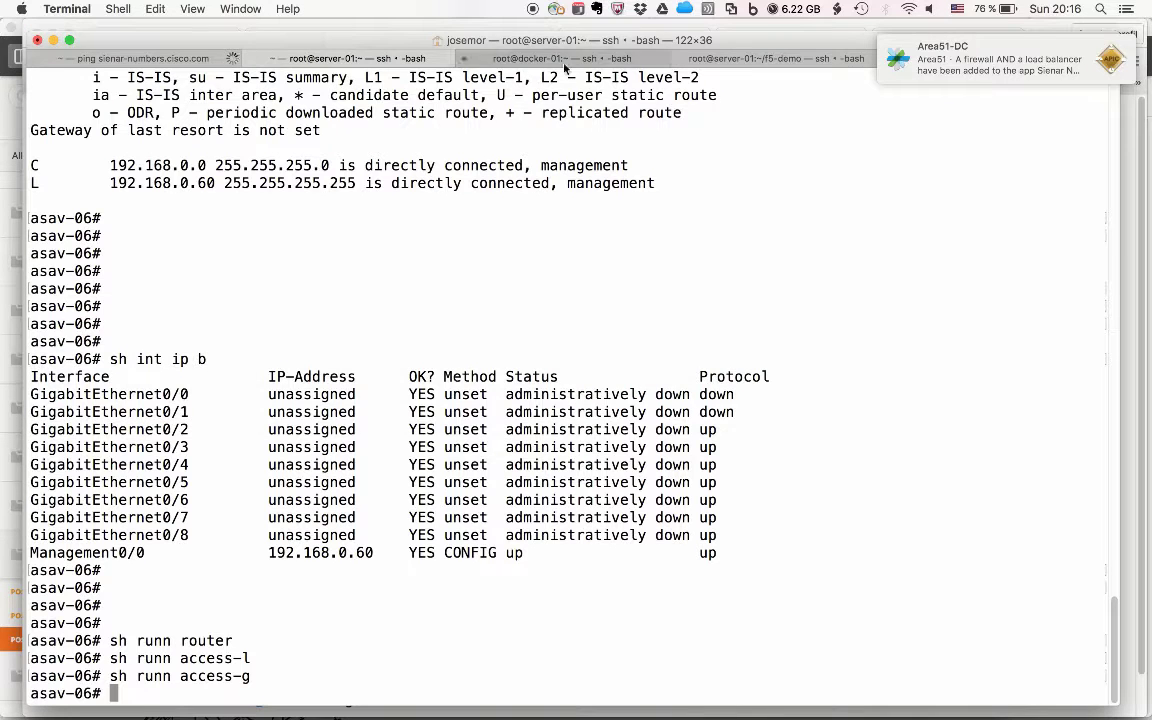
click(748, 62)
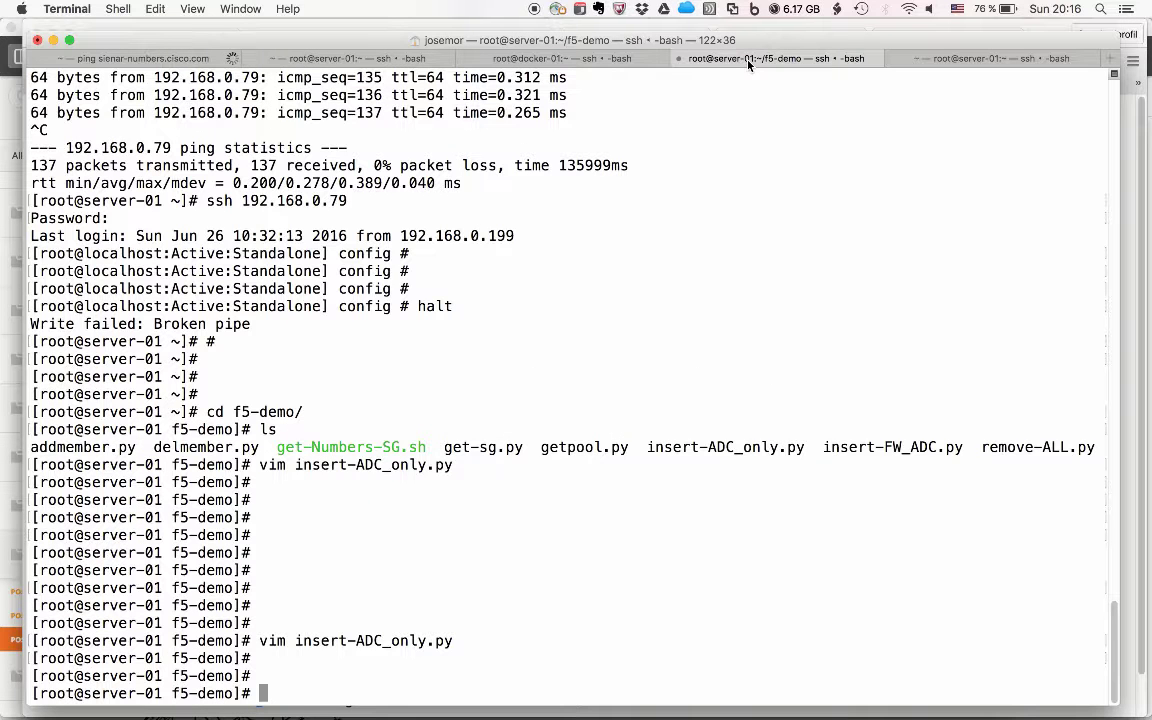
text(vim inse)
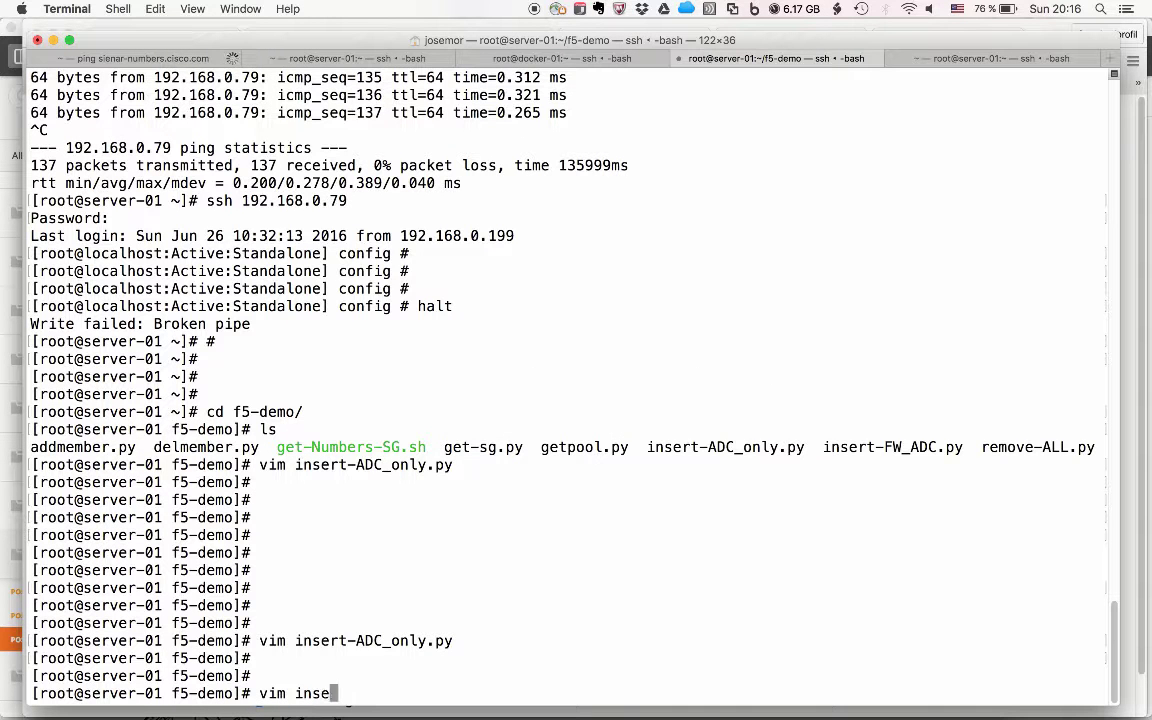
text(rt-FW)
key(Tab)
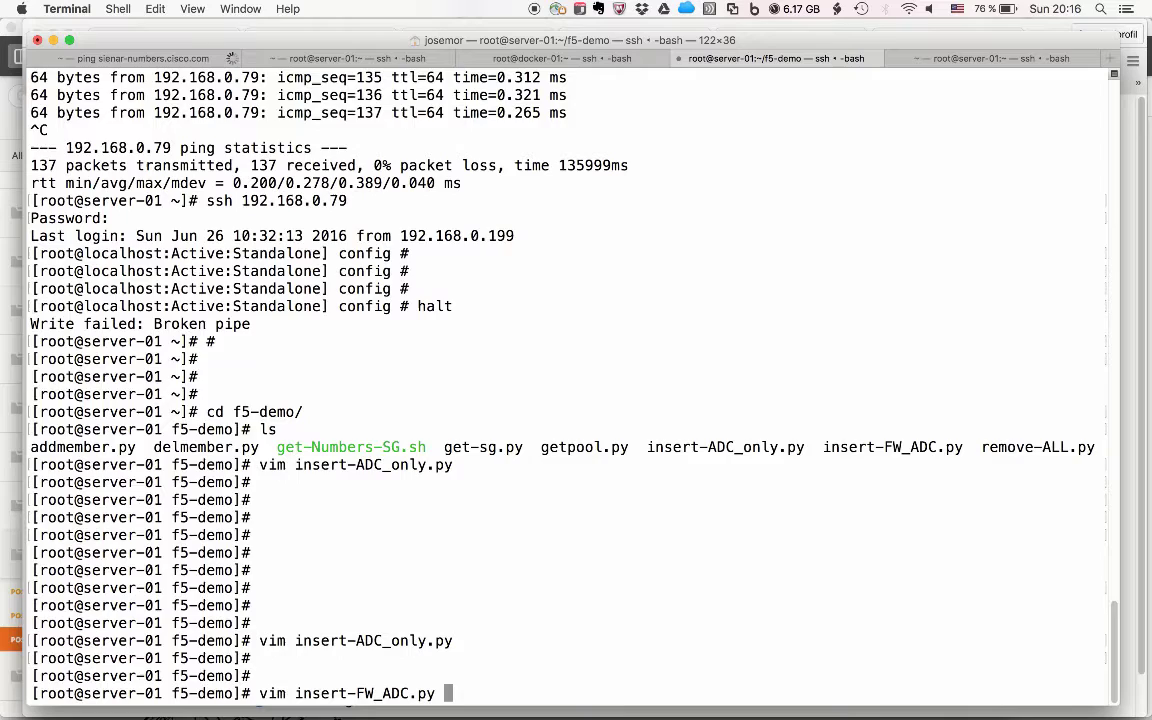
key(Return)
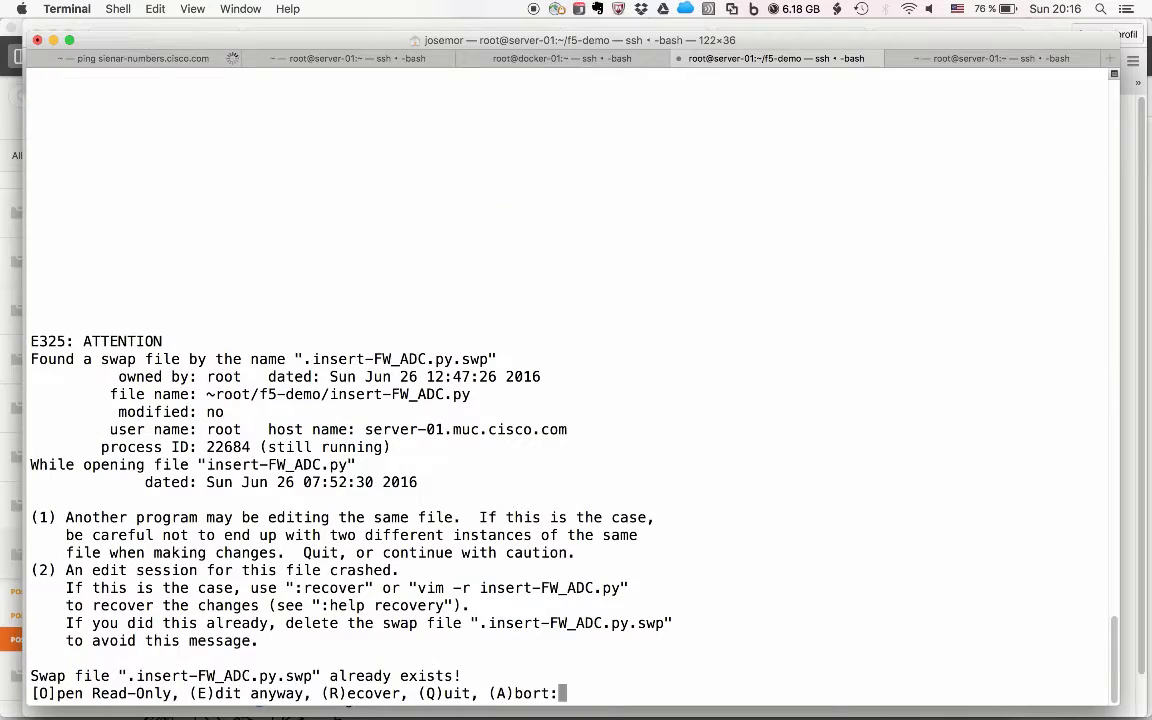
key(e)
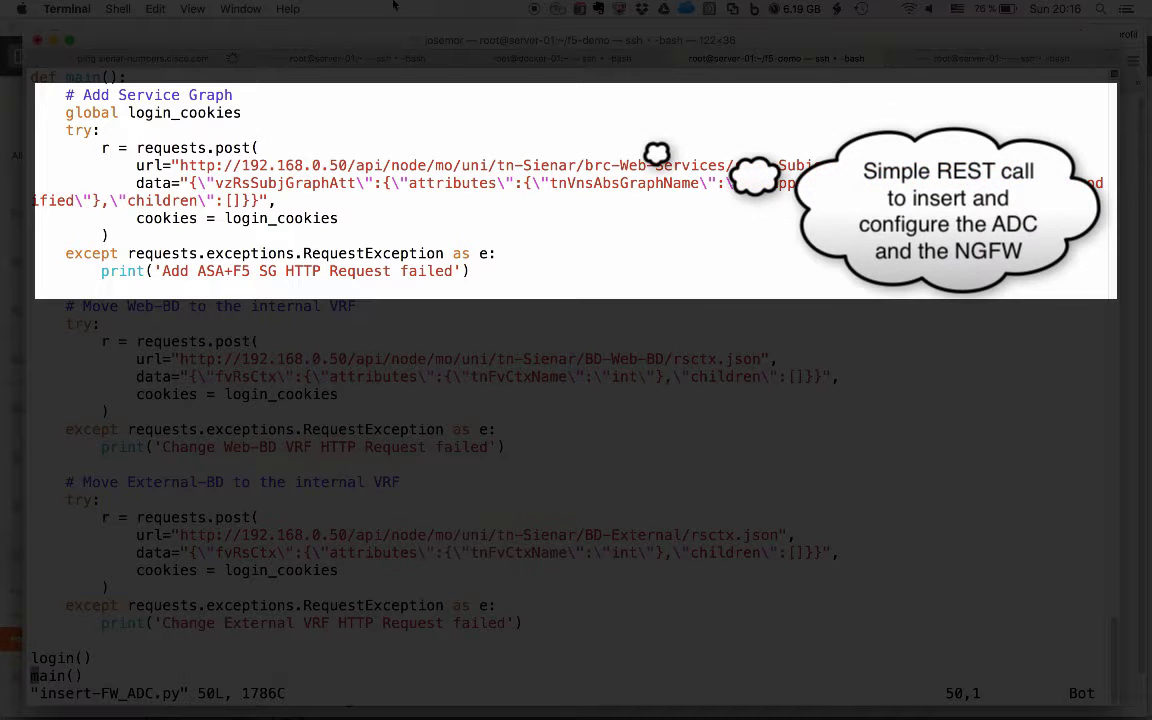
drag(68, 95, 500, 275)
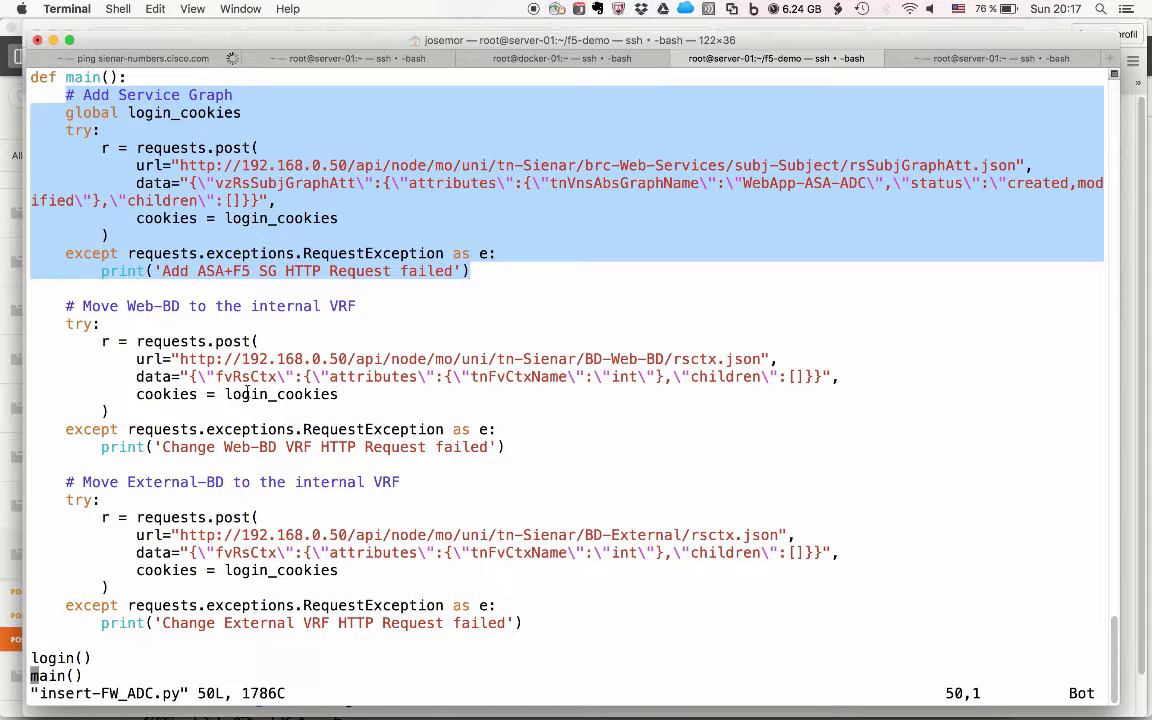
- Switch to Chrome and open the settings of the Web-Services contract in the vSphere Numbers application profile
key(super+Tab)
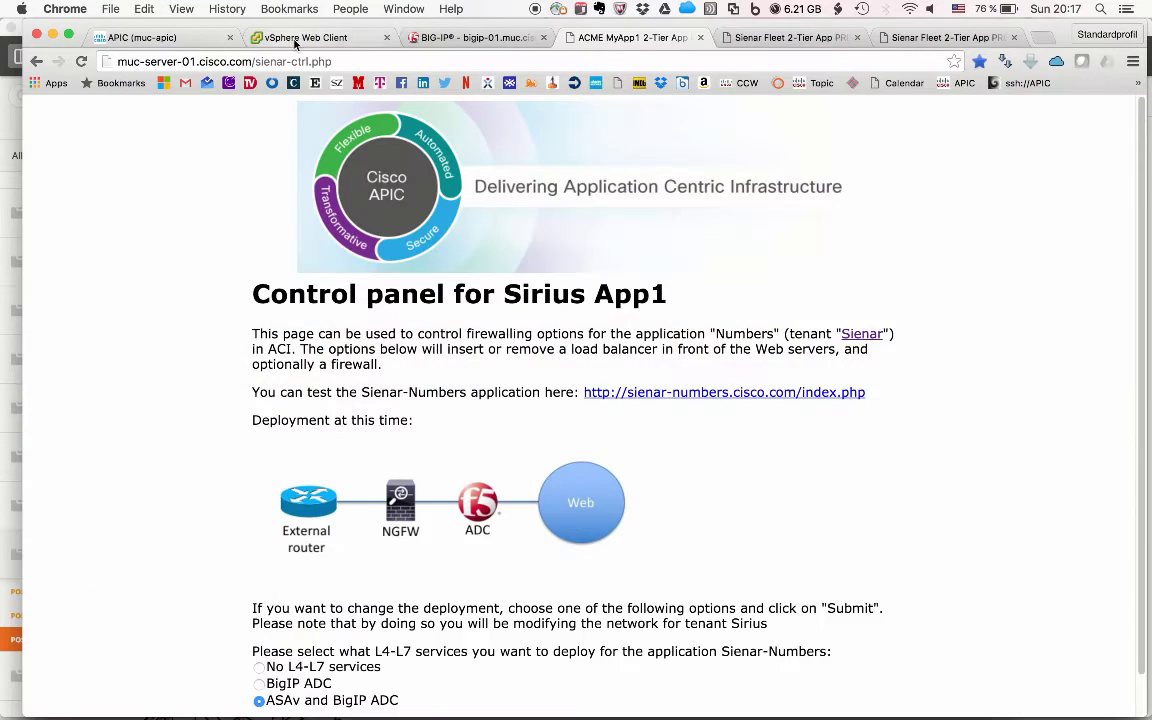
click(296, 38)
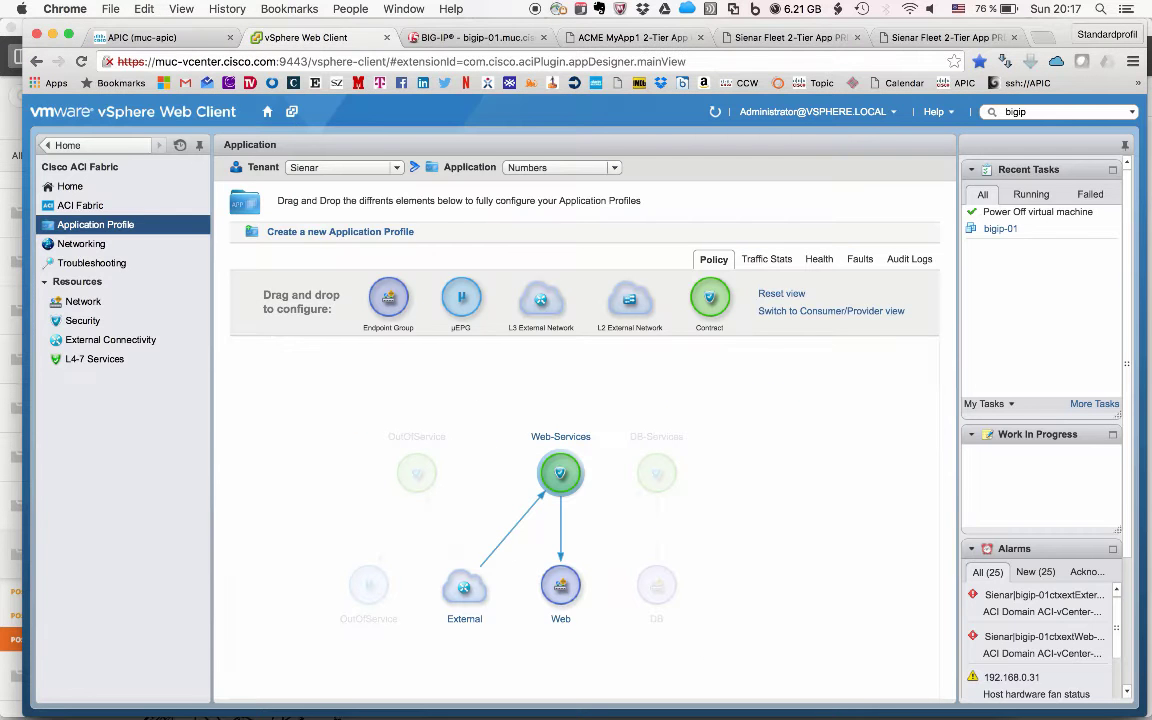
click(561, 479)
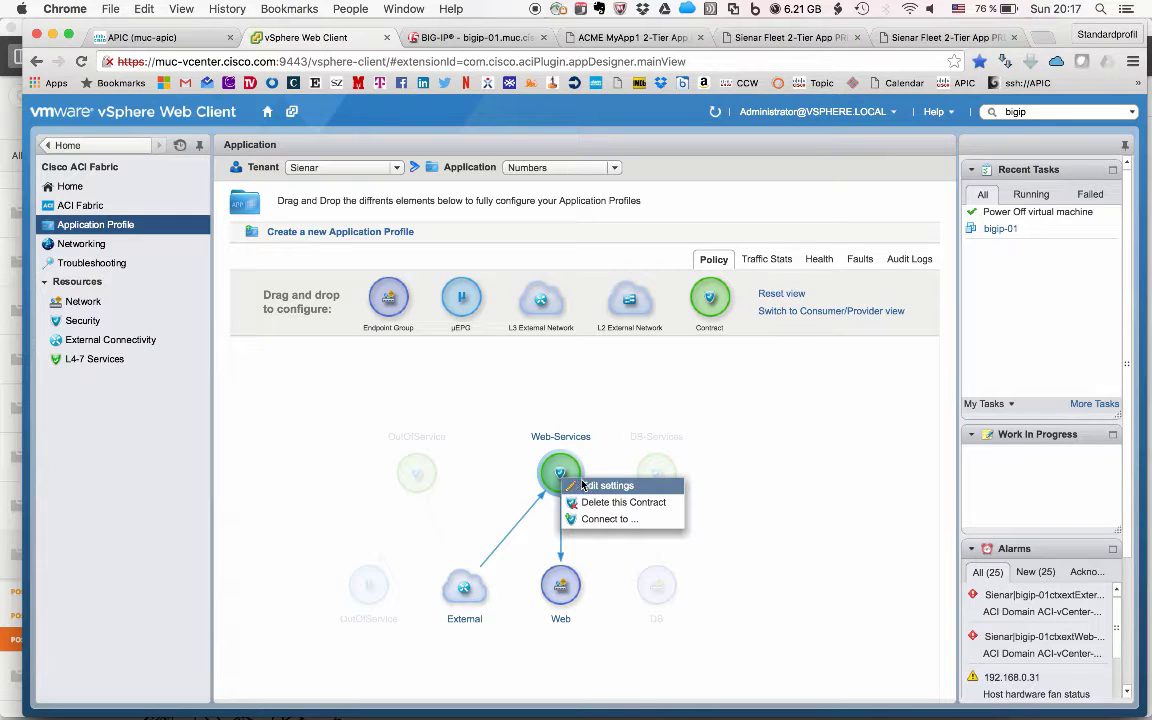
click(590, 486)
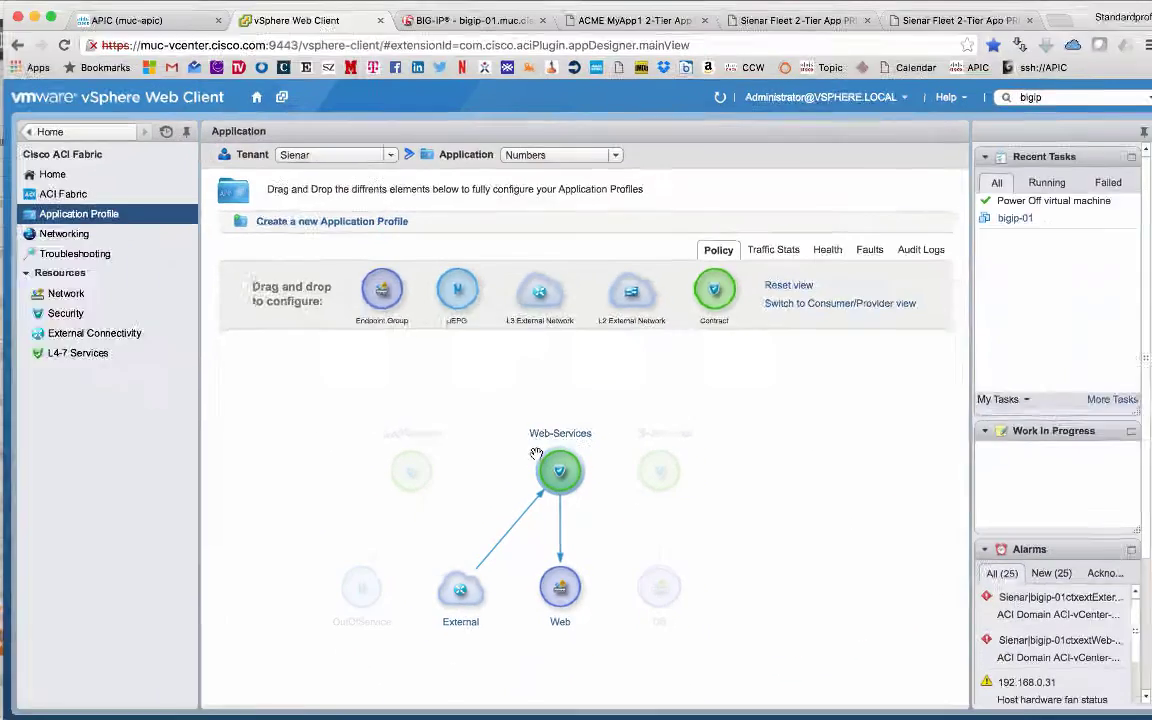
- Return to Terminal and quit vim without saving insert-FW_ADC.py
key(super+Tab)
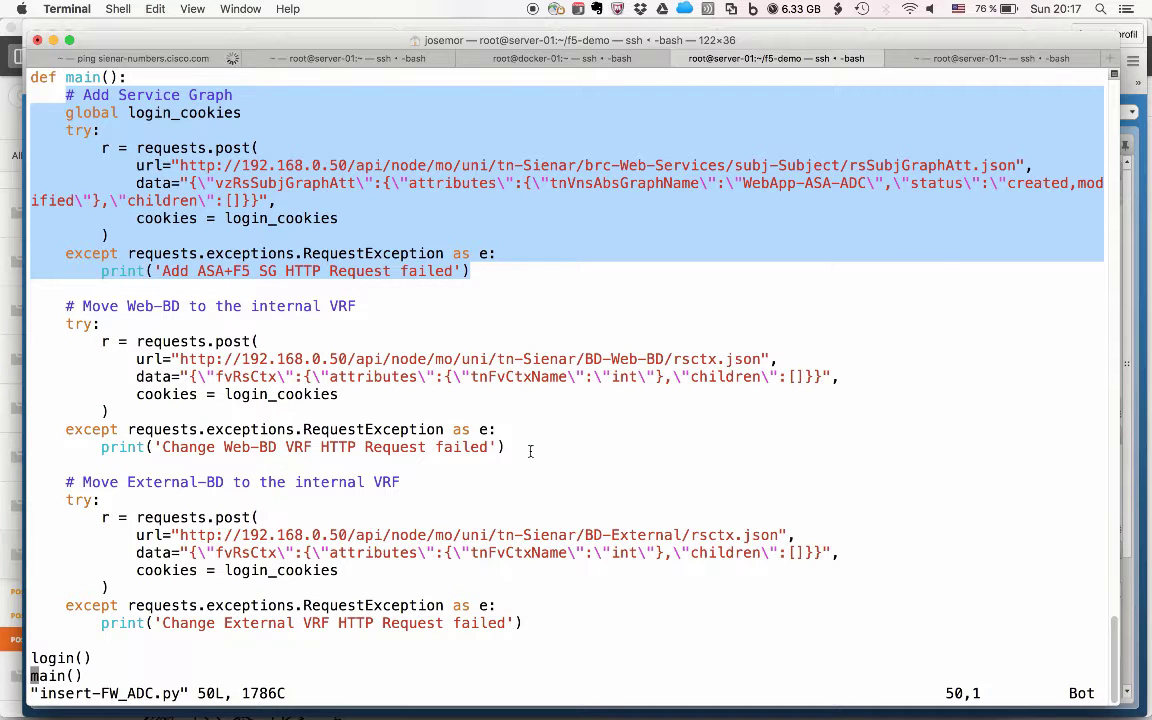
click(723, 214)
text(:)
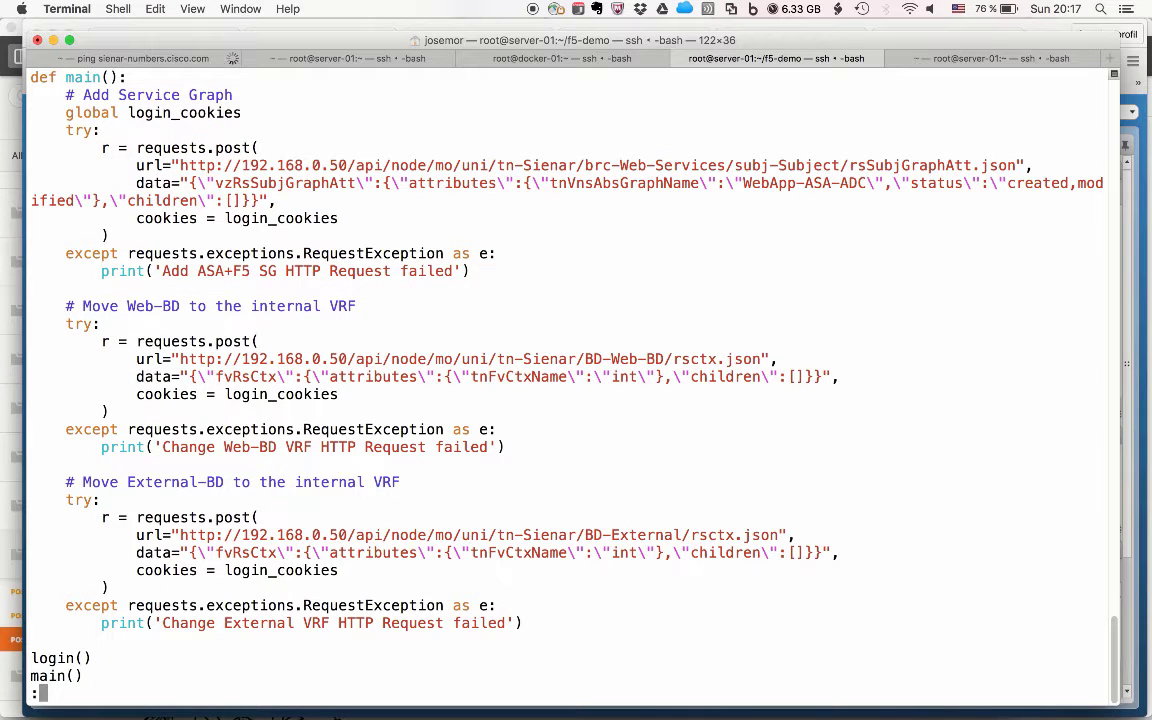
text(q!)
key(Return)
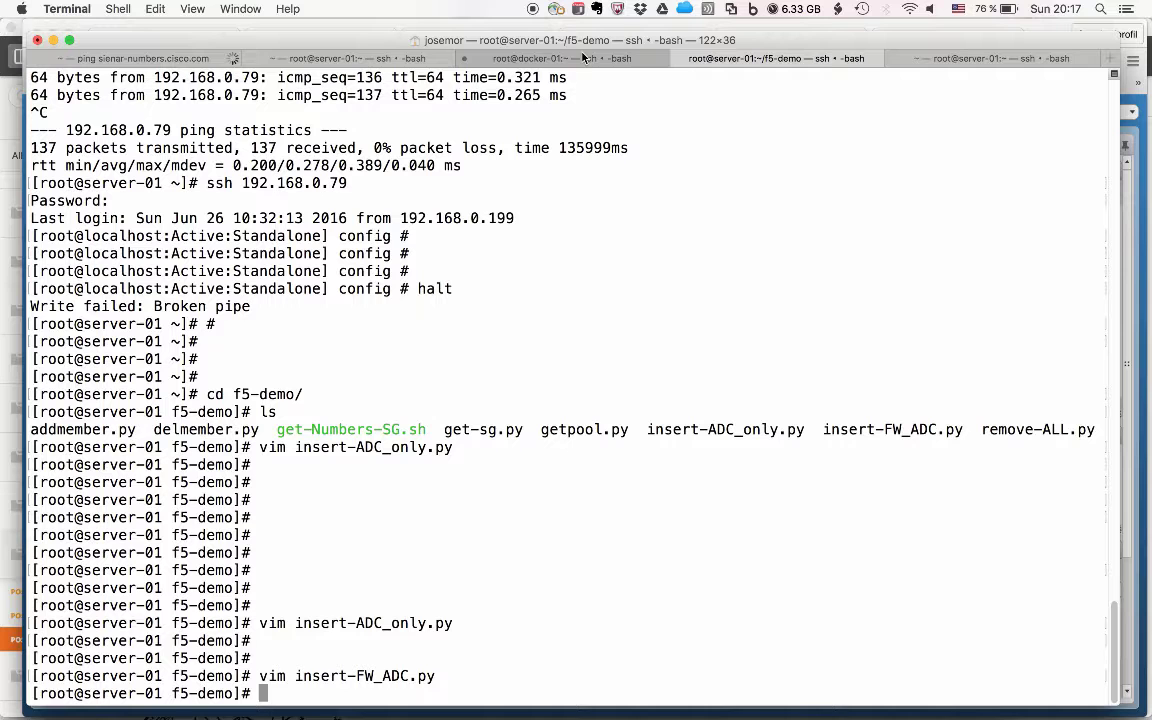
- Switch to the asav-06 terminal session and list the interface IP status with sh int ip b
click(357, 62)
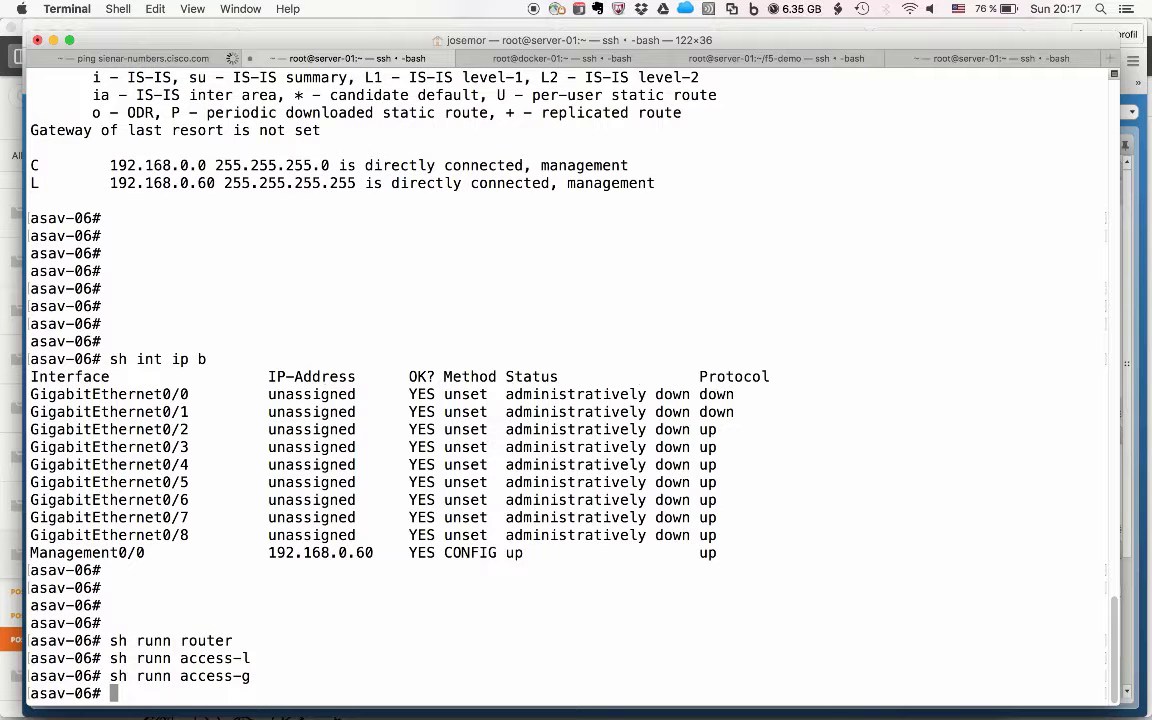
key(Return)
key(Return)
key(Return)
key(Return)
text(sh int ip b)
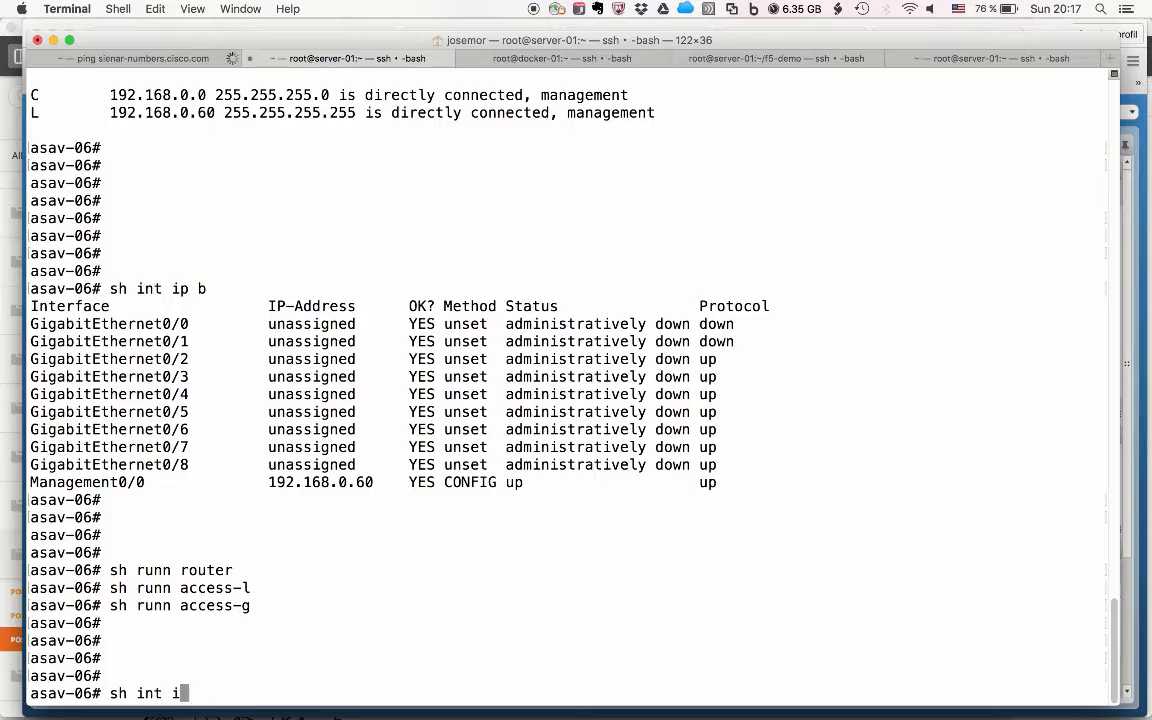
key(Return)
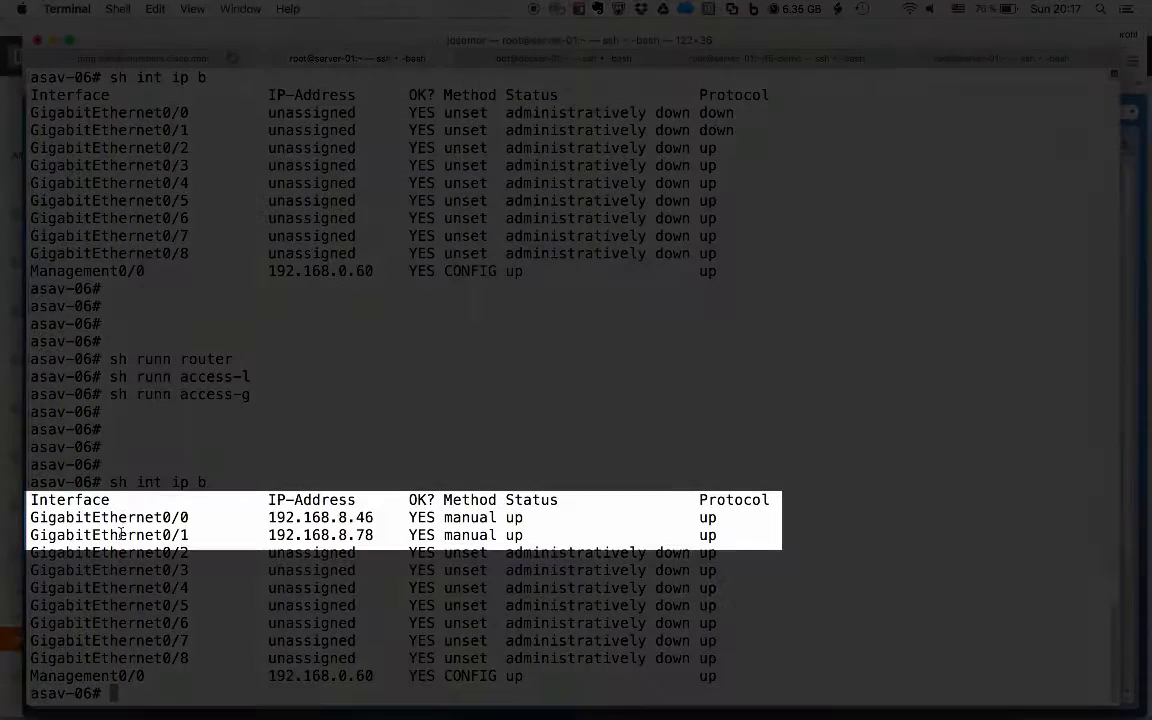
drag(121, 517, 710, 537)
- Show the routing protocol section of the asav-06 running configuration with sh runn router
text(sh ru)
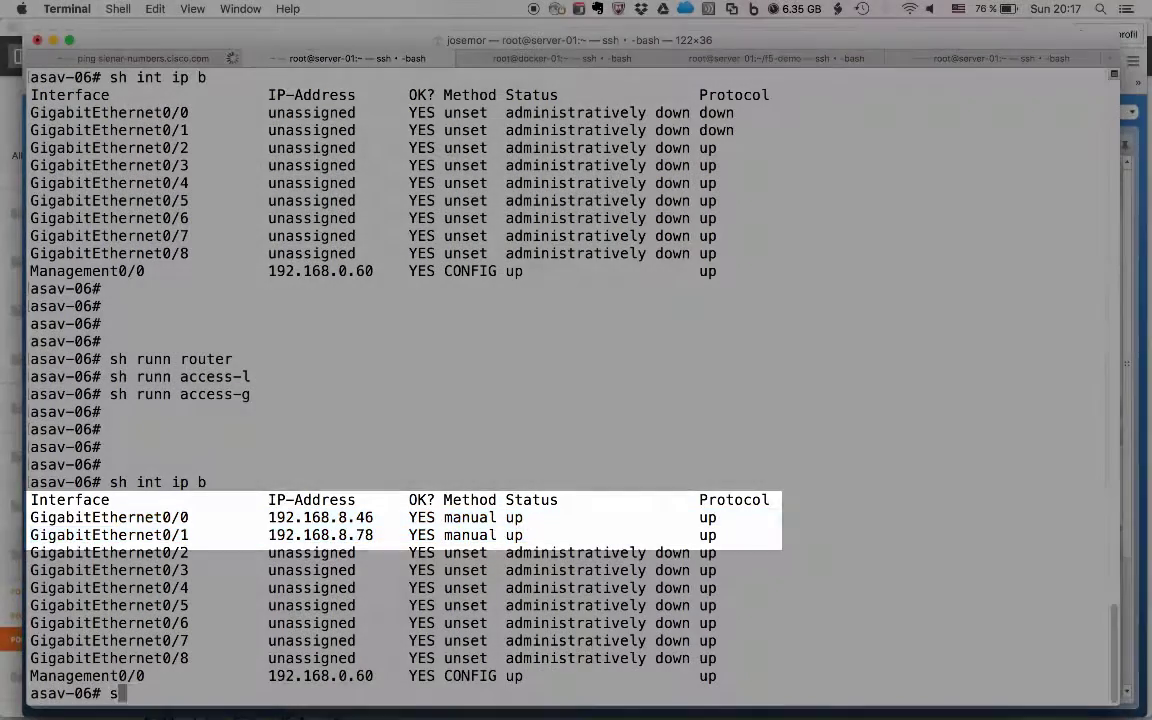
text(nn router)
key(Return)
key(Return)
key(Return)
key(Return)
key(Return)
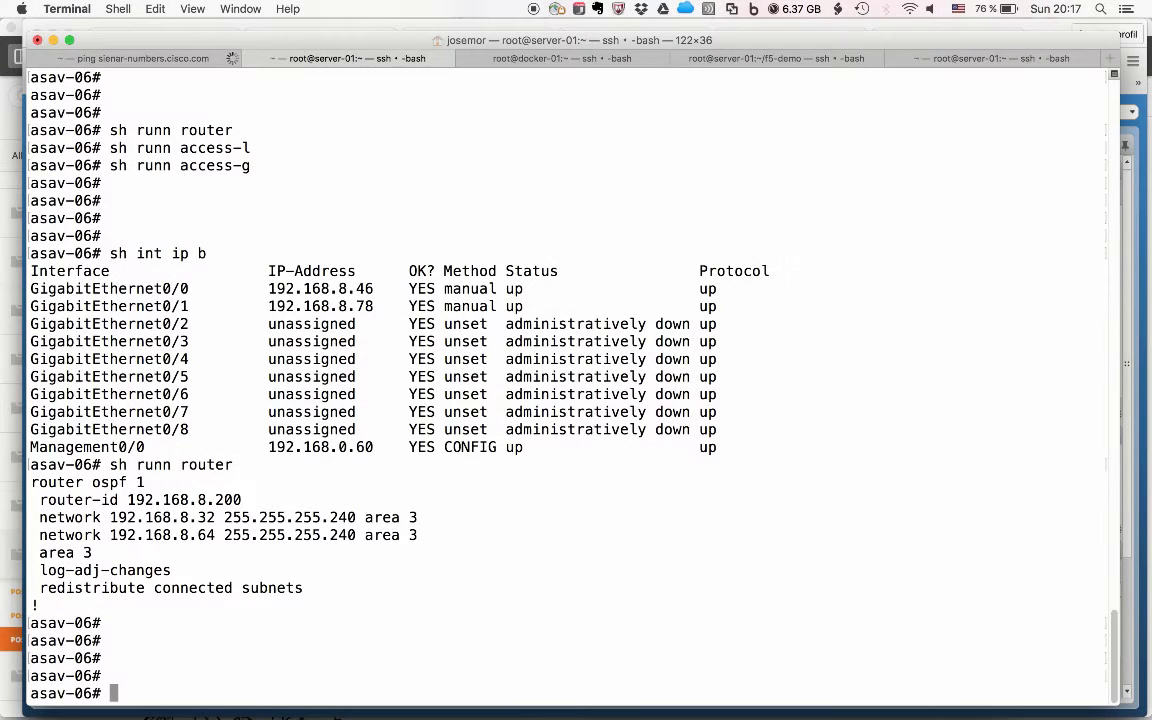
- Show the access lists and access groups of asav-06 with sh runn access-l and sh runn access-g
text(sh)
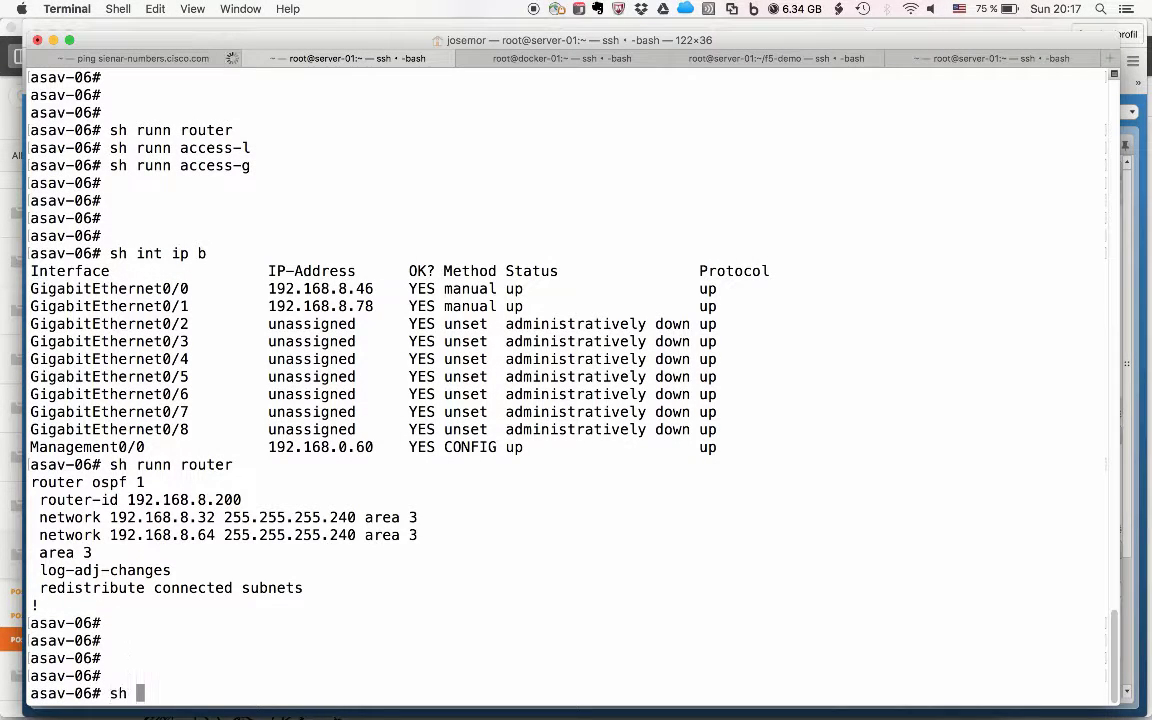
text( runn acces)
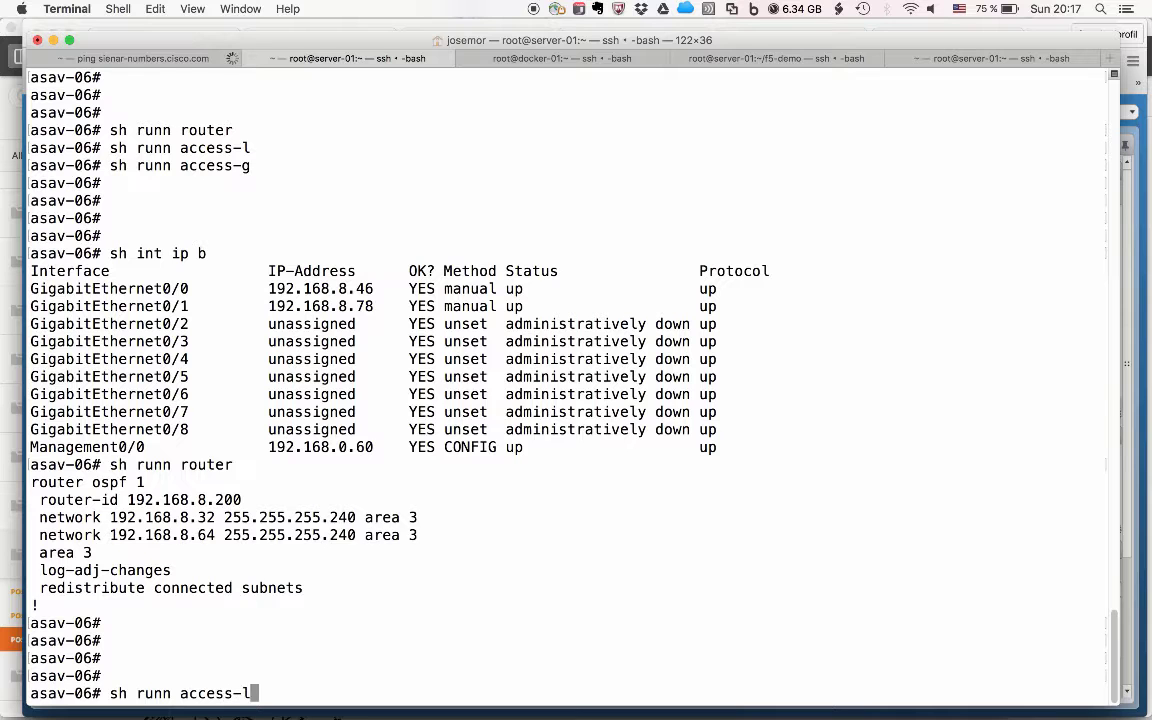
text(s-l)
key(Return)
key(Up)
key(BackSpace)
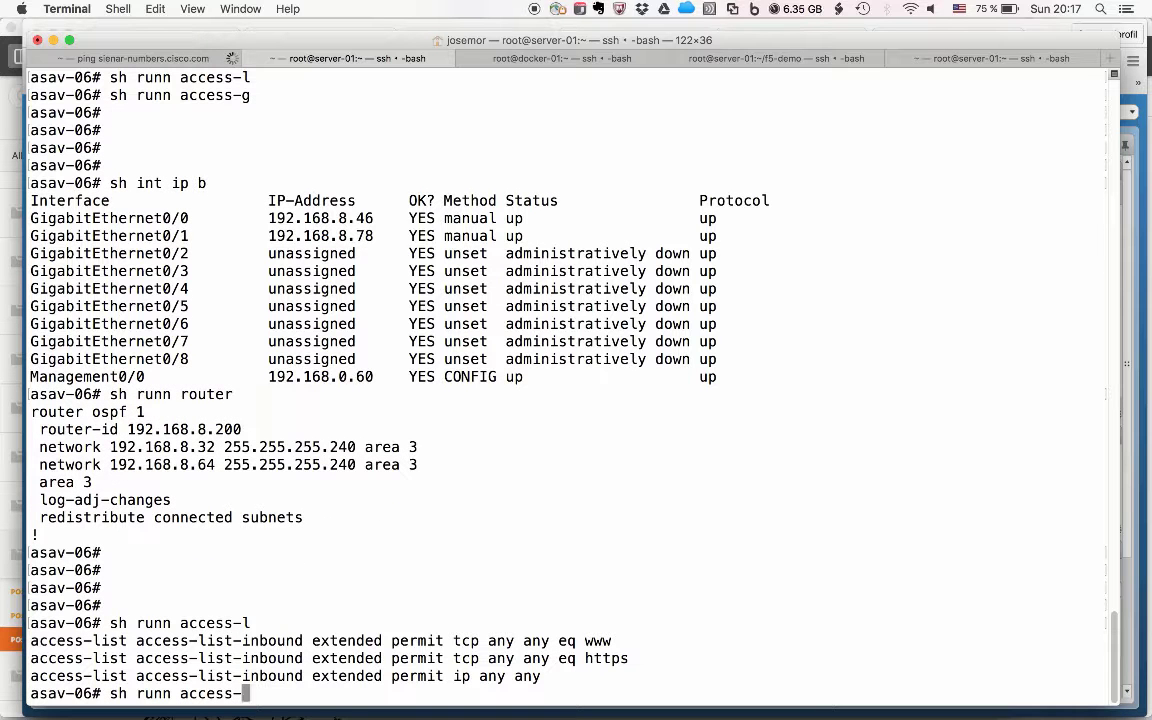
text(g)
key(Return)
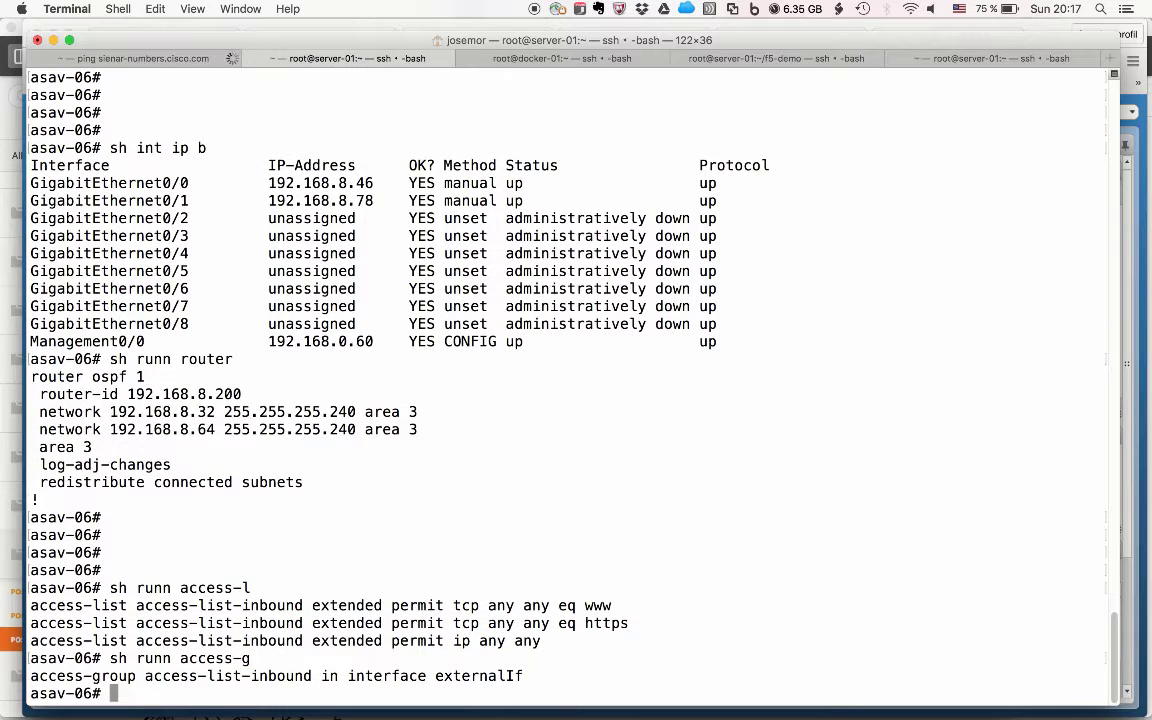
- List the OSPF neighbors of asav-06 with sh ospf neig
key(Return)
key(Return)
key(Return)
key(Return)
text(sh )
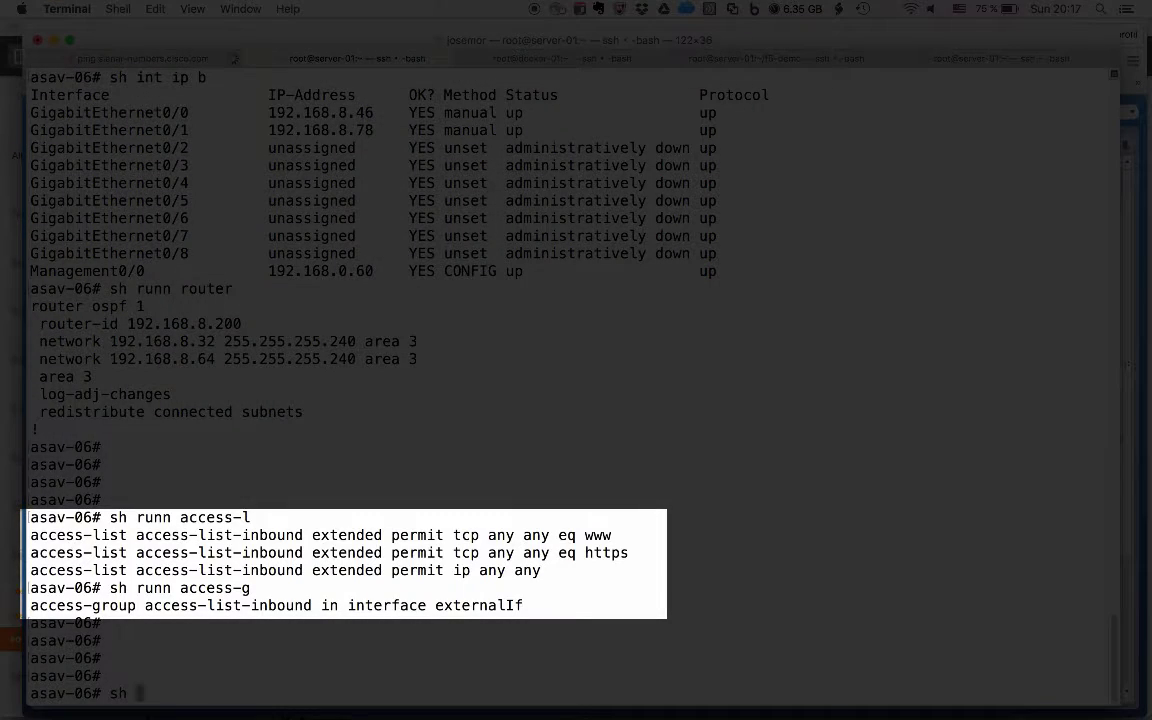
text(ospf neig)
key(Return)
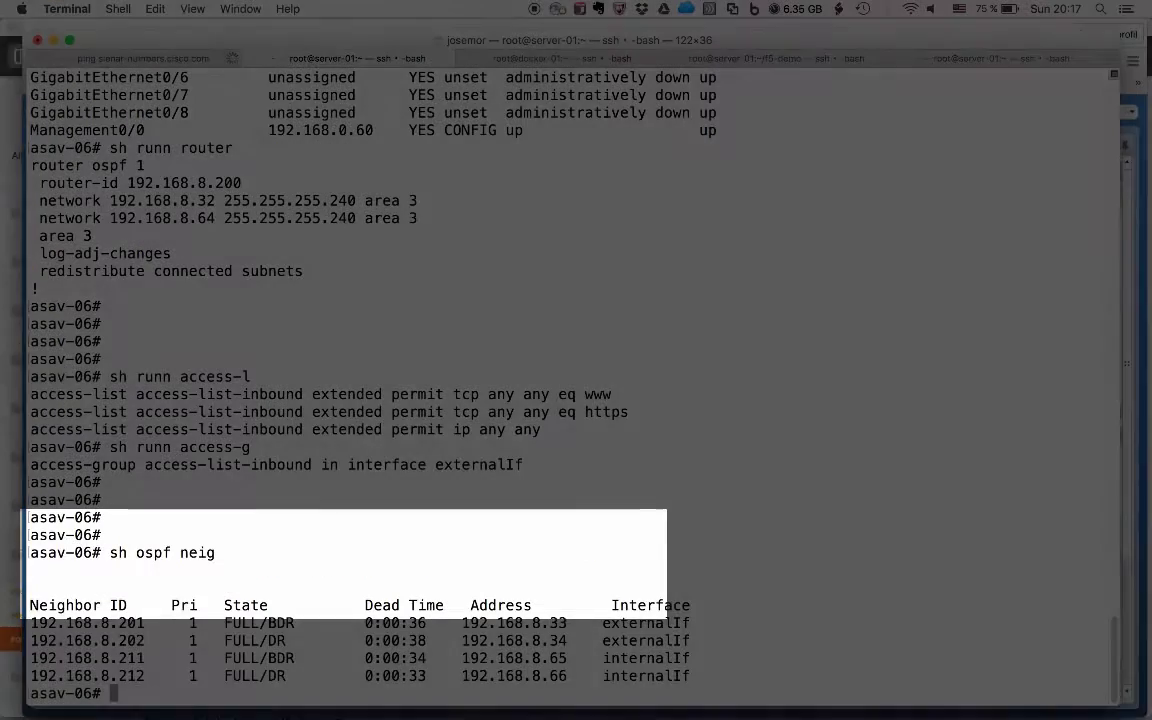
- Display the asav-06 routing table with sh route and exit the paged output after the first page
text(sh ro)
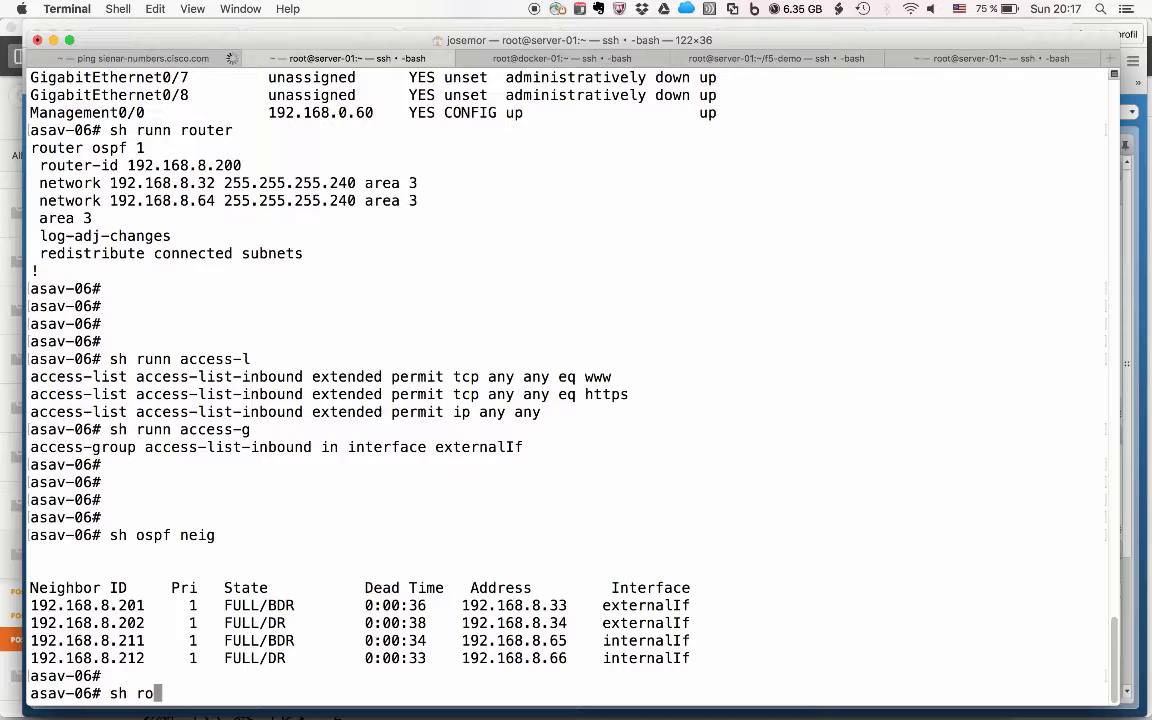
text(ute)
key(Return)
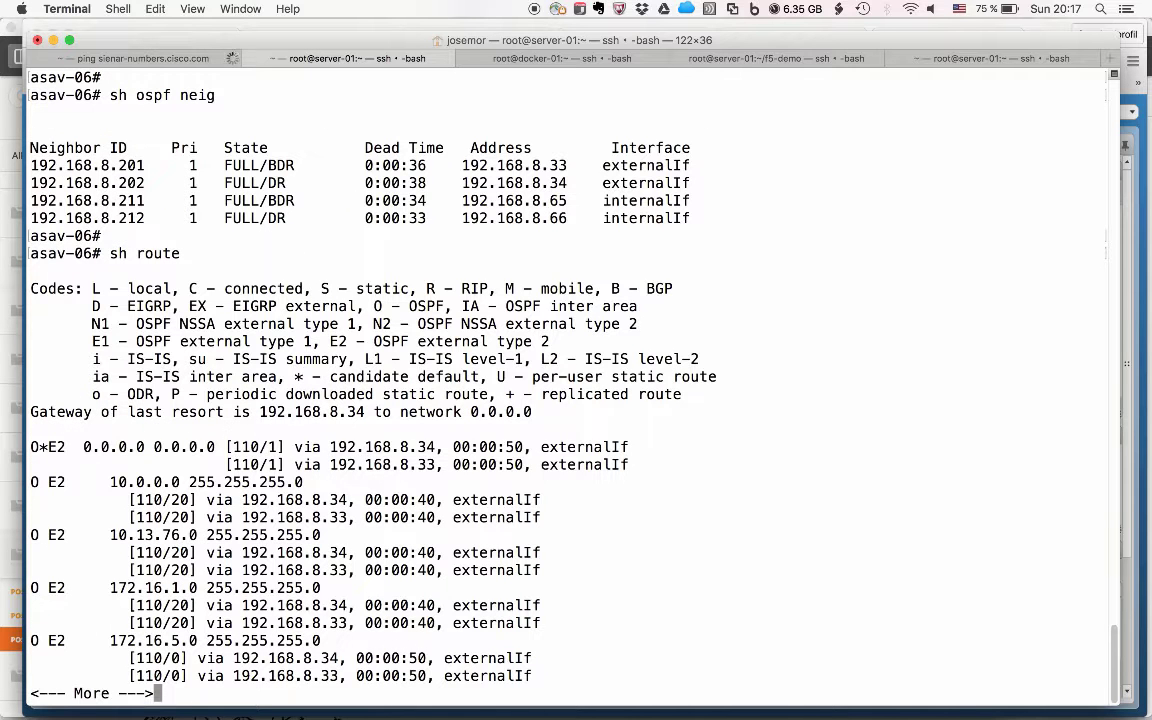
key(q)
- Switch to Chrome, reload the BIG-IP Self IP list and set the partition to All [Read Only]
key(super+Tab)
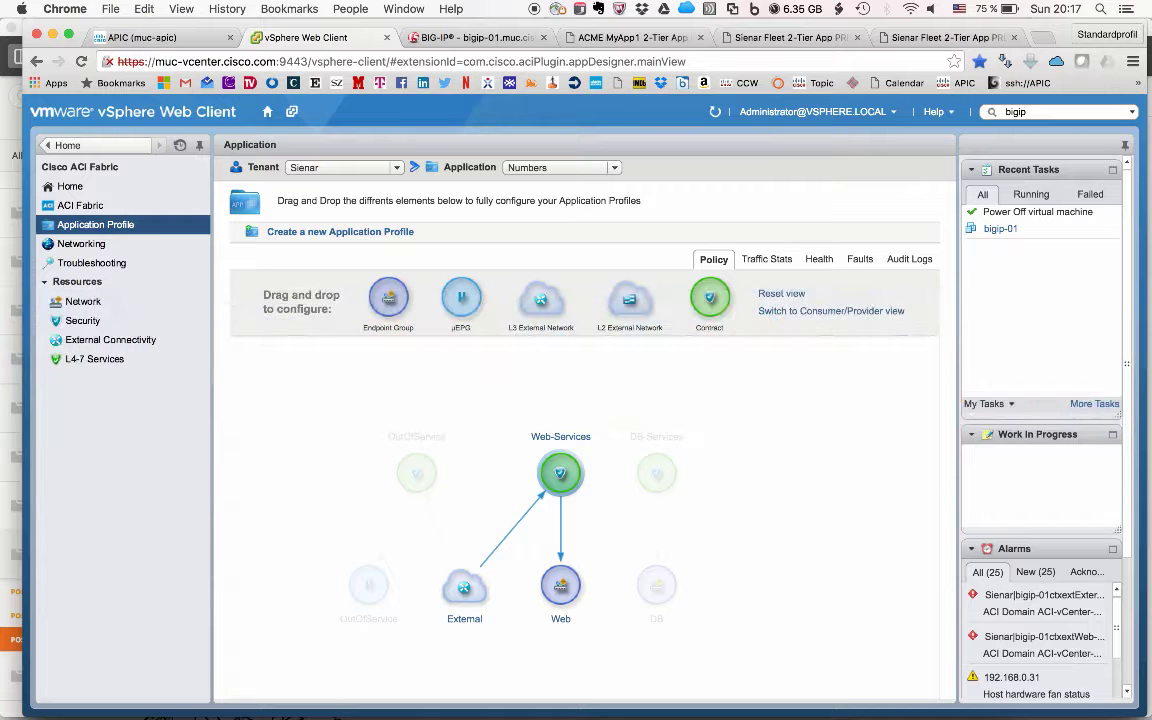
click(474, 40)
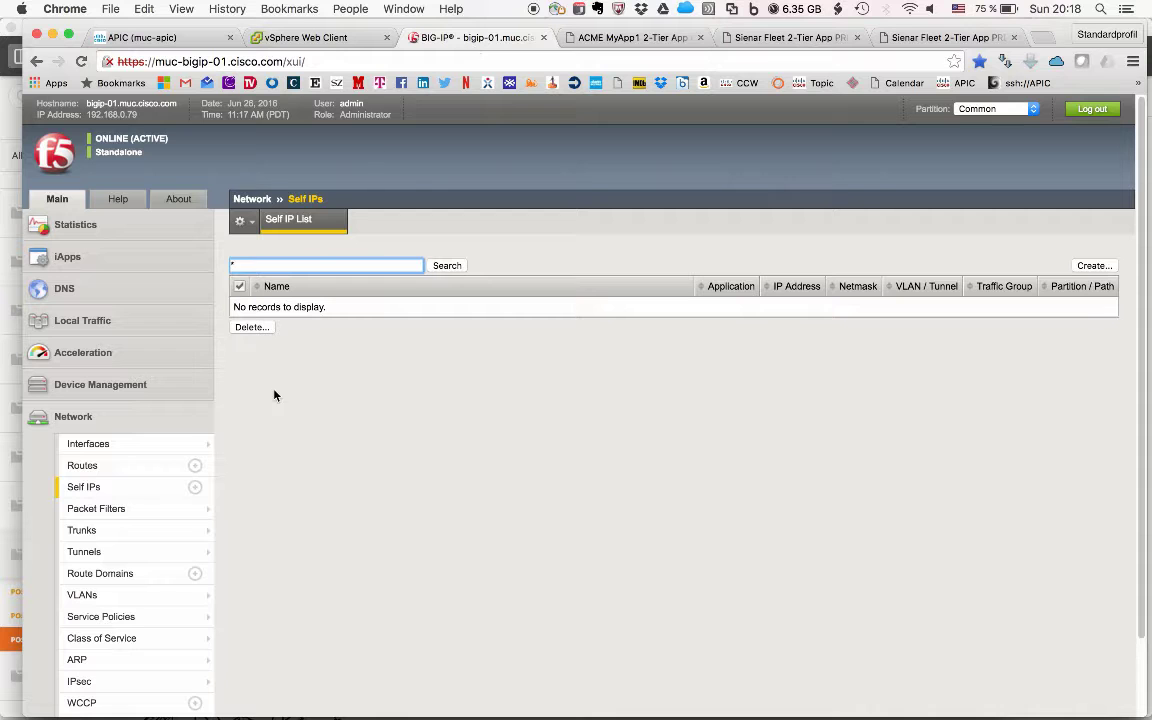
click(296, 219)
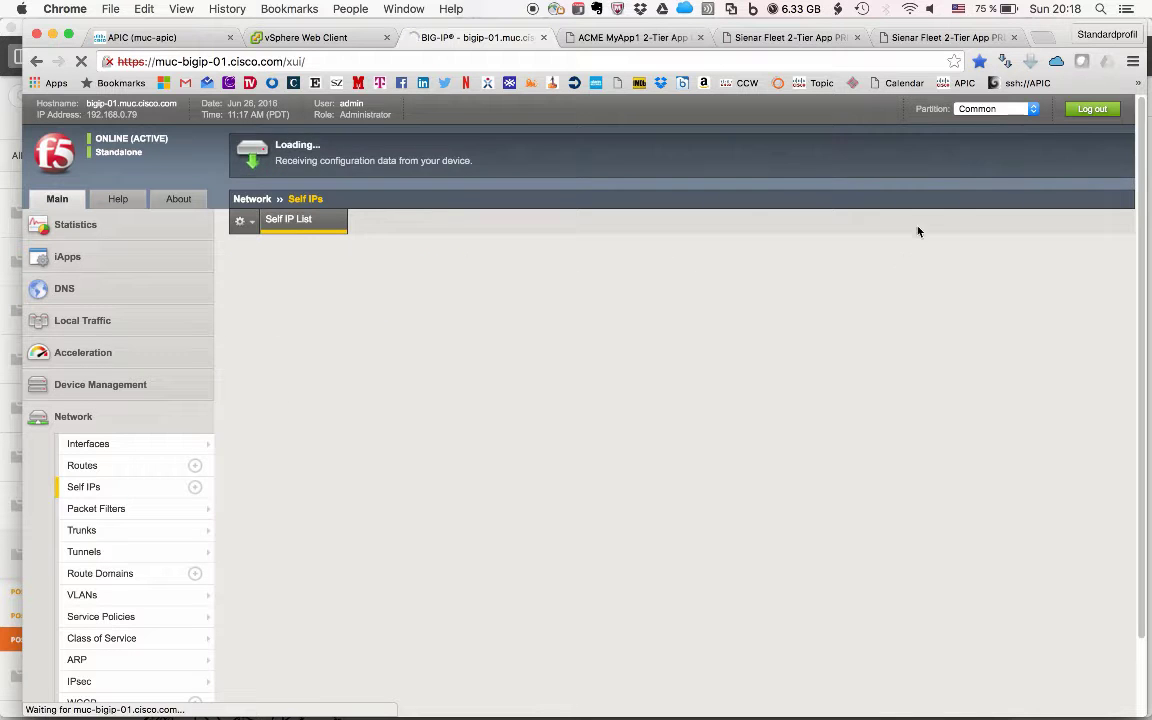
click(993, 113)
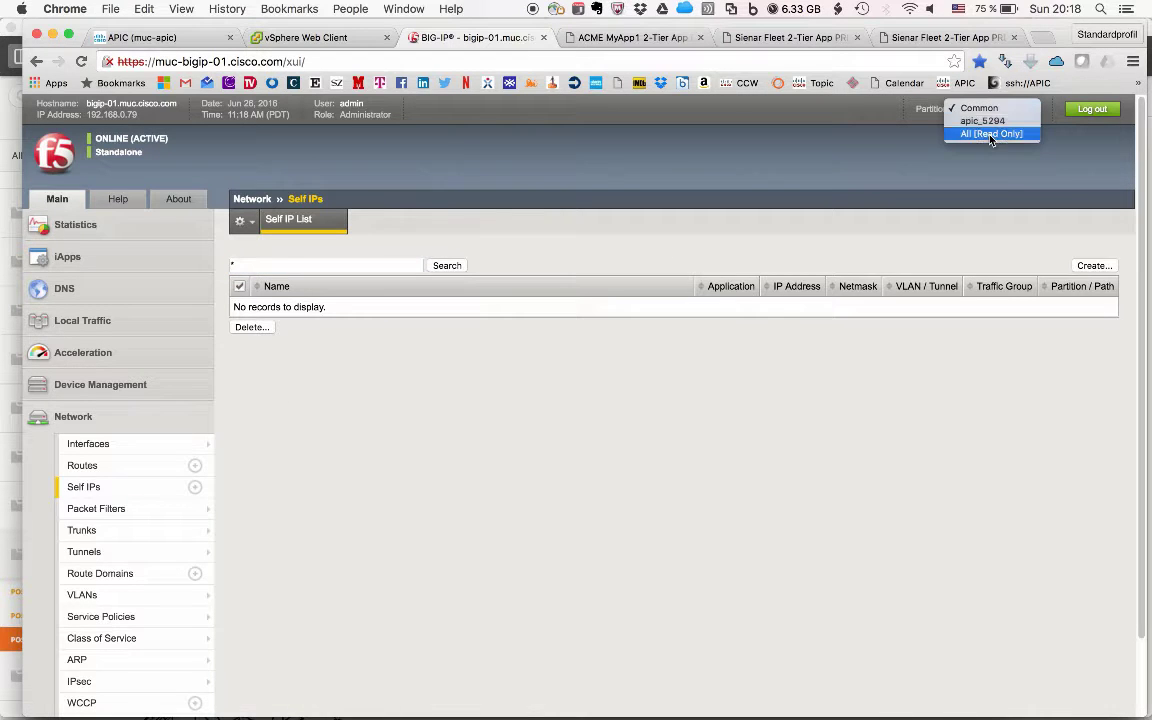
click(990, 140)
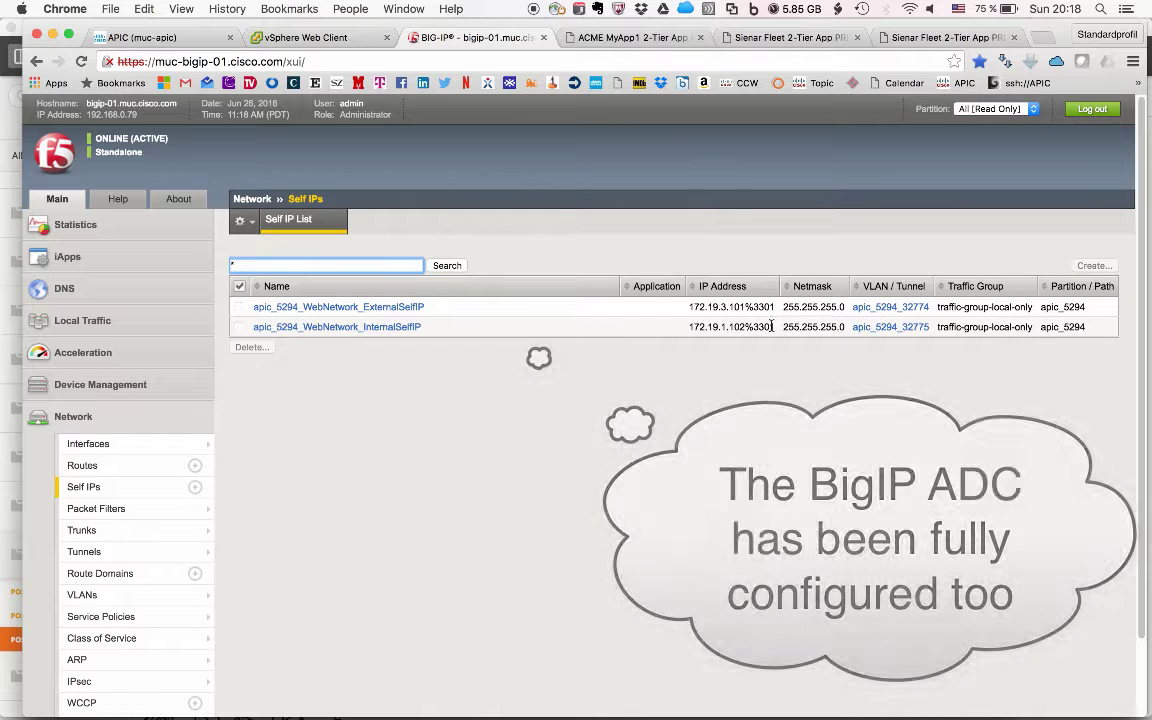
- Open the node list under Local Traffic on the BIG-IP
click(80, 322)
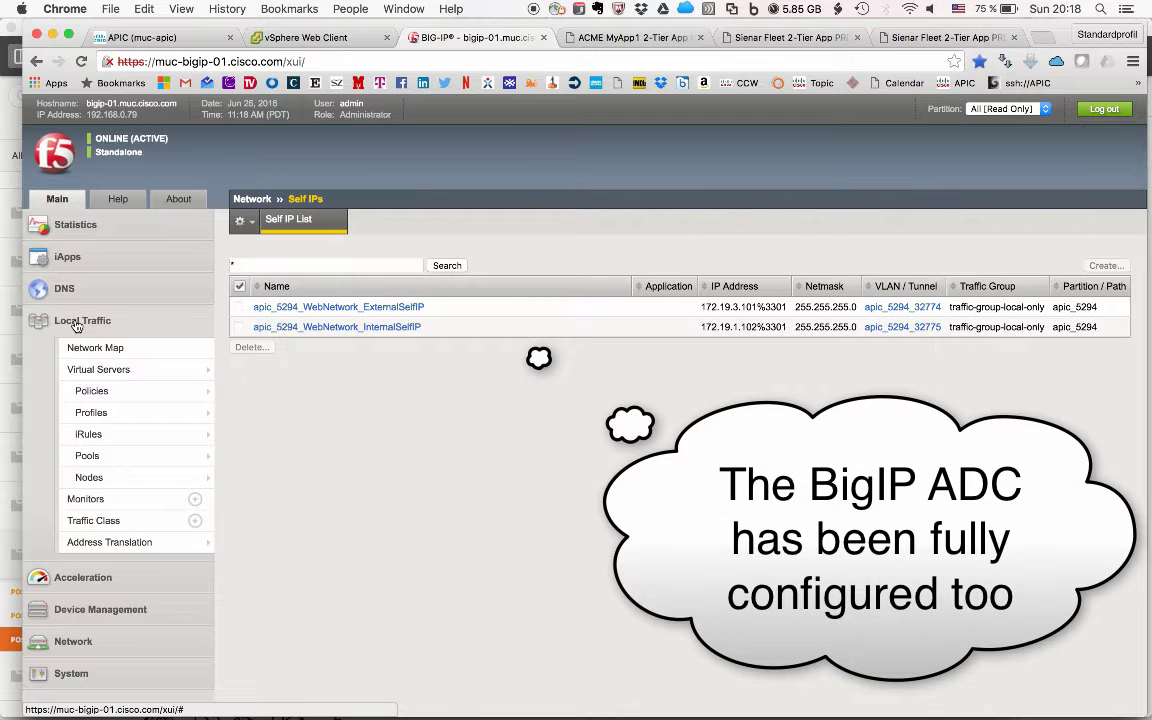
mouse_move(92, 393)
mouse_move(95, 478)
click(228, 478)
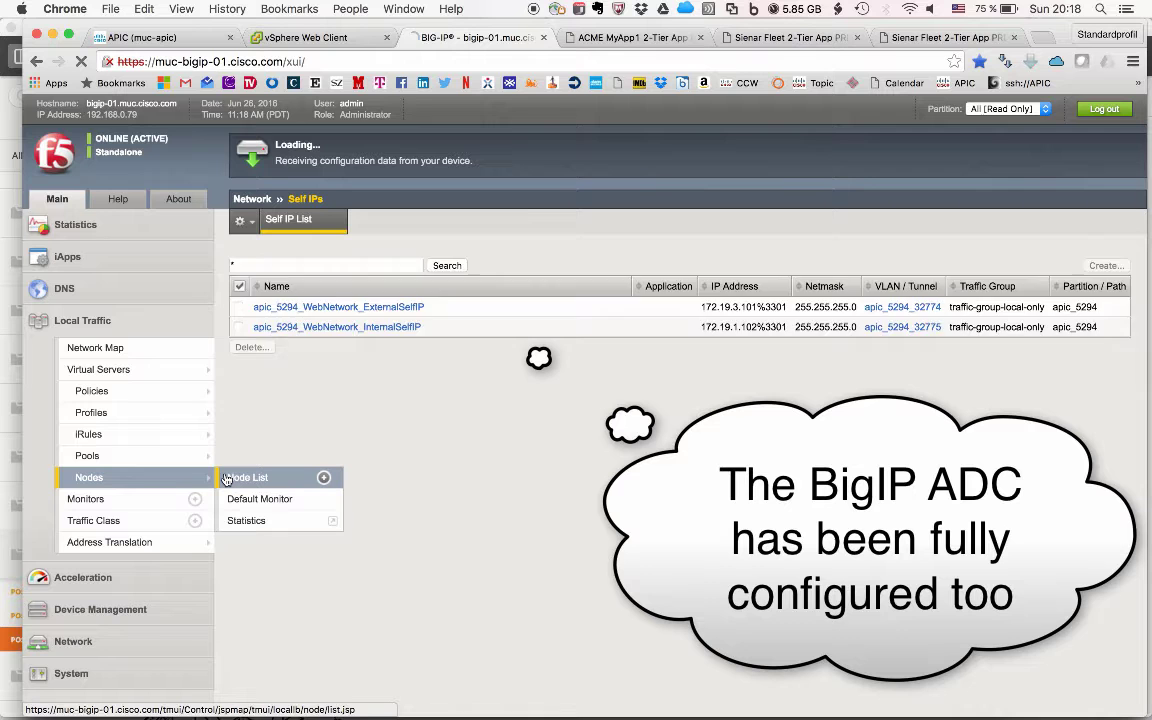
- View the BIG-IP pool list and the virtual server list
mouse_move(190, 456)
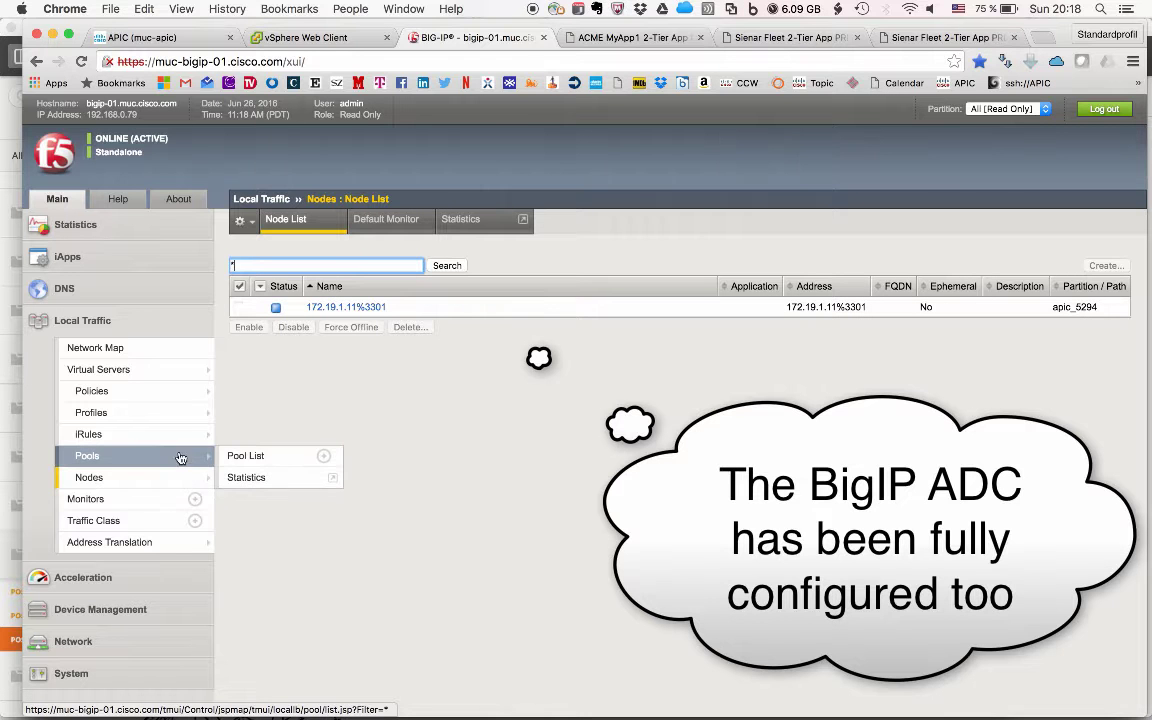
click(255, 459)
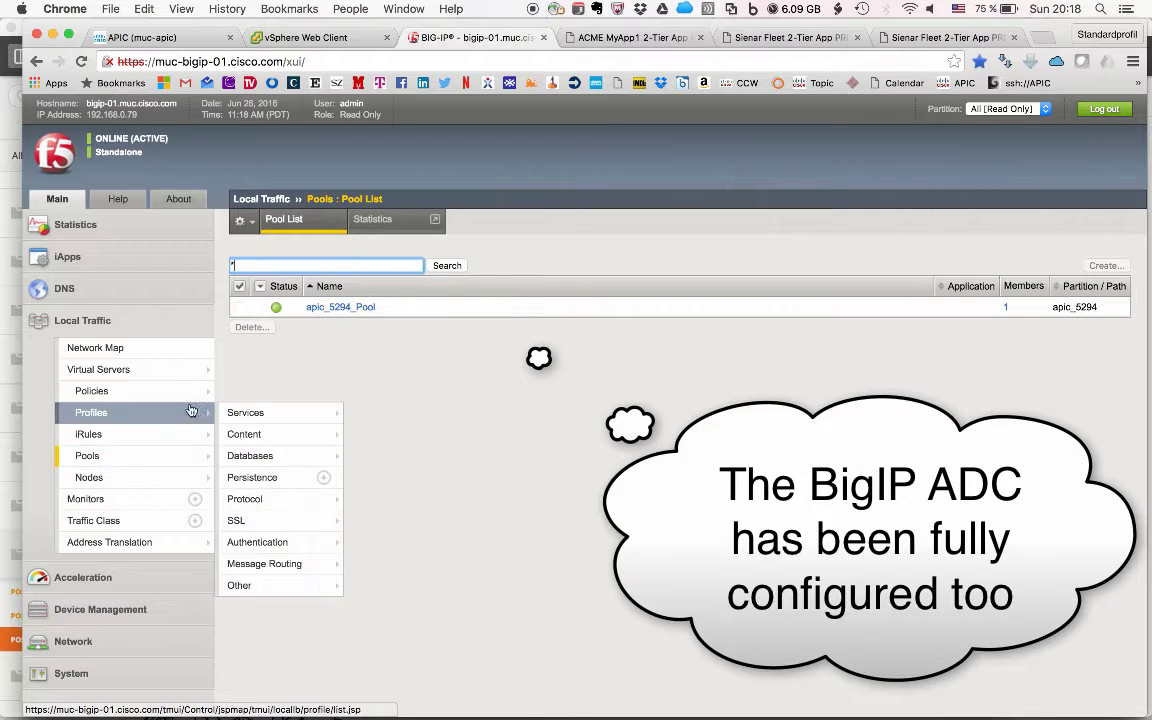
mouse_move(181, 399)
mouse_move(150, 370)
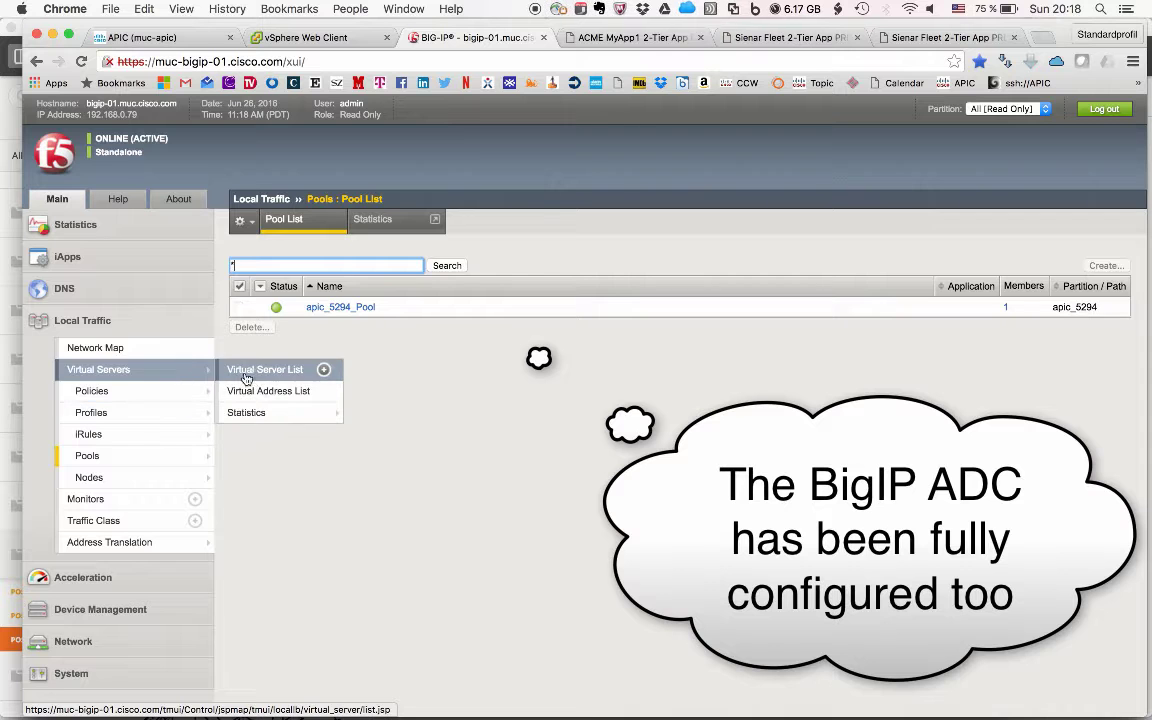
click(268, 370)
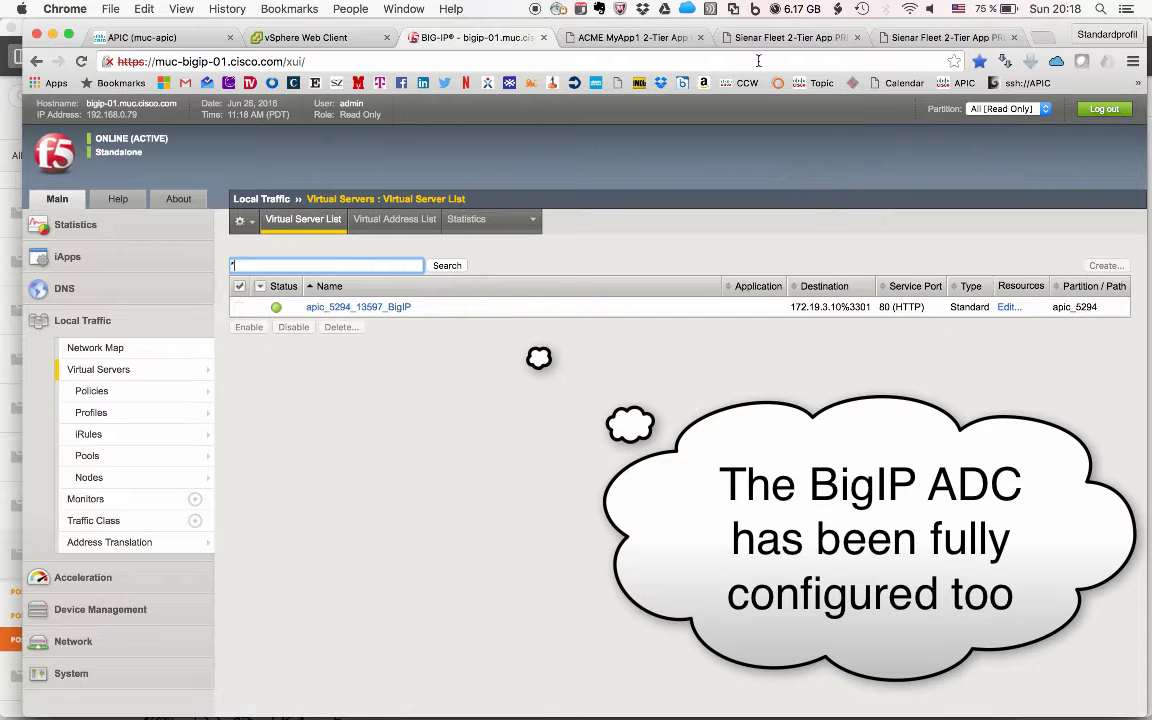
- Go to the Numbers application page and reload sienar-numbers.cisco.com to test access through the new services
click(626, 40)
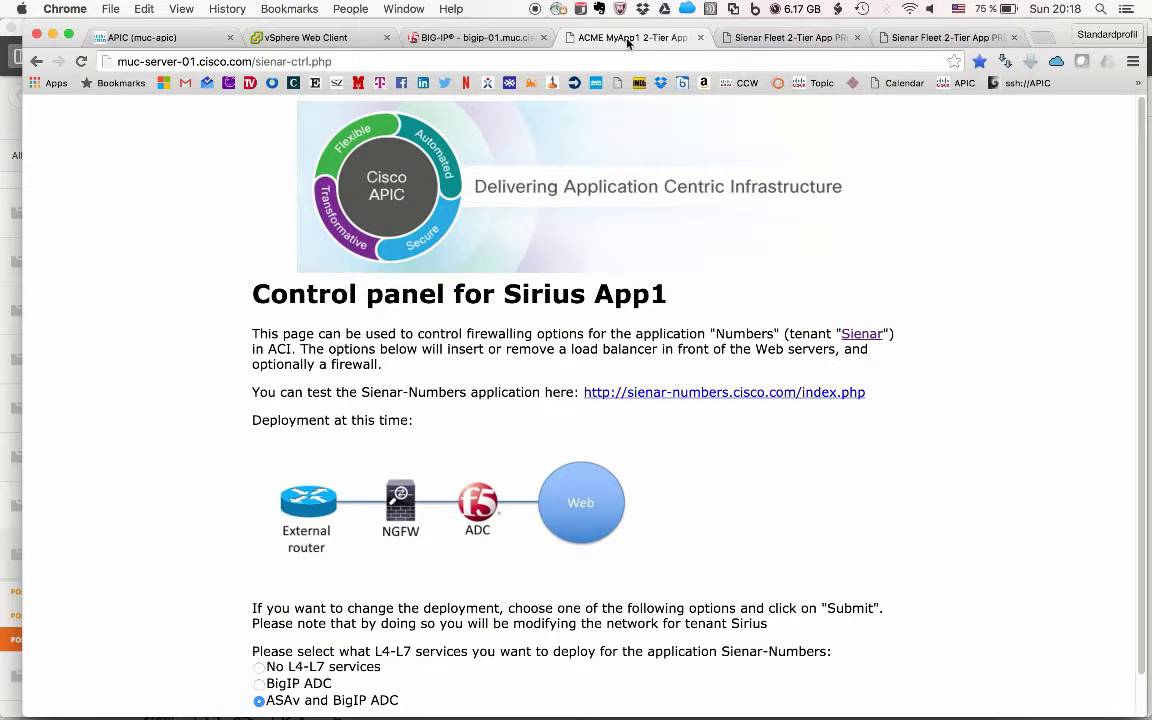
click(745, 38)
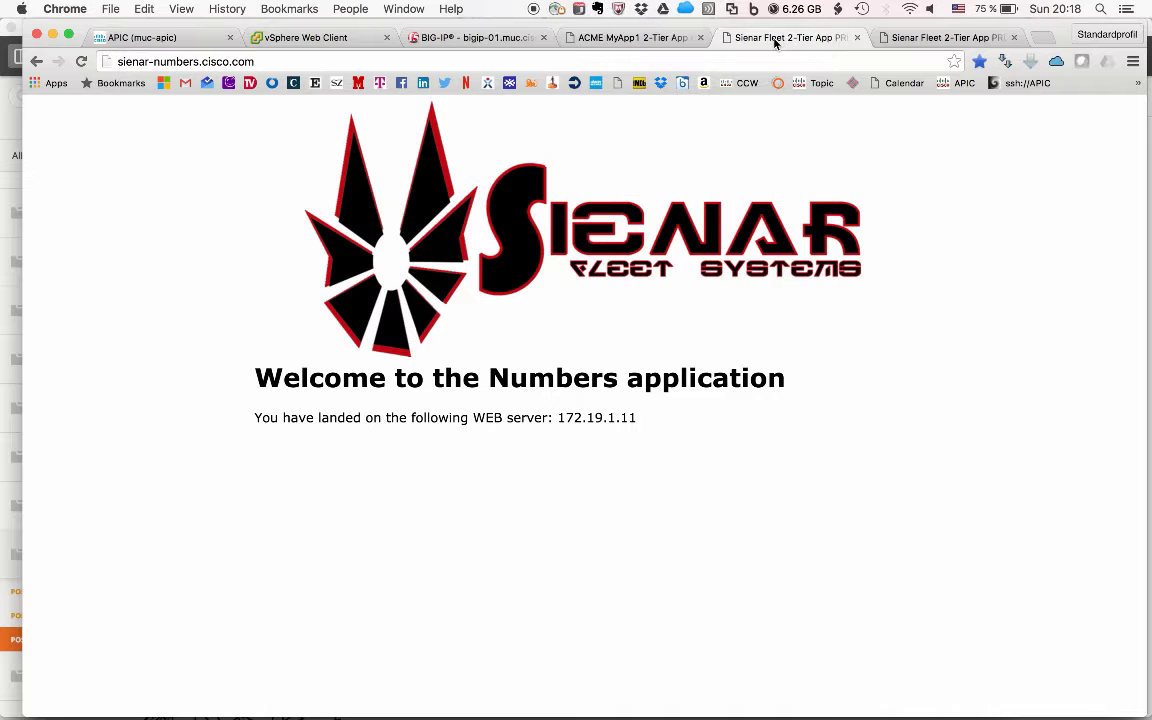
click(155, 62)
key(Return)
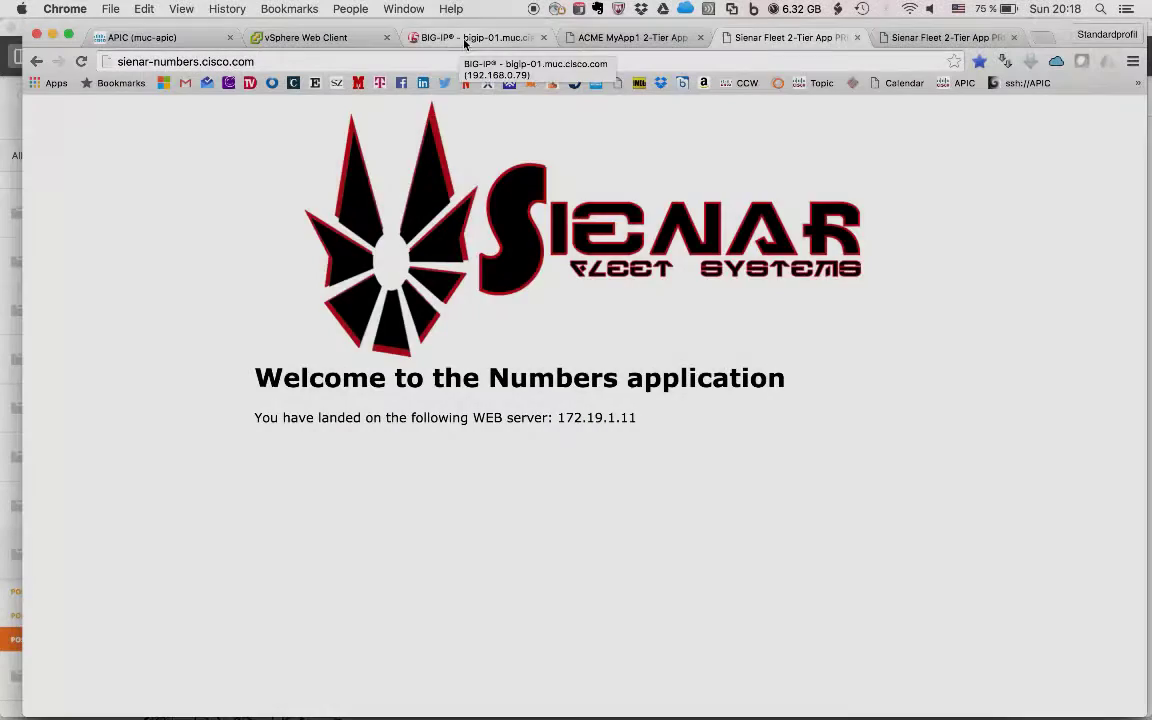
- Return to the BIG-IP page and reopen the Local Traffic node list to inspect the configured web server
click(465, 40)
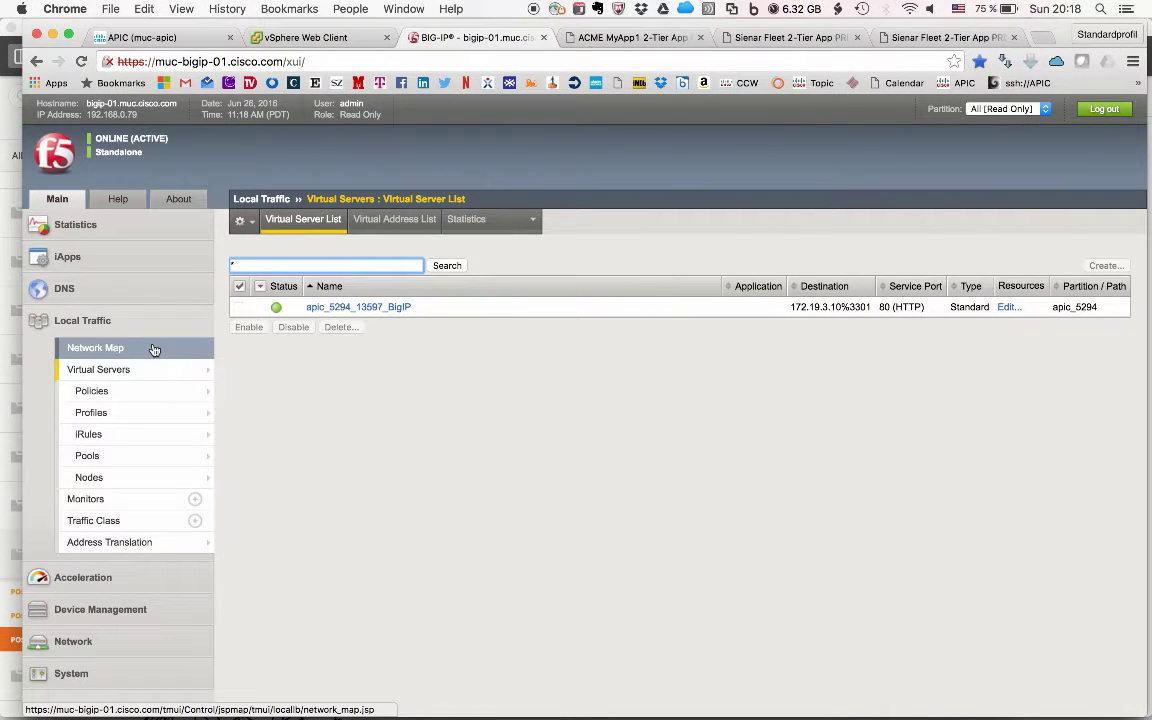
mouse_move(160, 479)
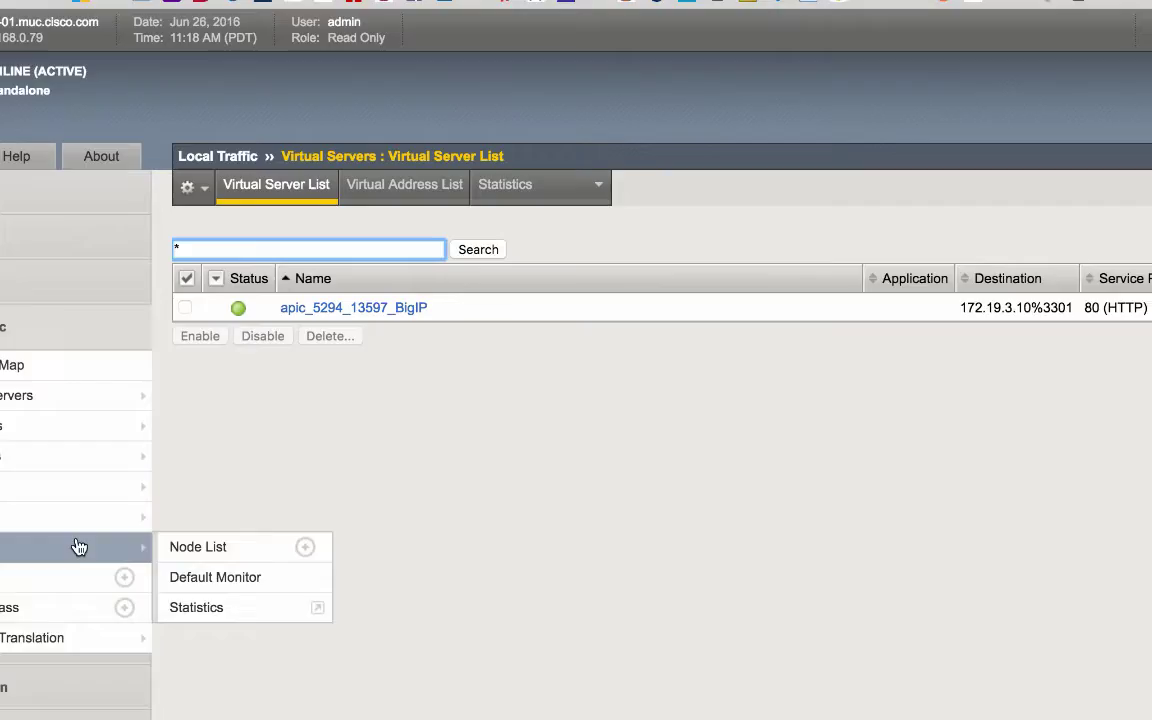
click(198, 547)
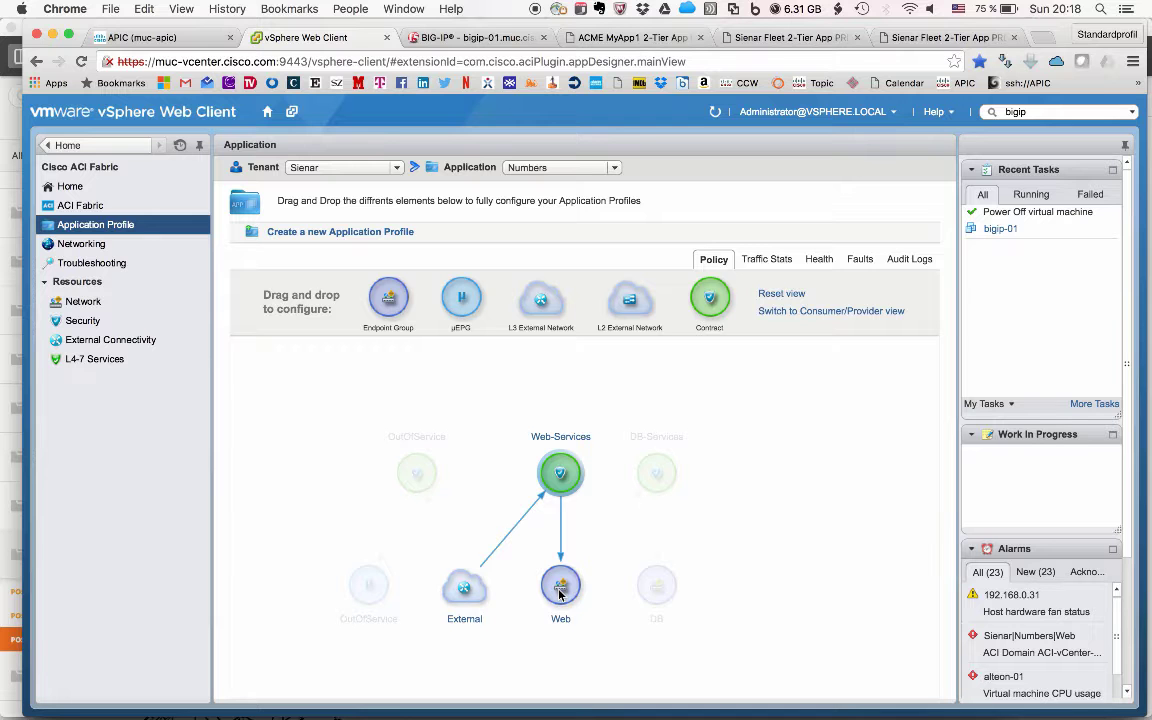
- Show the endpoints of the Web endpoint group in the vSphere Numbers application profile, inspect the virtual machines, and close the list
right_click(559, 594)
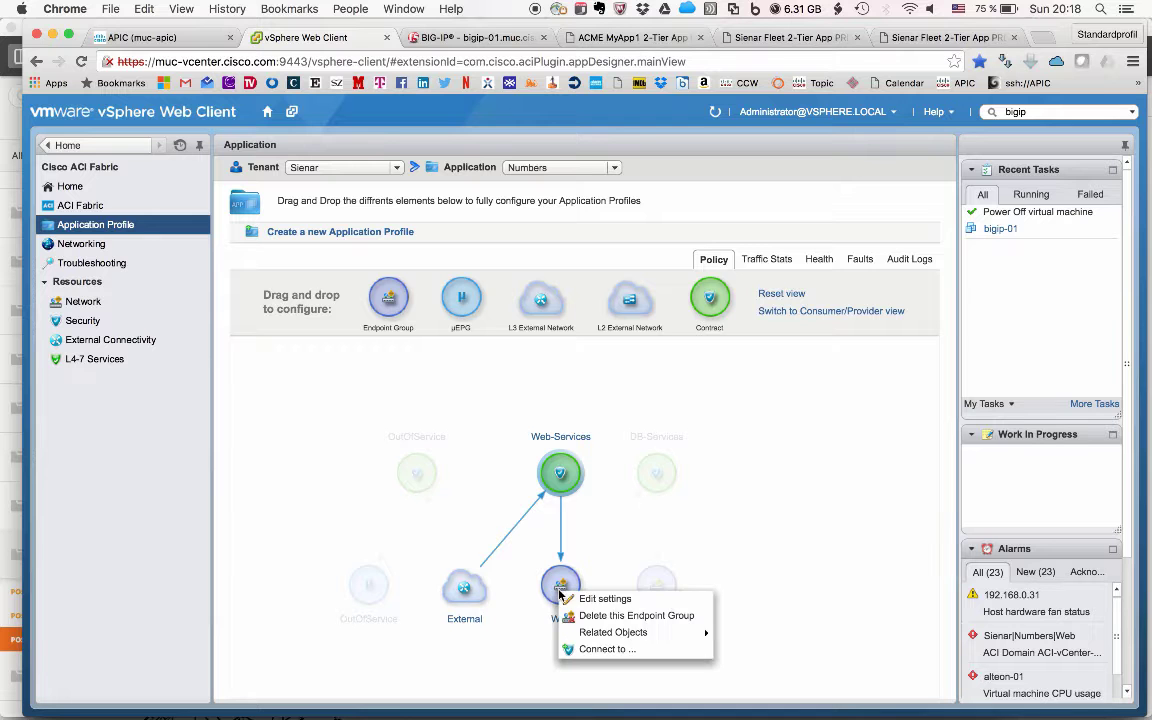
mouse_move(650, 632)
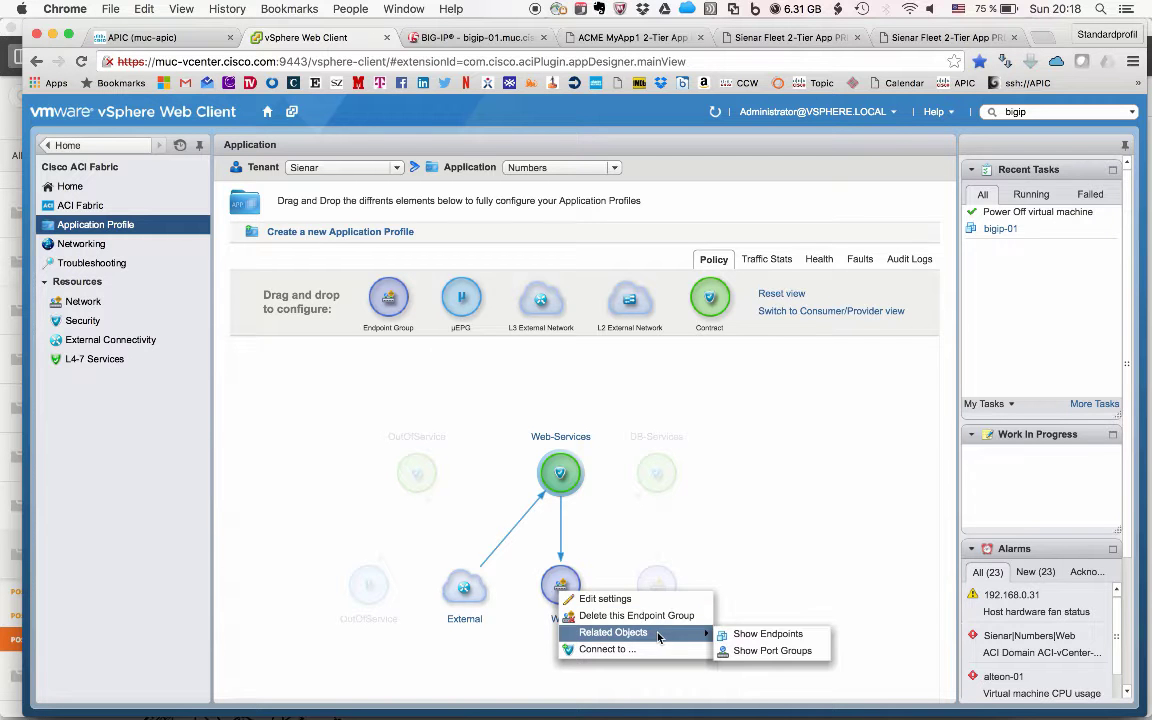
click(740, 635)
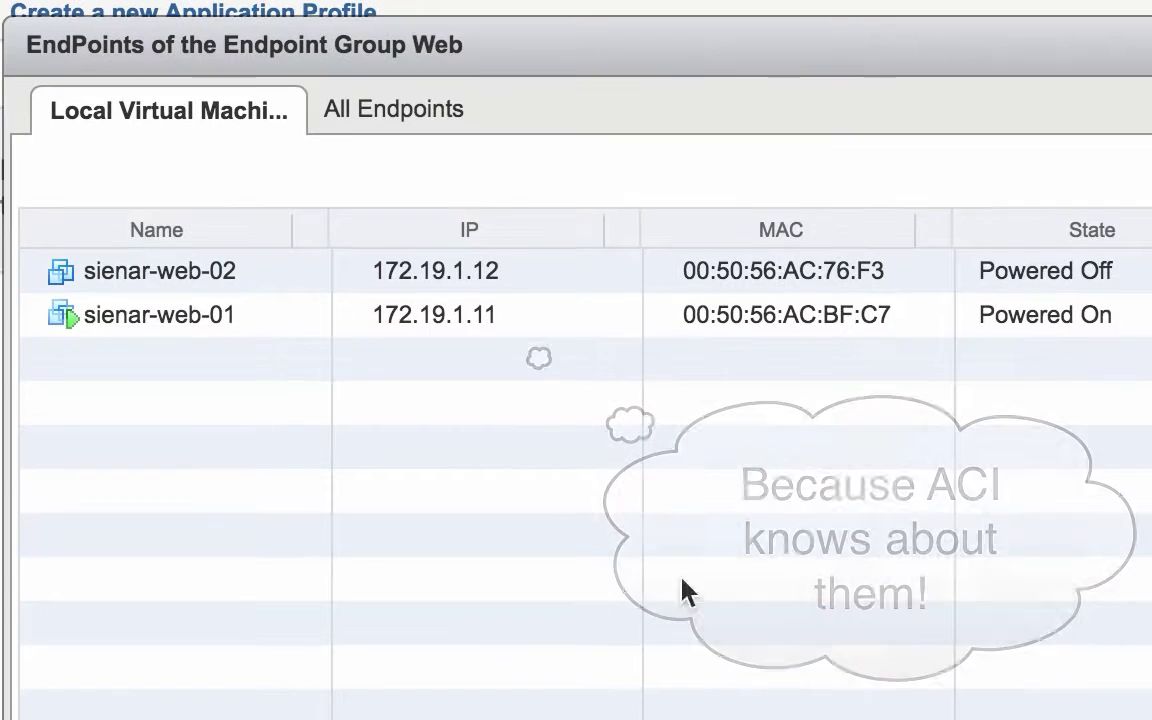
click(533, 318)
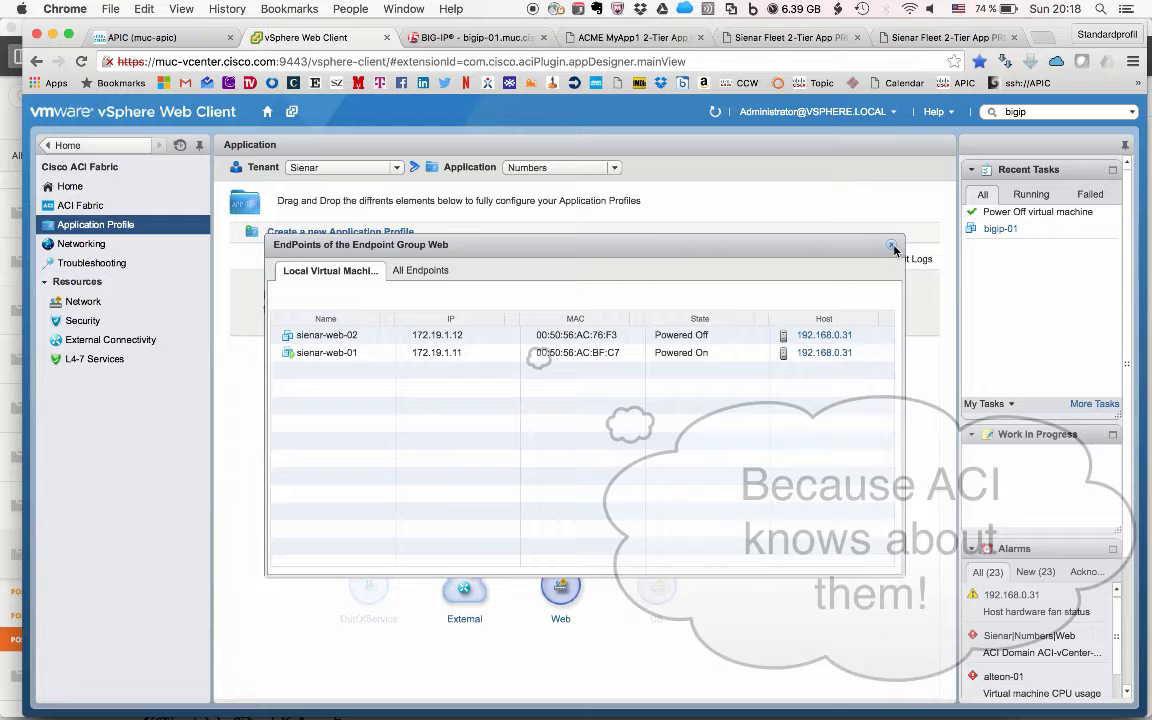
click(893, 246)
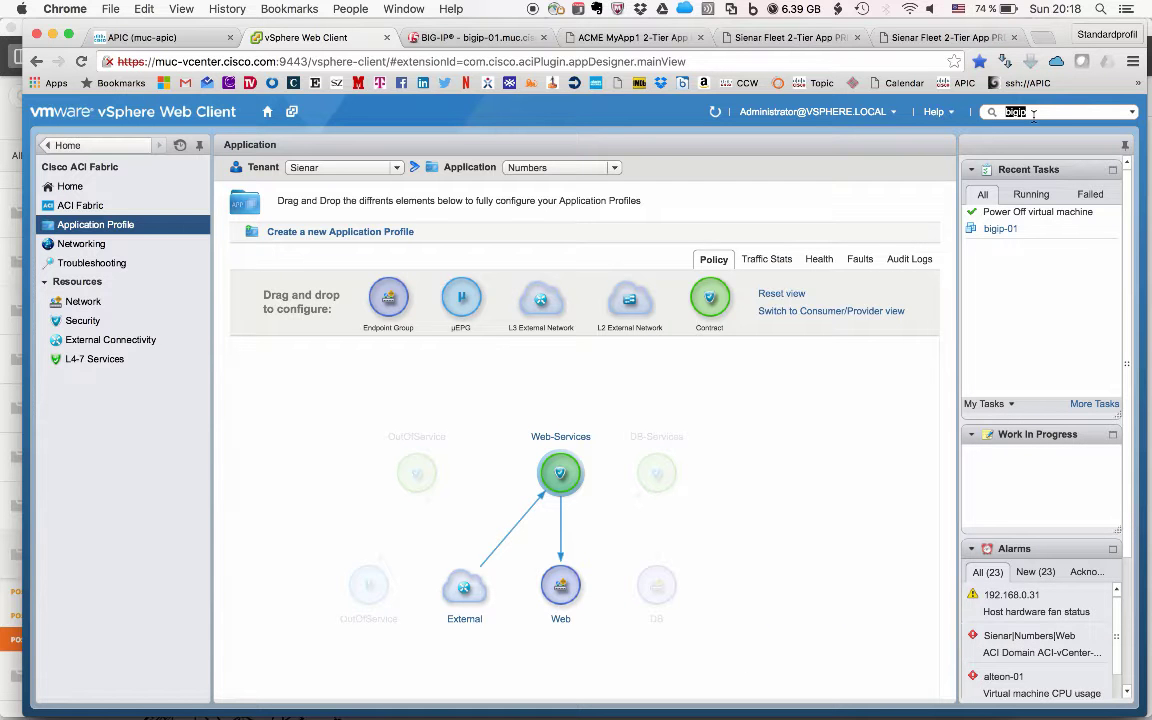
- Search the vSphere inventory for sienar and power on the virtual machine sienar-web-02
text(sienar)
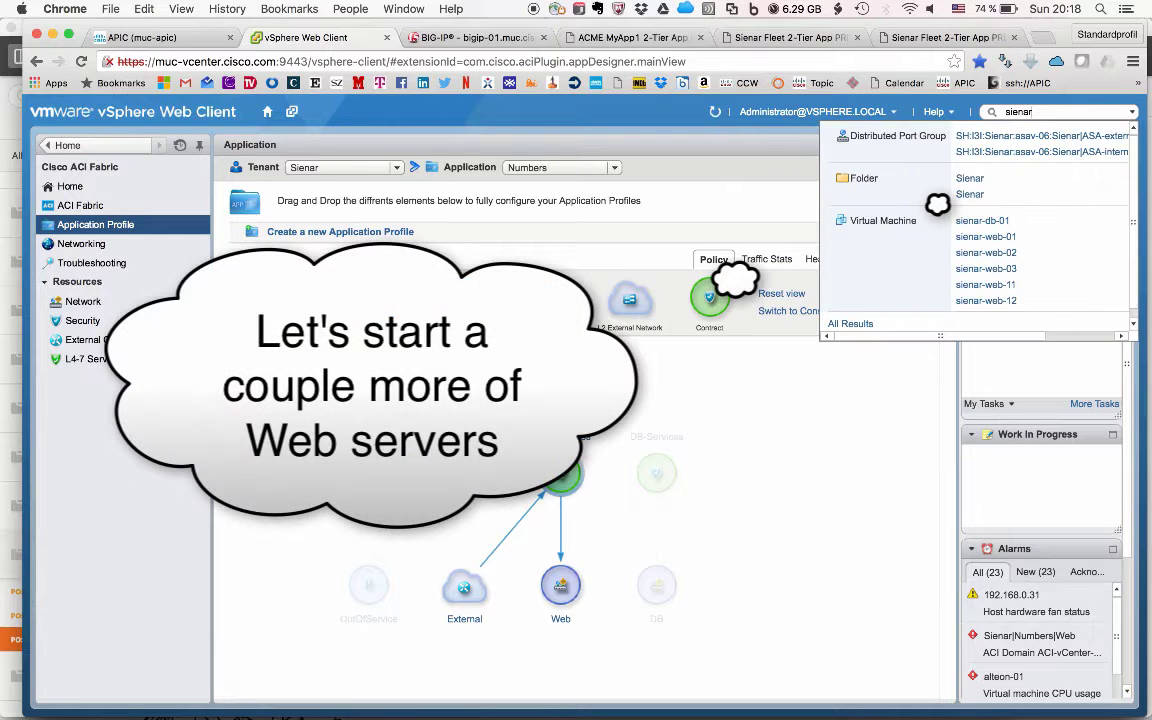
click(985, 253)
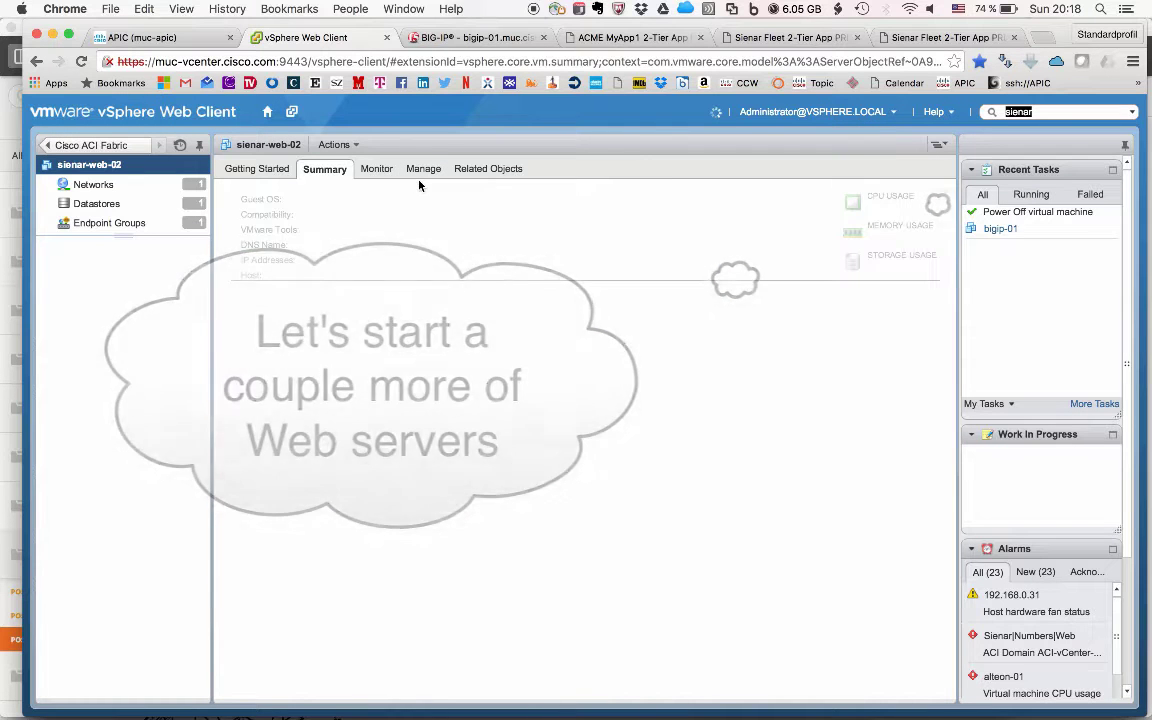
click(352, 145)
click(360, 180)
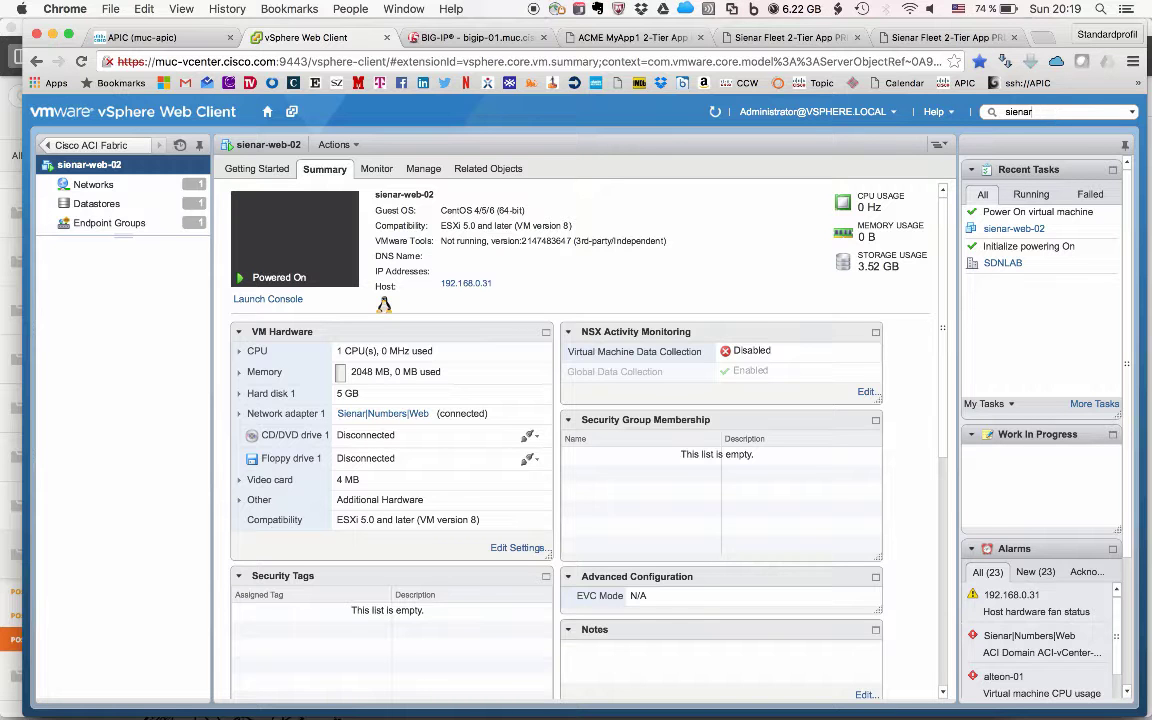
- Open the virtual machine sienar-web-03 from the sienar search and power it on
key(Return)
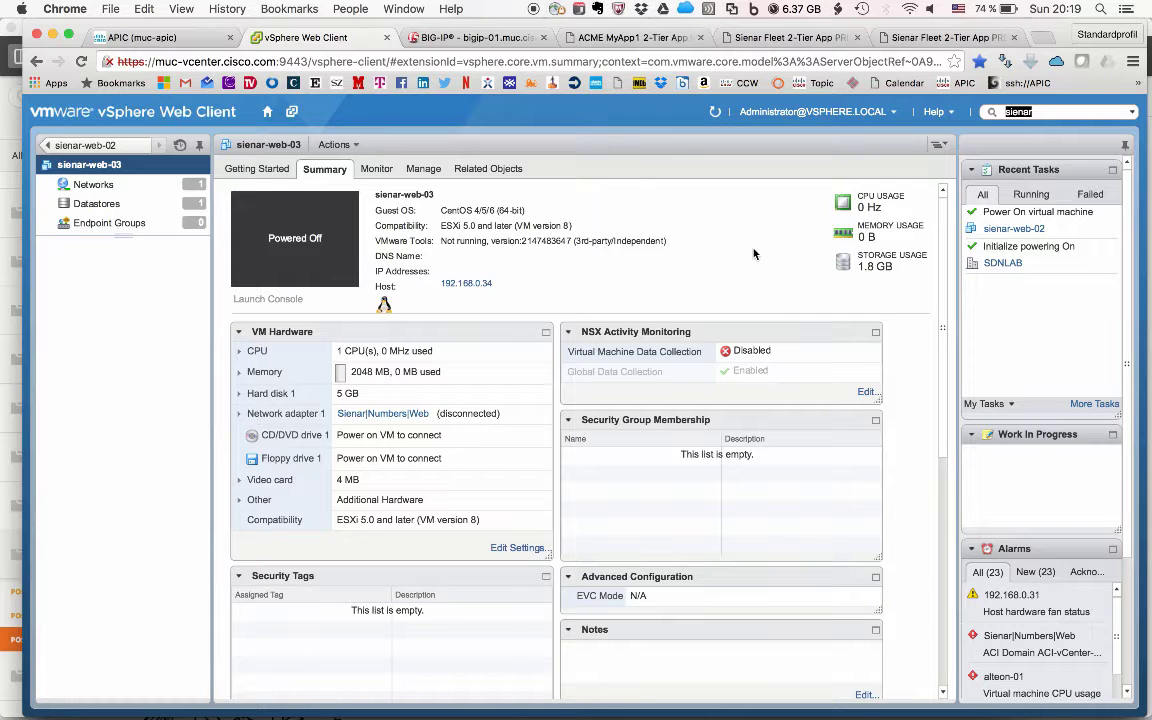
click(352, 146)
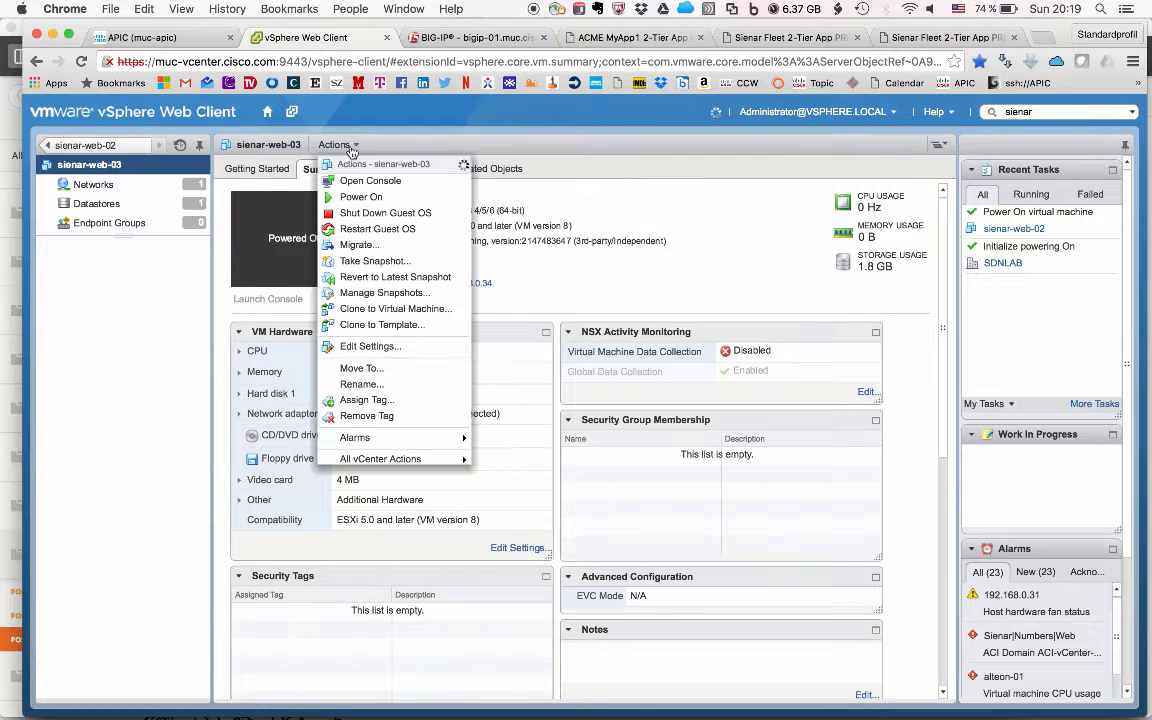
click(372, 195)
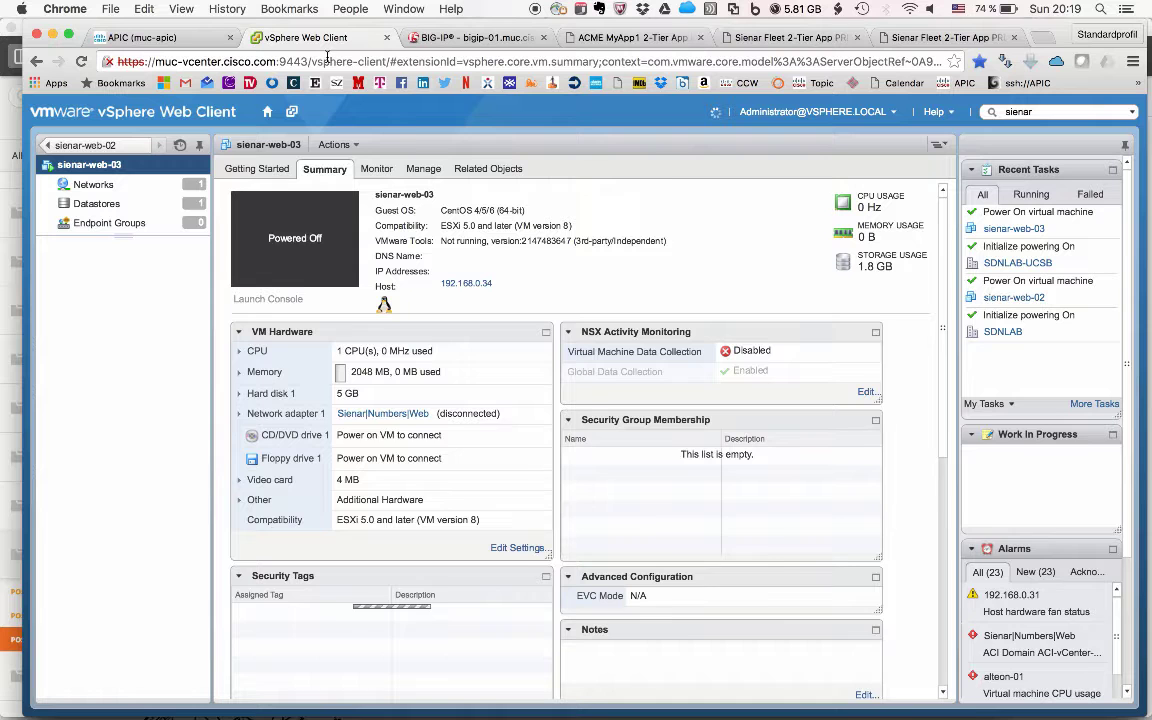
- Return to the Numbers application profile in Cisco ACI Fabric and inspect the virtual machine endpoints of the Web endpoint group
click(267, 113)
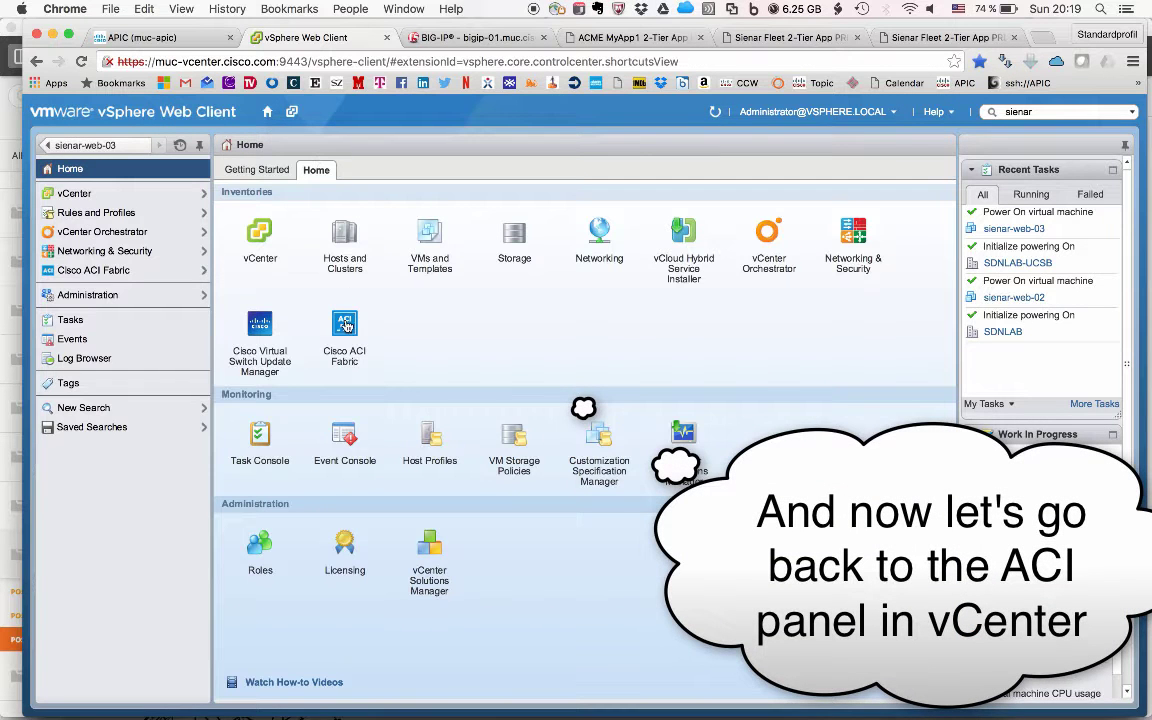
click(345, 325)
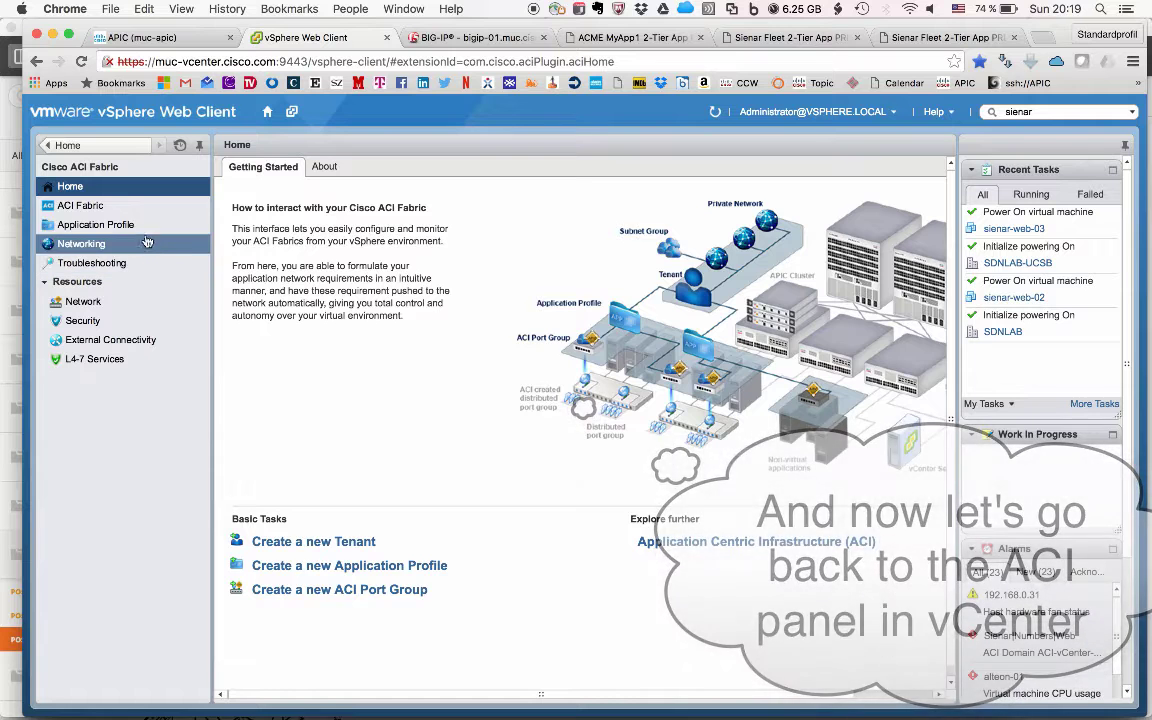
click(140, 225)
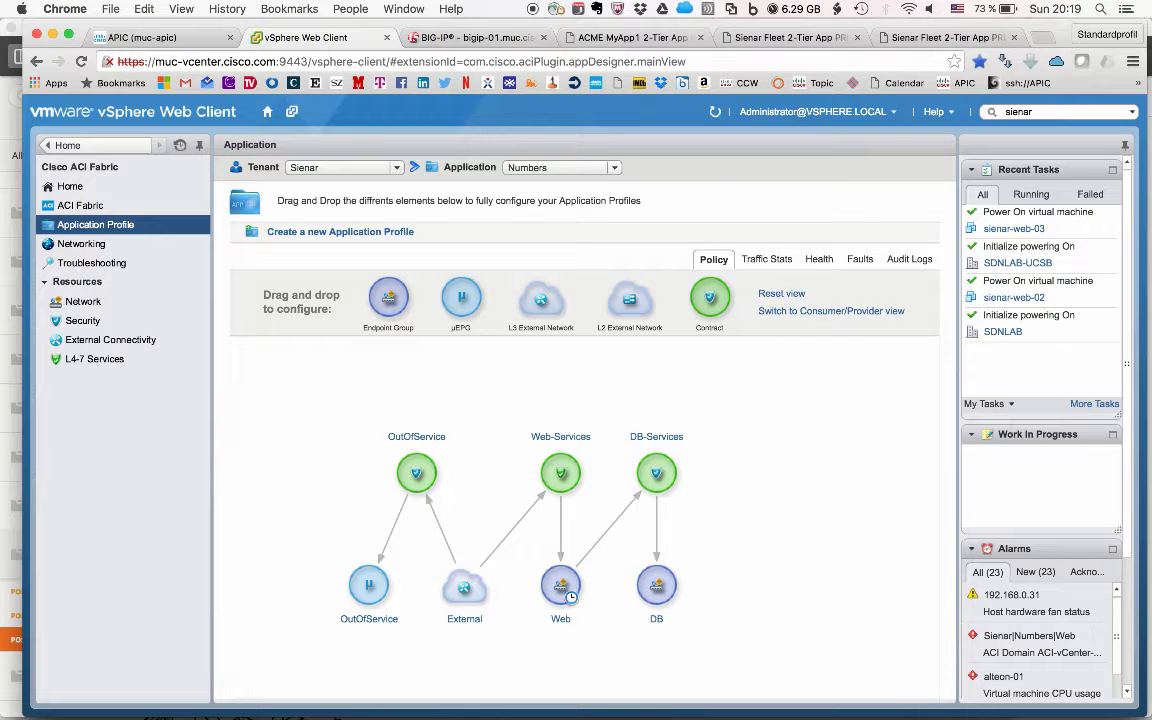
right_click(566, 596)
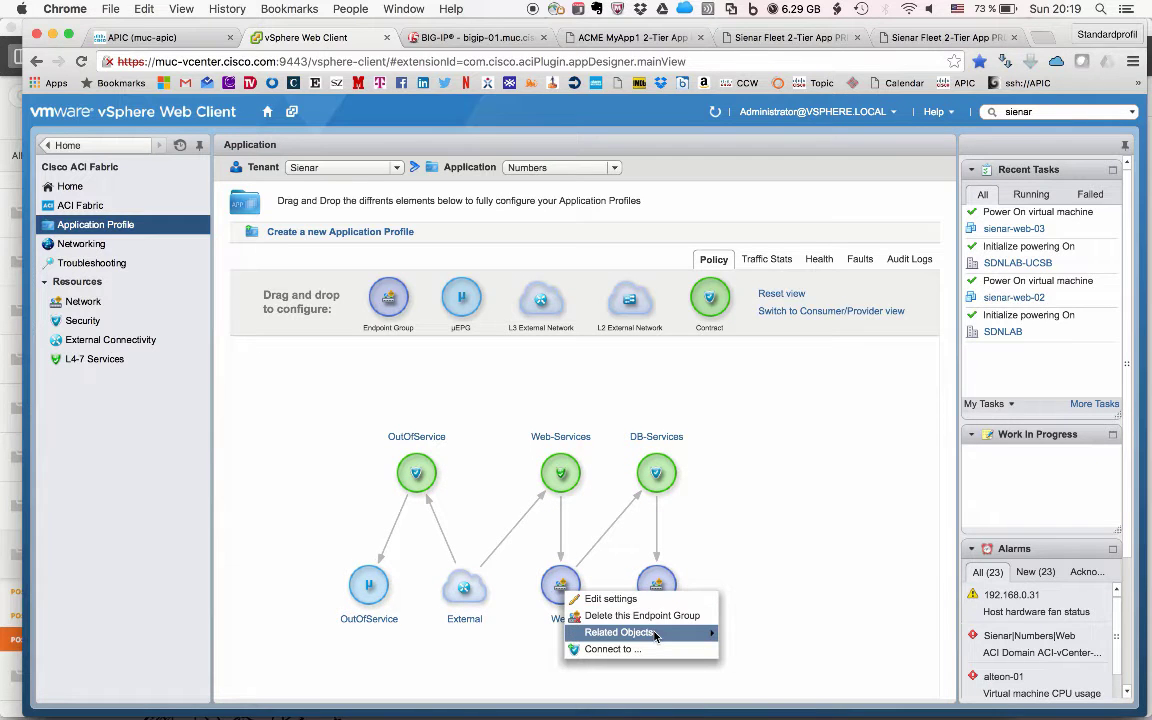
mouse_move(640, 633)
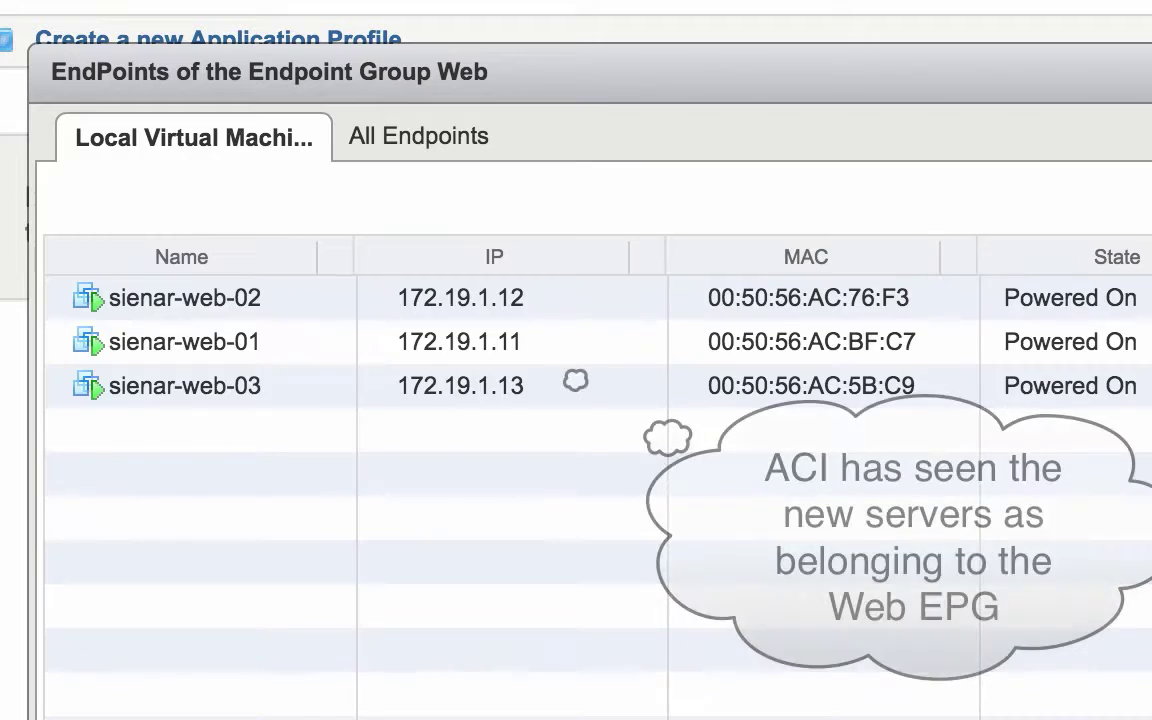
click(522, 297)
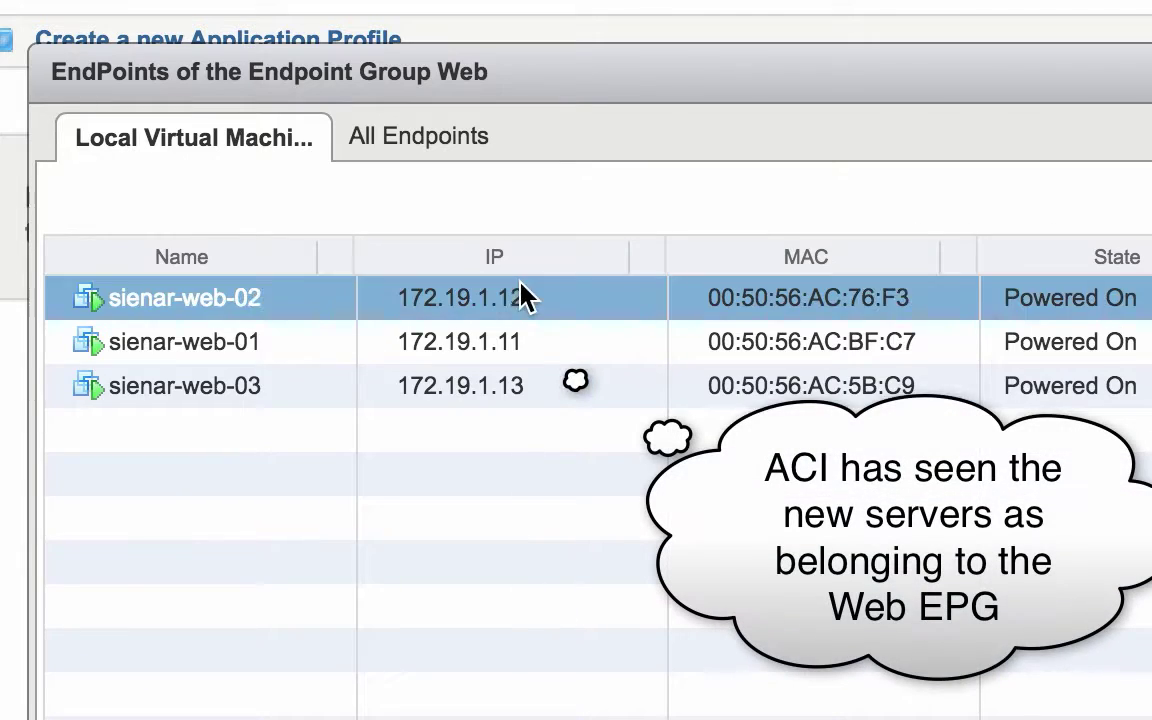
click(535, 388)
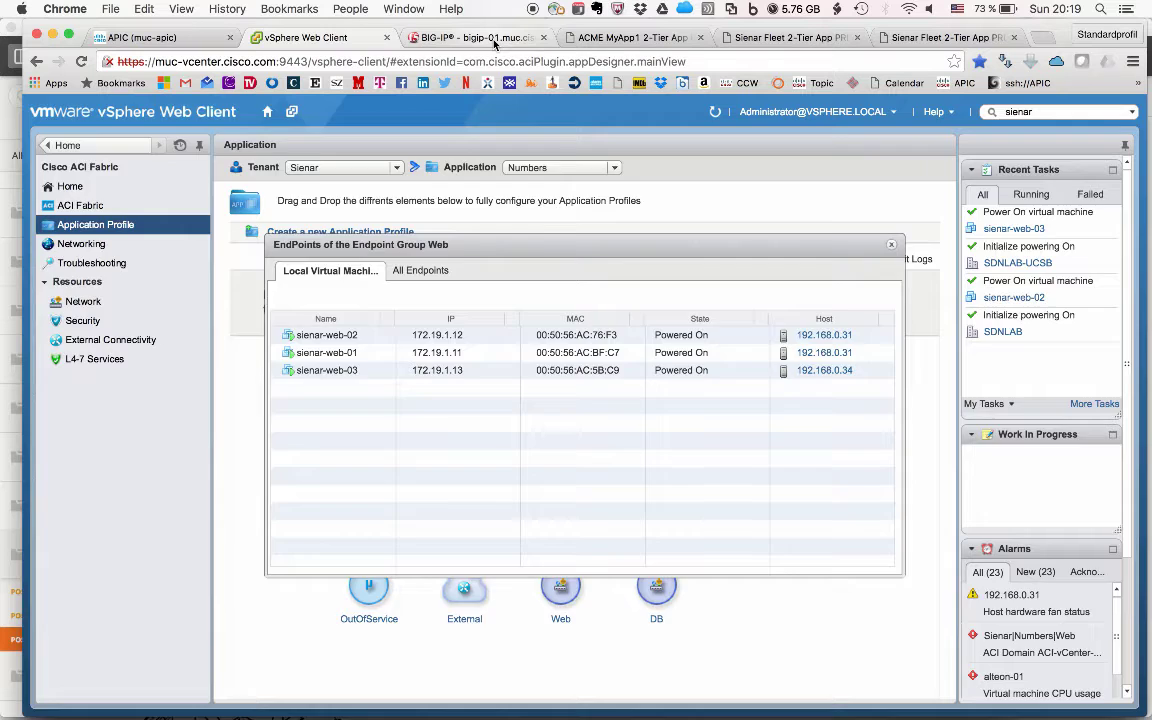
- Switch to the BIG-IP page and refresh the Local Traffic node list to check for the new web servers
click(494, 40)
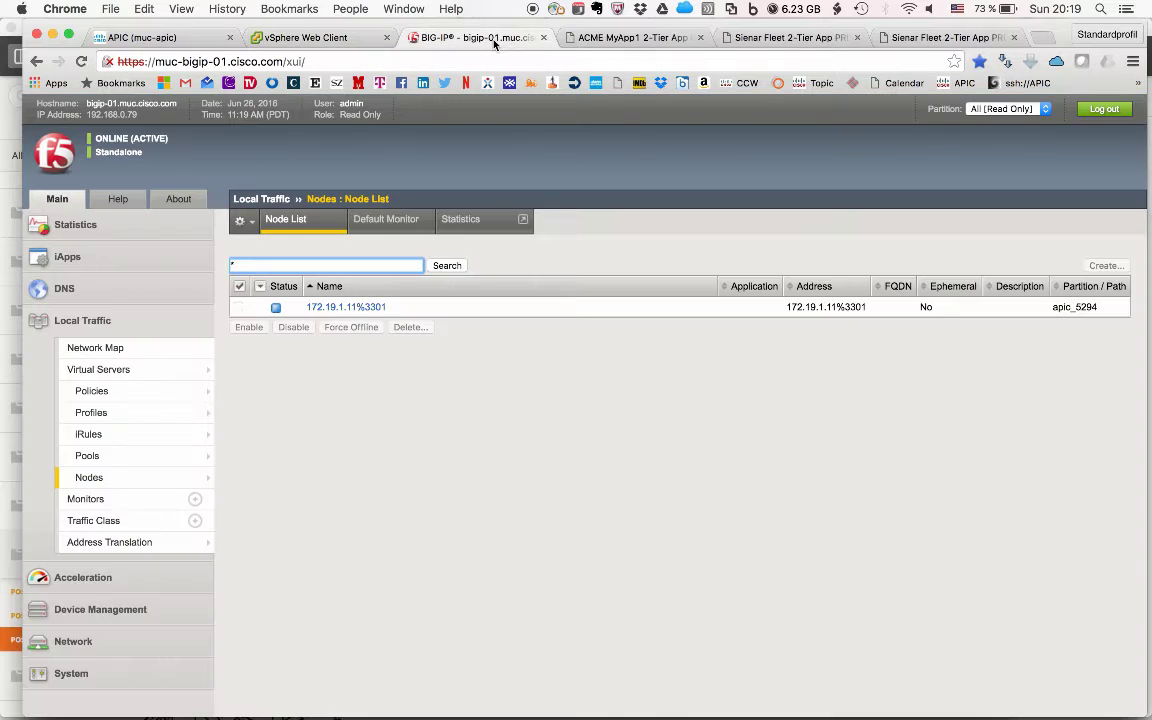
click(290, 225)
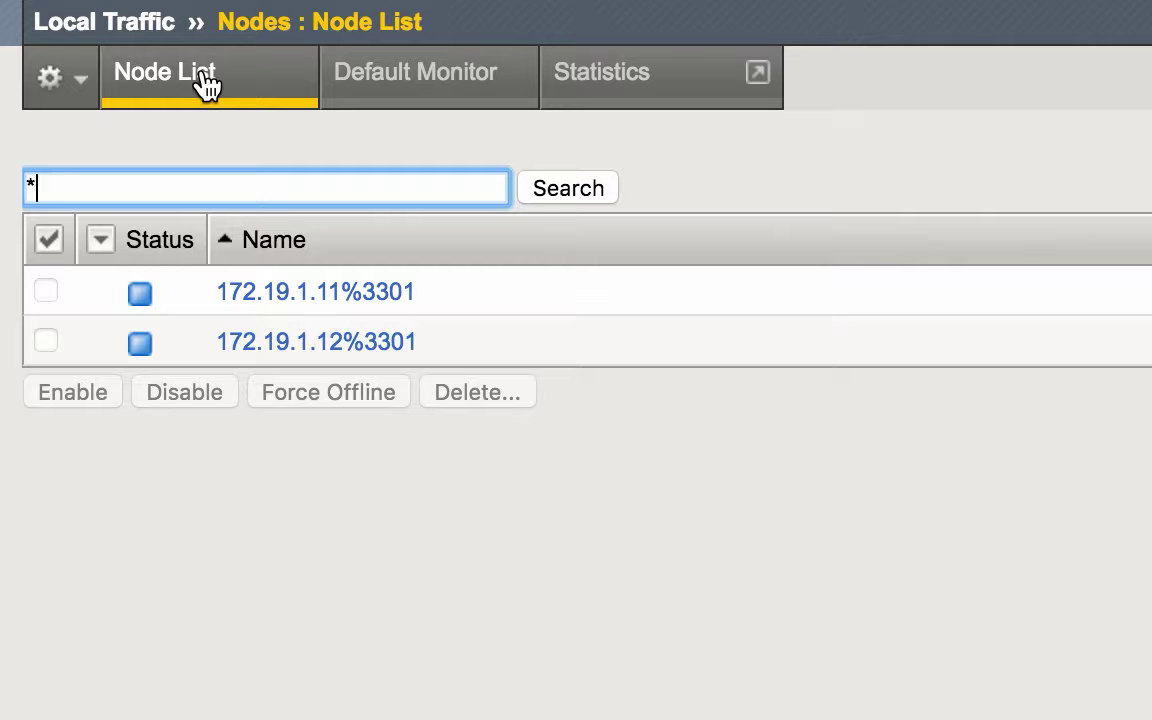
click(205, 85)
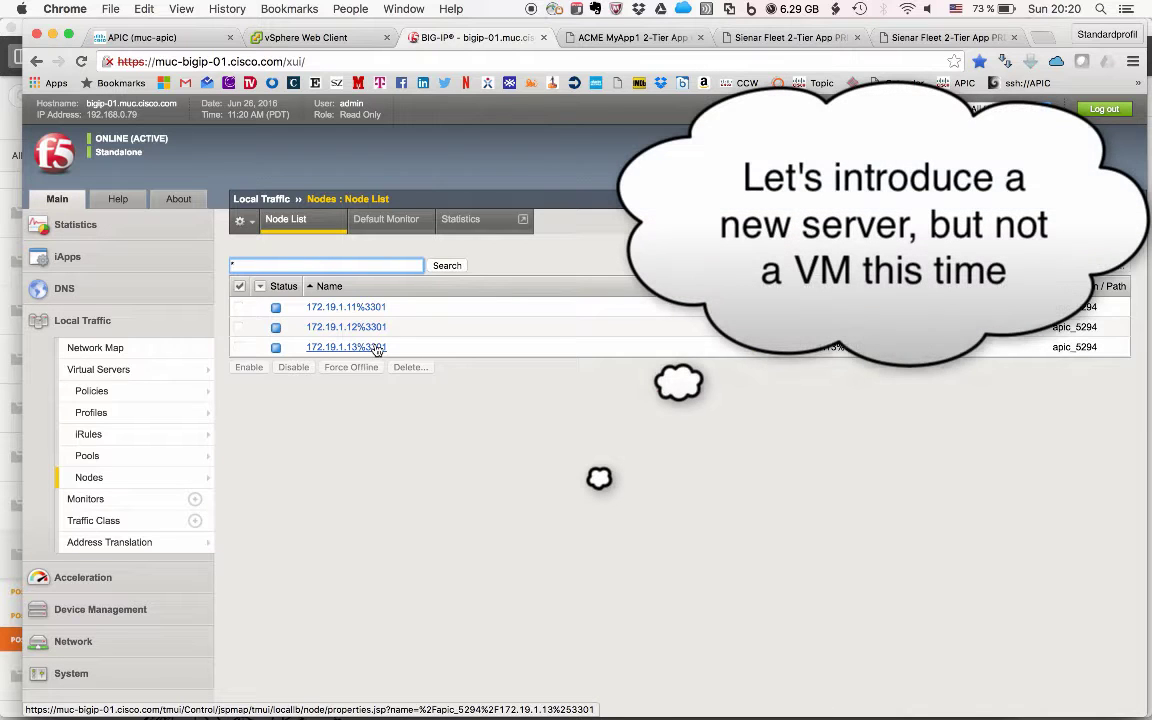
- Switch to the docker-01 session in Terminal and list the Docker networks with docker network ls
key(super+Tab)
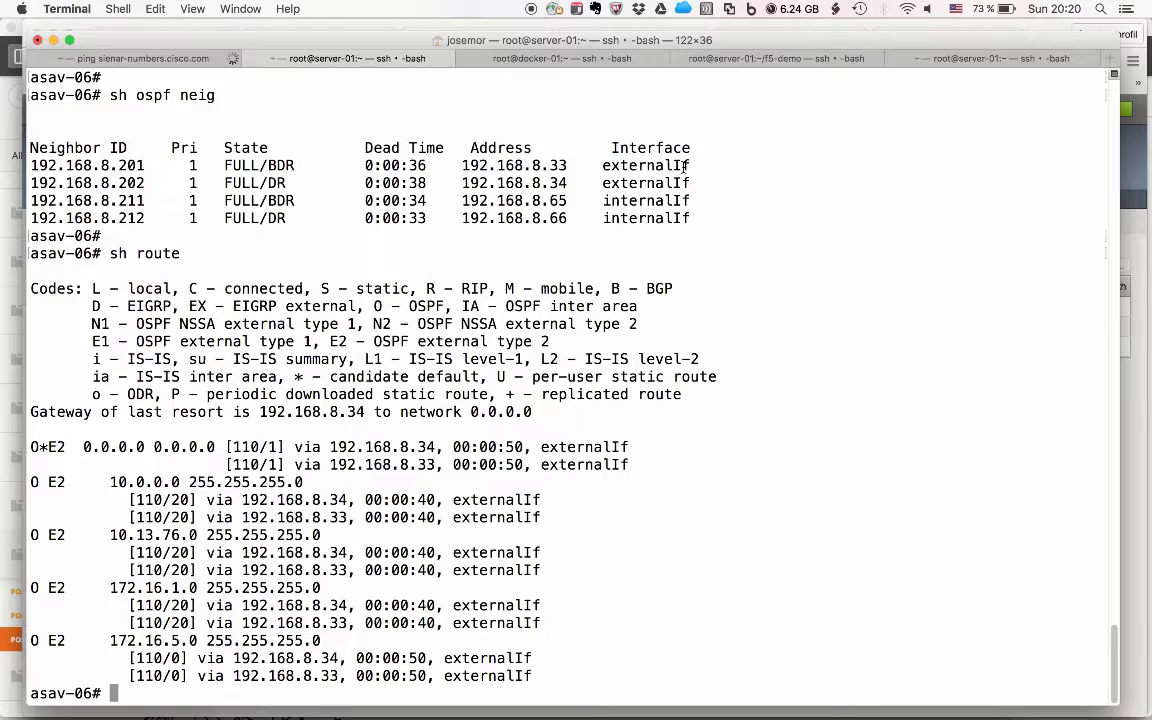
click(767, 60)
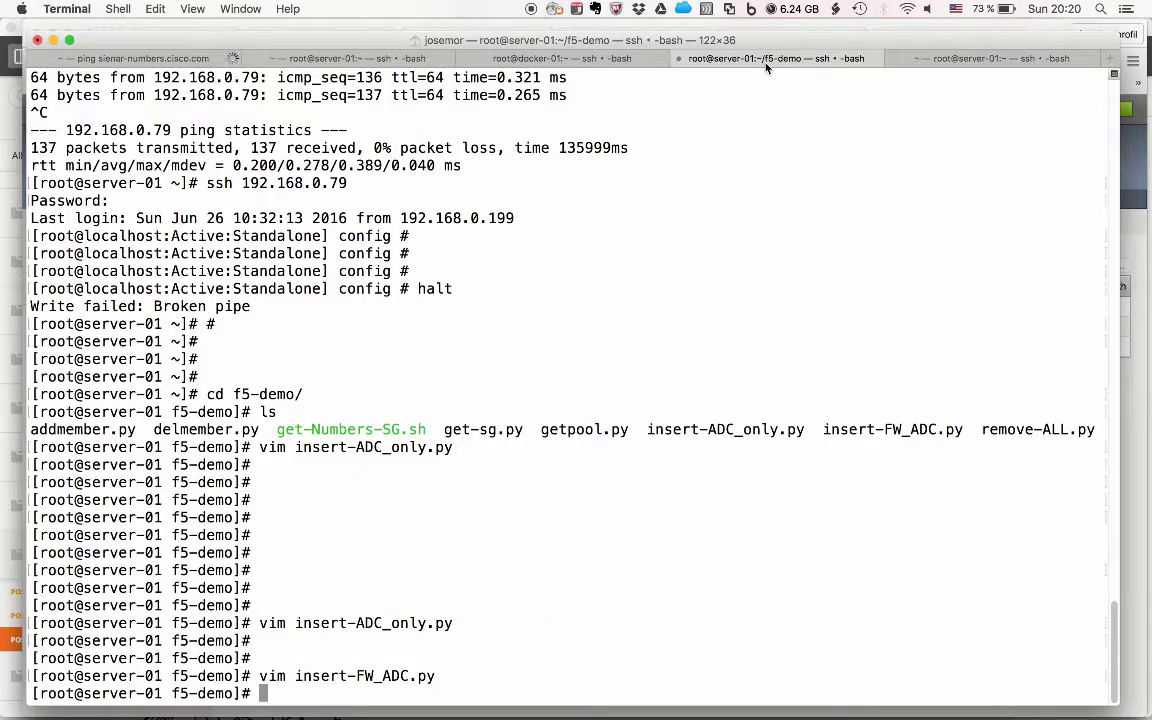
click(633, 57)
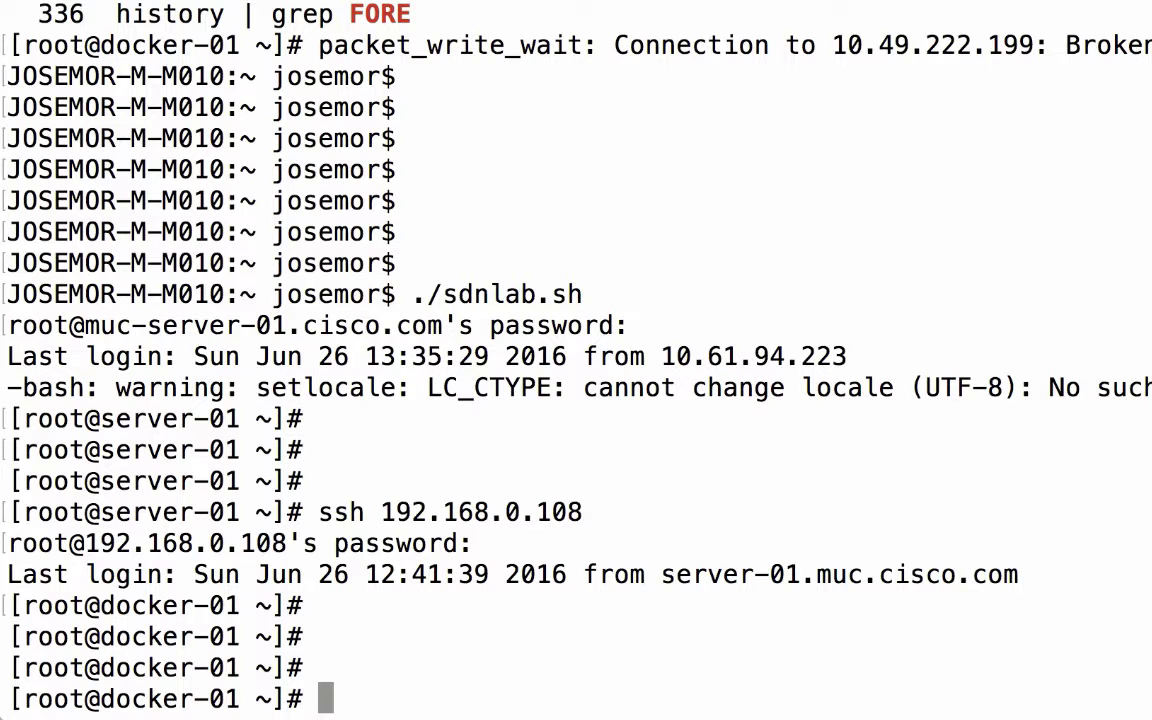
key(Return)
key(Return)
key(Return)
key(Return)
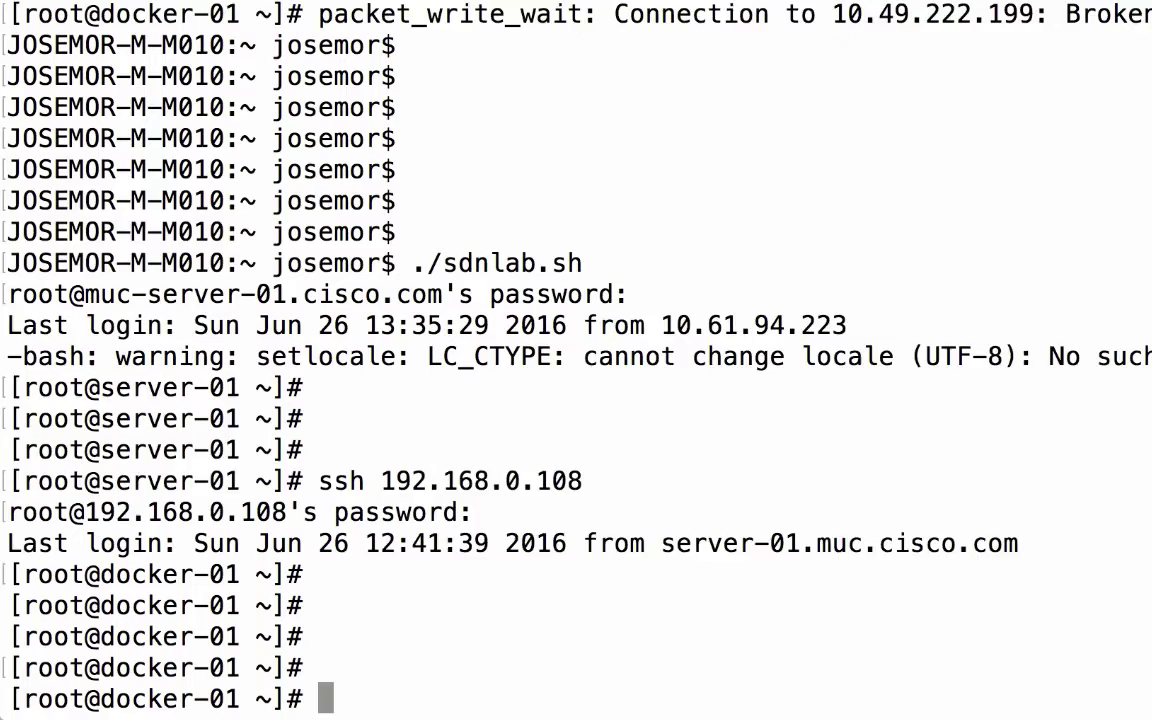
text(docker netw)
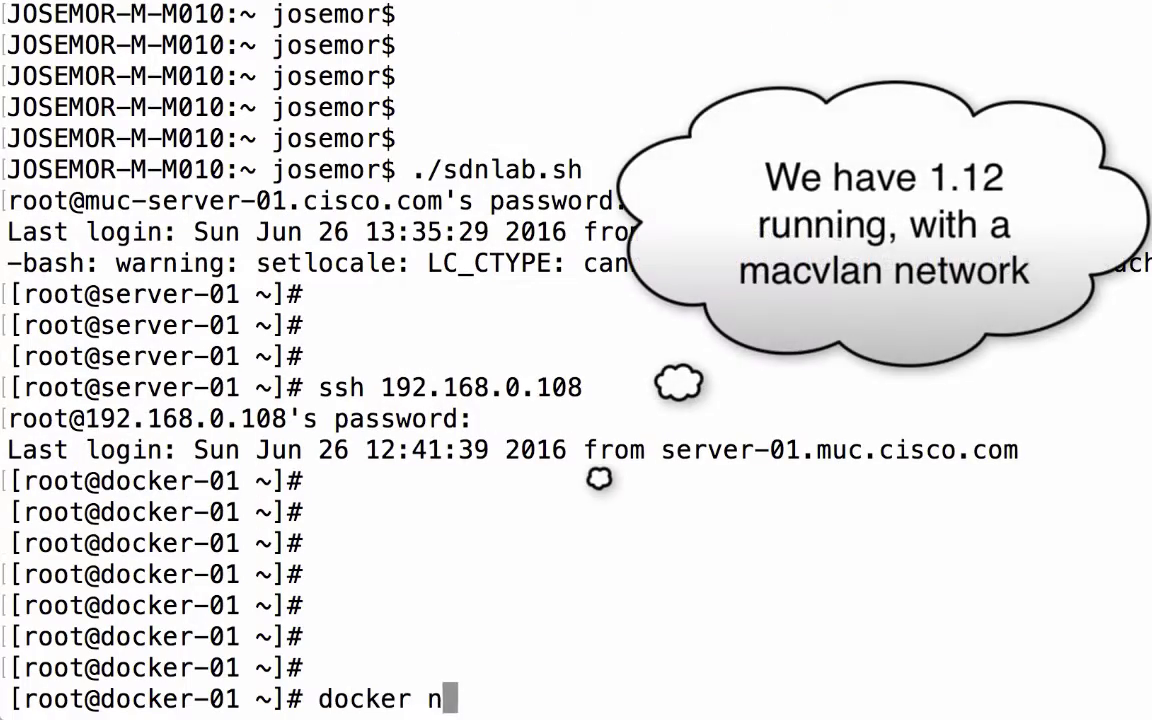
text(ork ls)
key(Return)
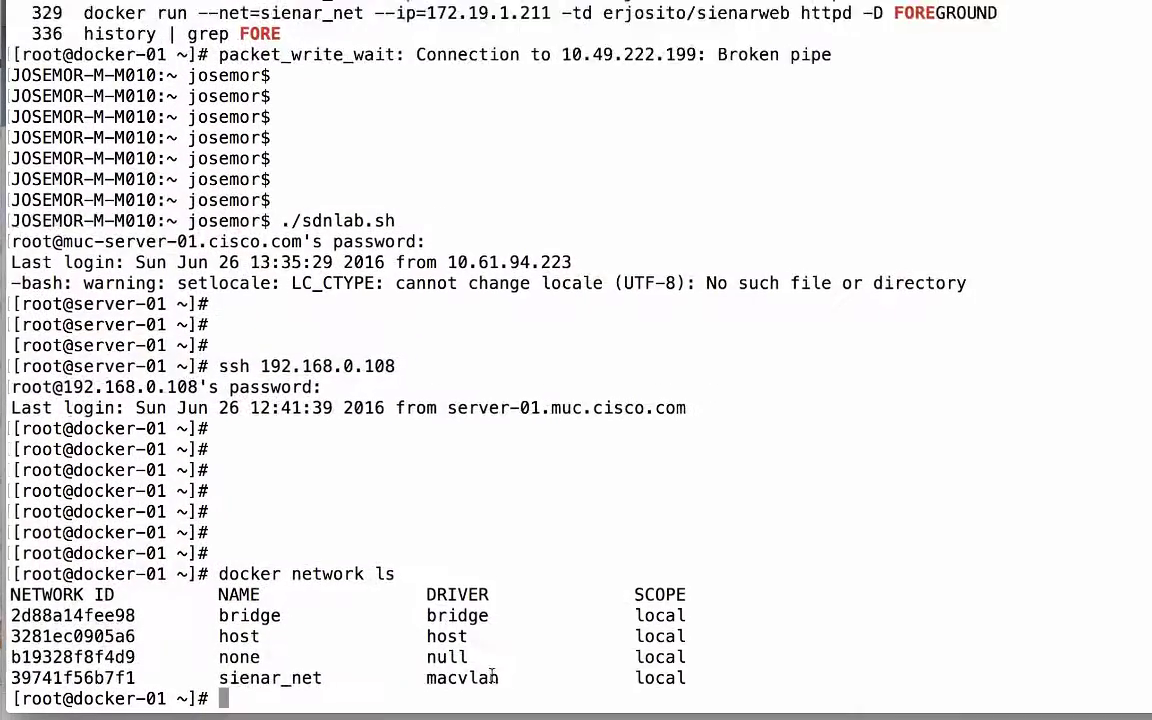
- Start a detached erjosito/sienarweb container on sienar_net with IP 172.19.1.211, running httpd -D FOREGROUND
key(Return)
key(Return)
key(Return)
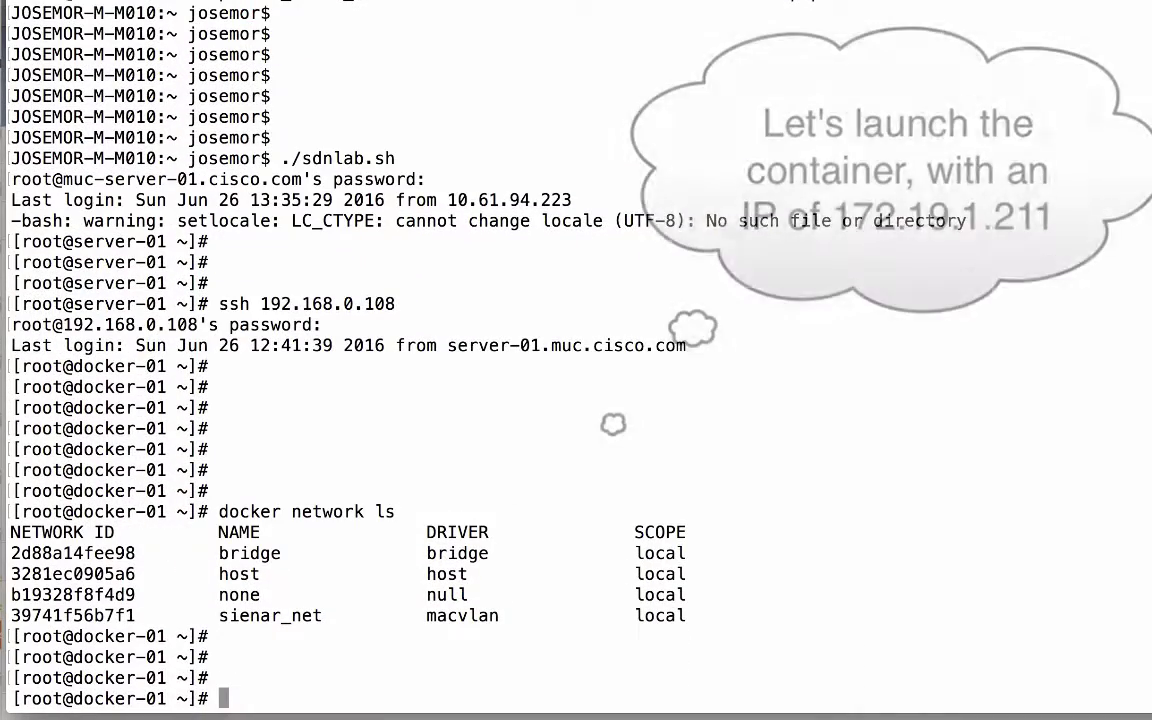
text(docker run --net=sienar_net --ip=172.19.1.211 -td erjosito/sienarweb httpd -D FOREGROUND)
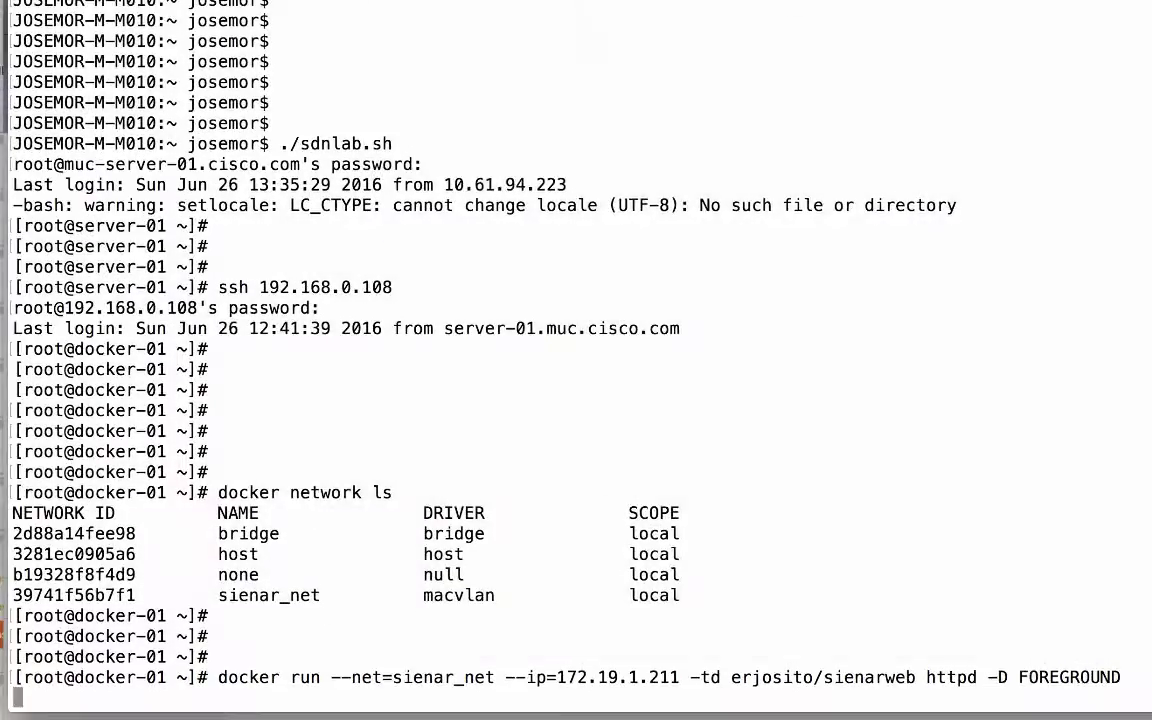
key(Return)
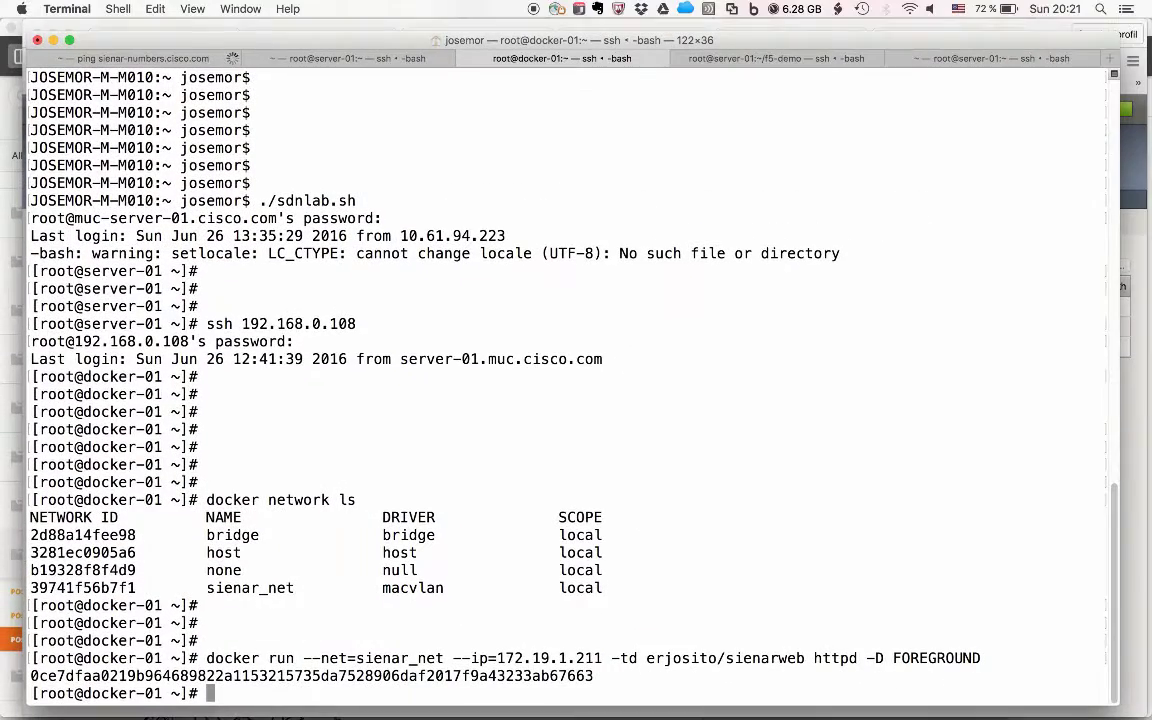
- Open sienar-numbers.cisco.com in a Safari private browsing window and disable the browser caches
key(super+Tab)
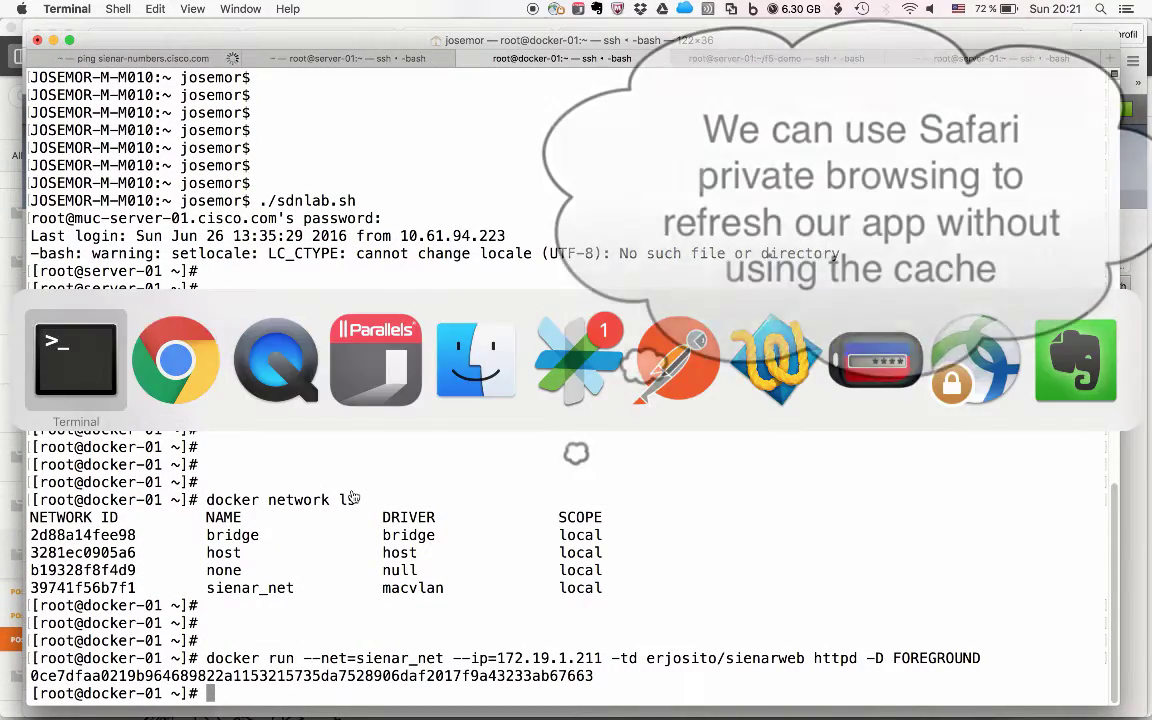
key(F4)
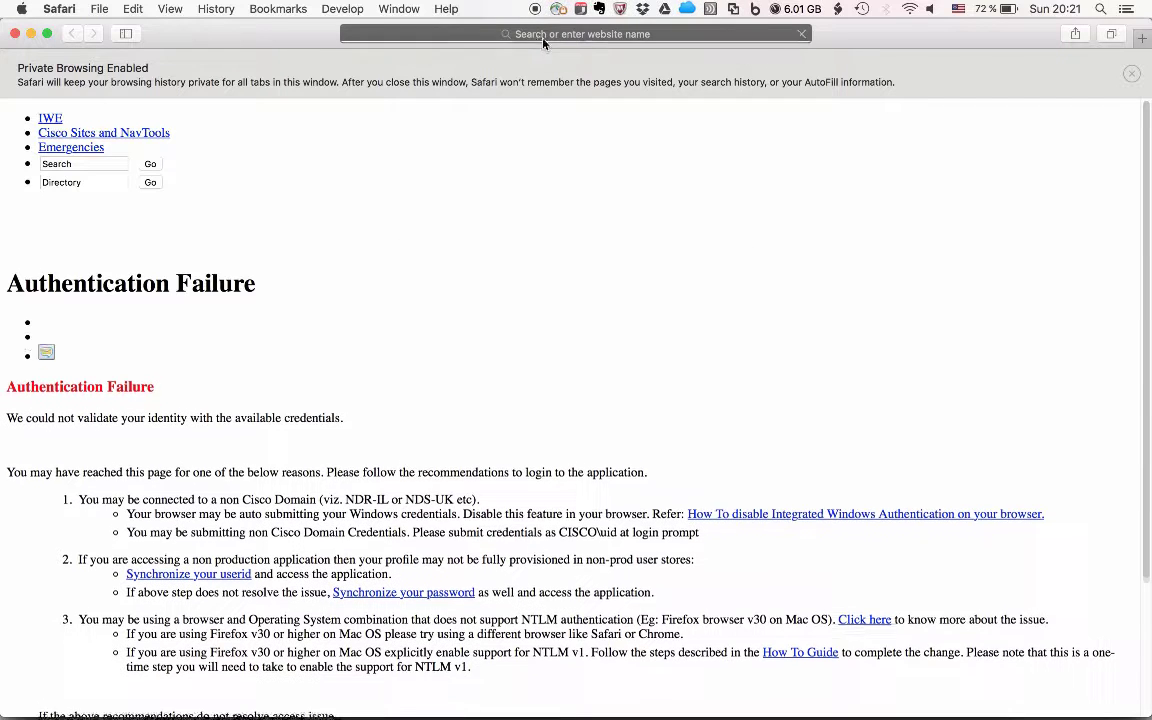
click(540, 34)
text(muc)
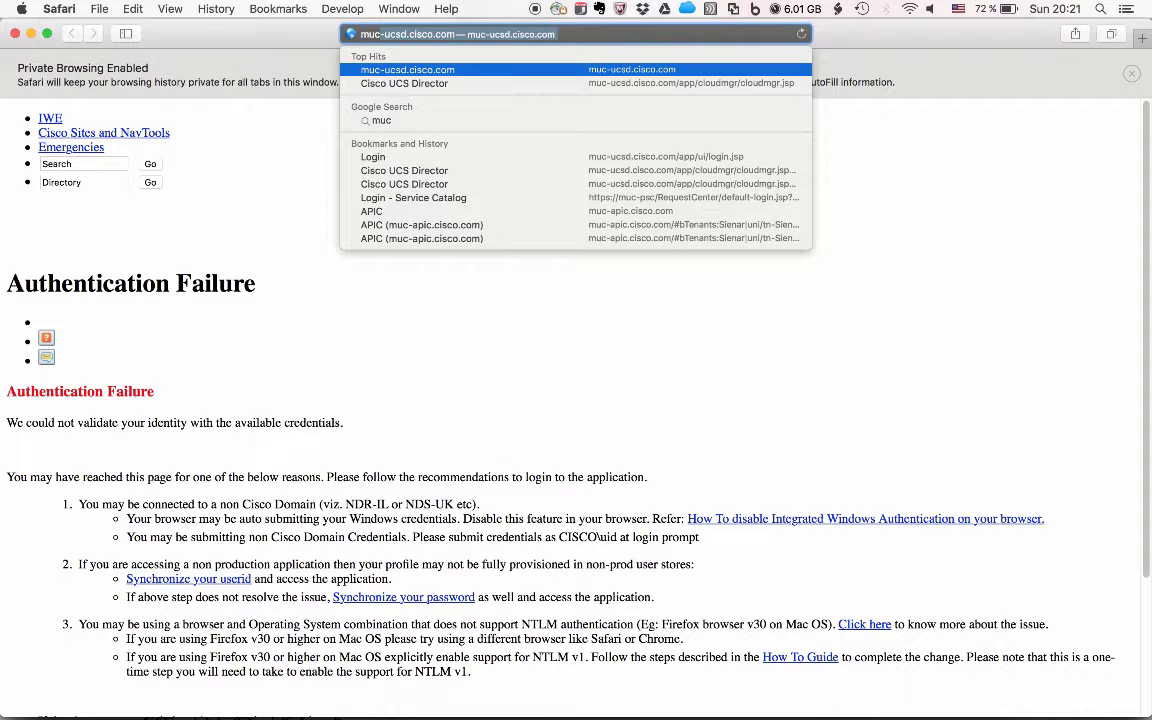
key(BackSpace)
key(BackSpace)
key(BackSpace)
key(BackSpace)
text(sienar-number)
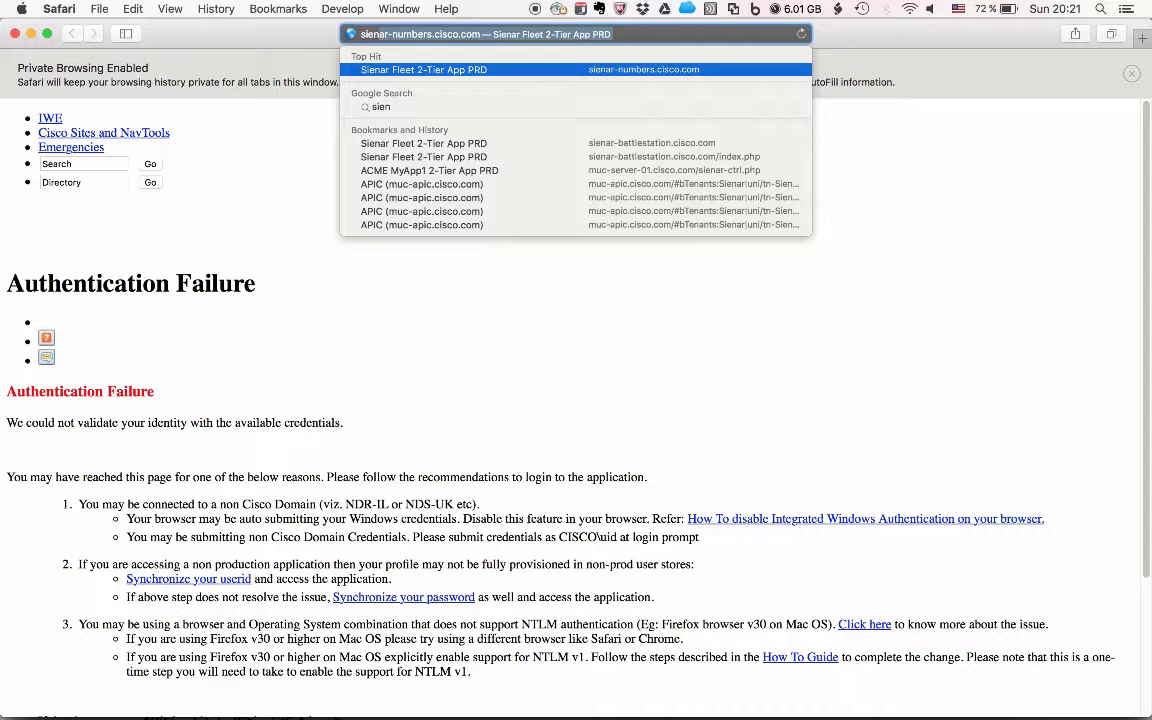
key(Return)
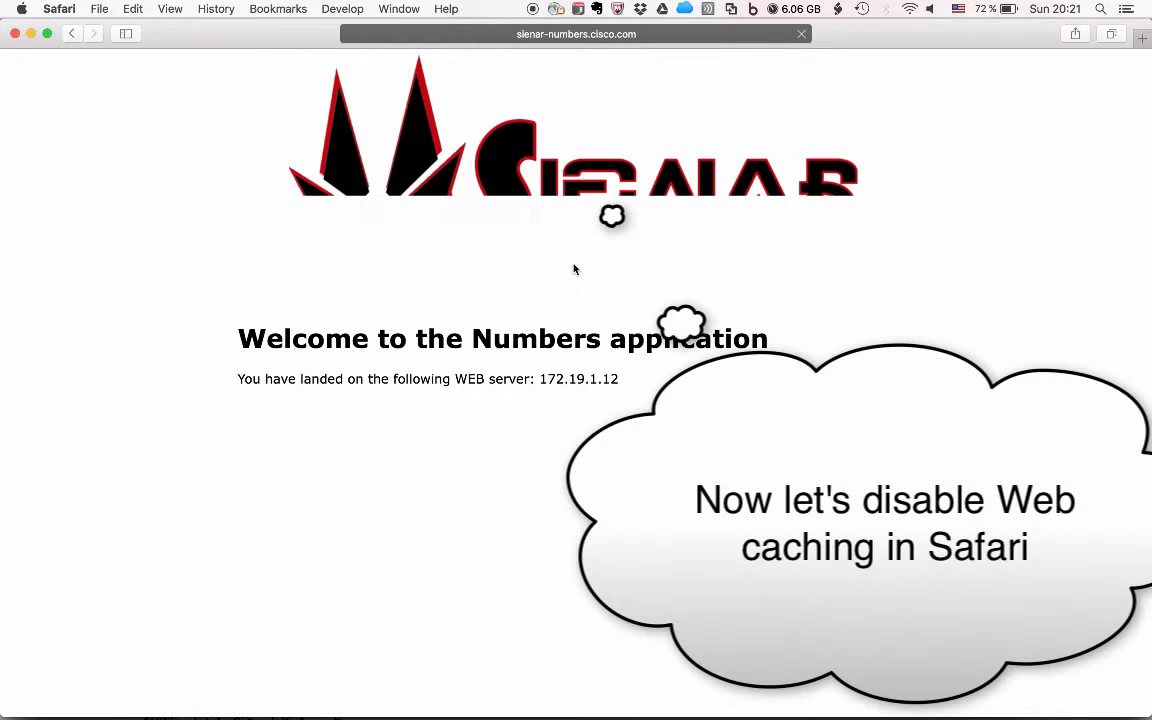
click(341, 9)
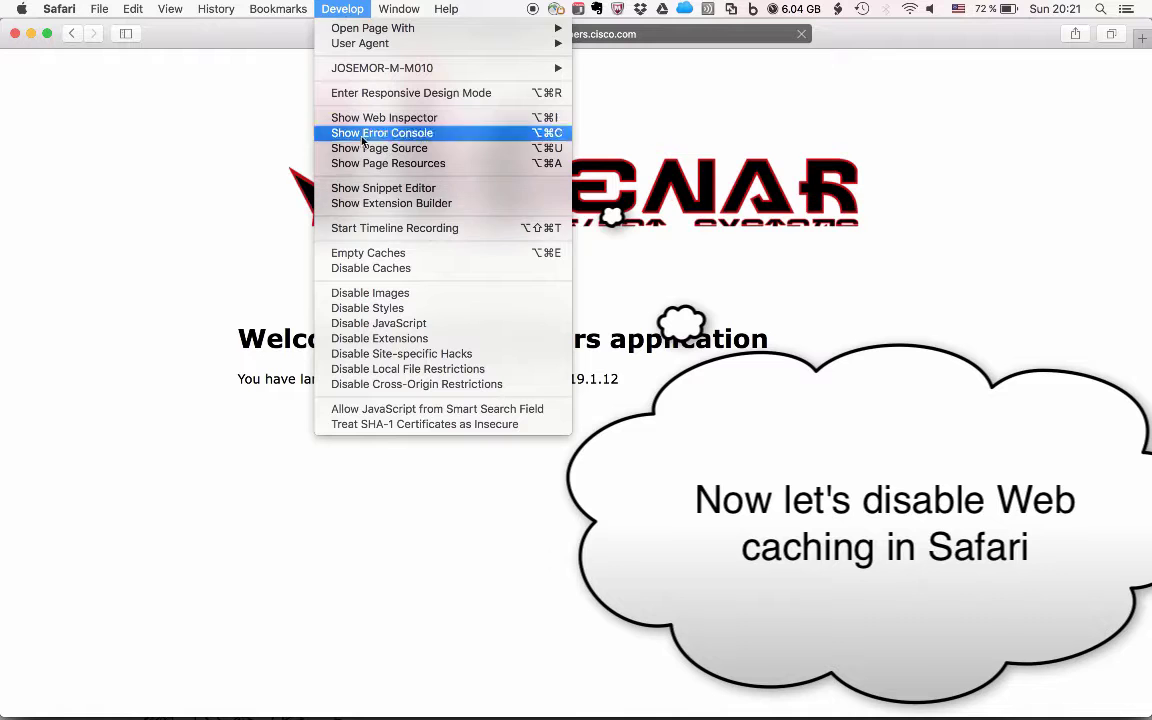
click(385, 269)
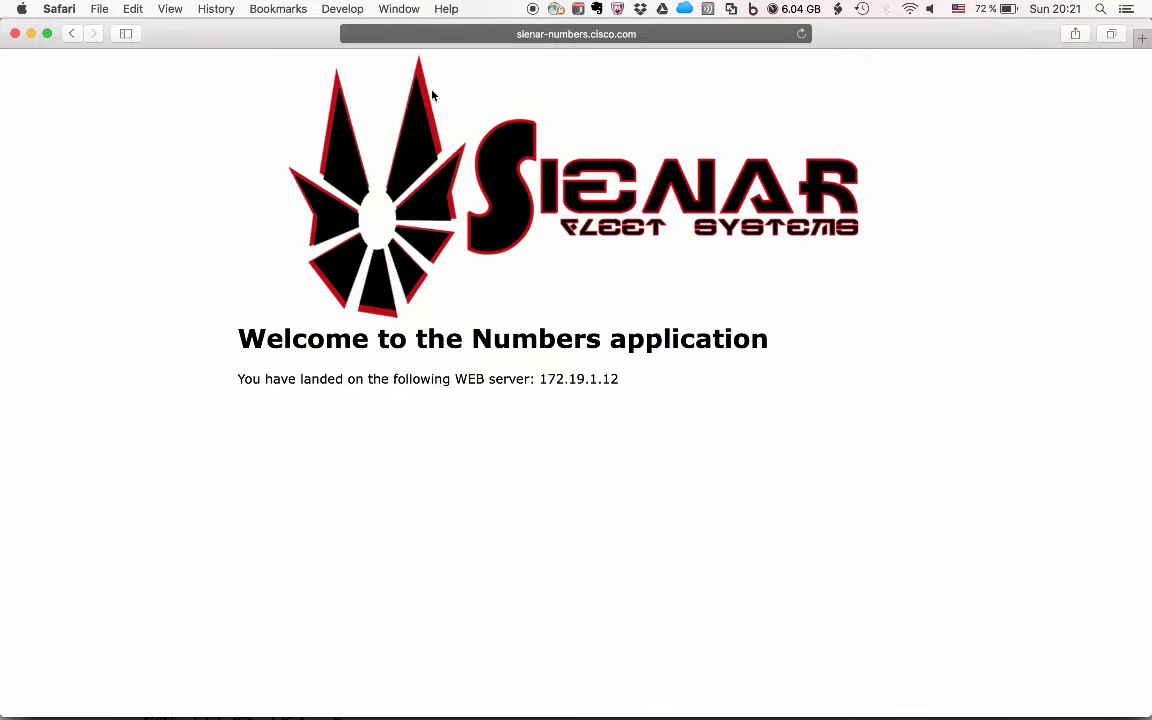
- Switch to Chrome to list all endpoints of the Web endpoint group in the vSphere Web Client, and refresh the BIG-IP node list
key(super+Tab)
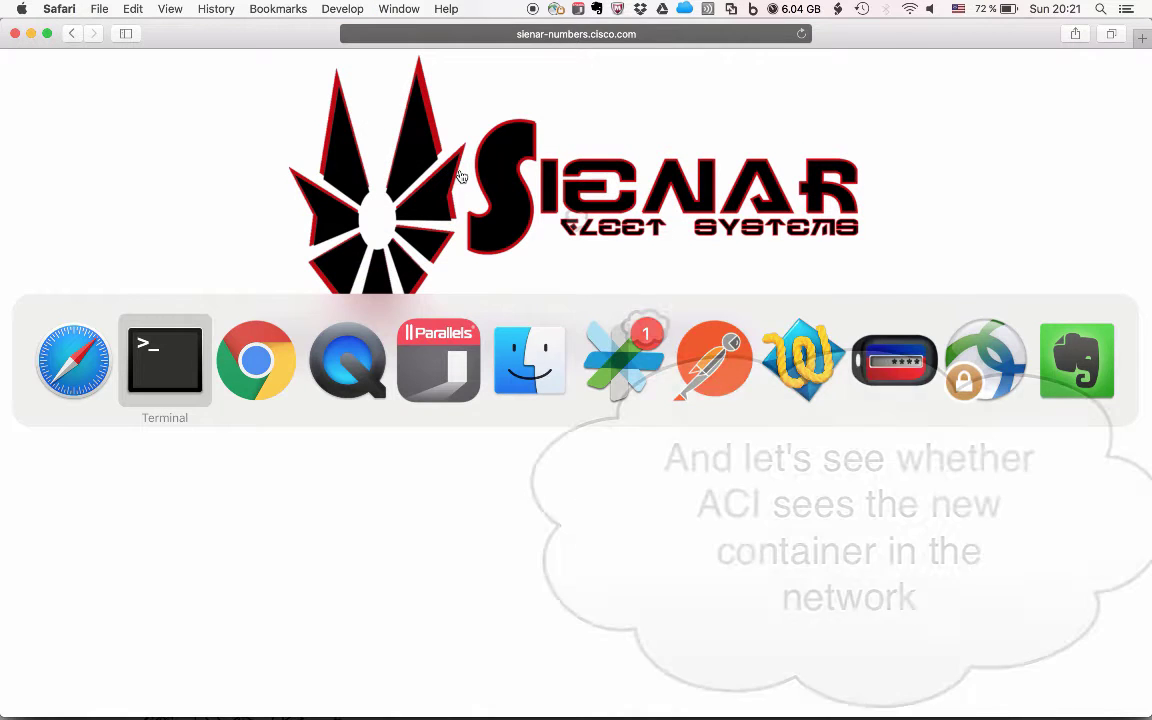
key(super+Tab)
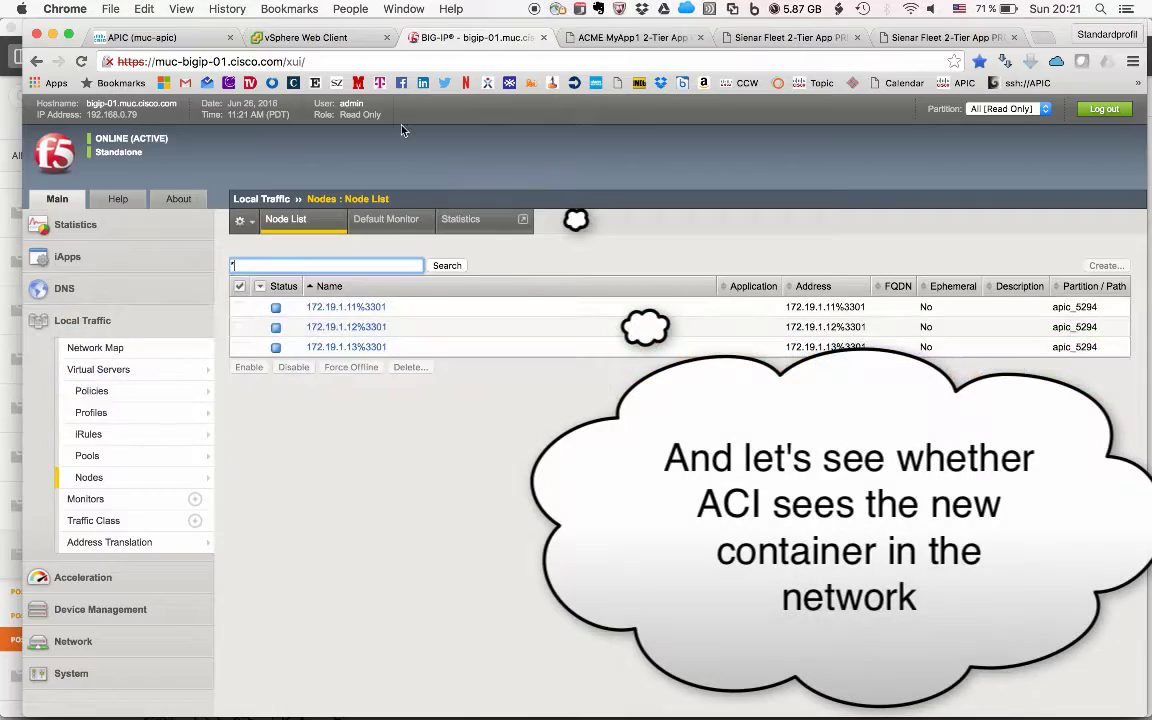
click(280, 38)
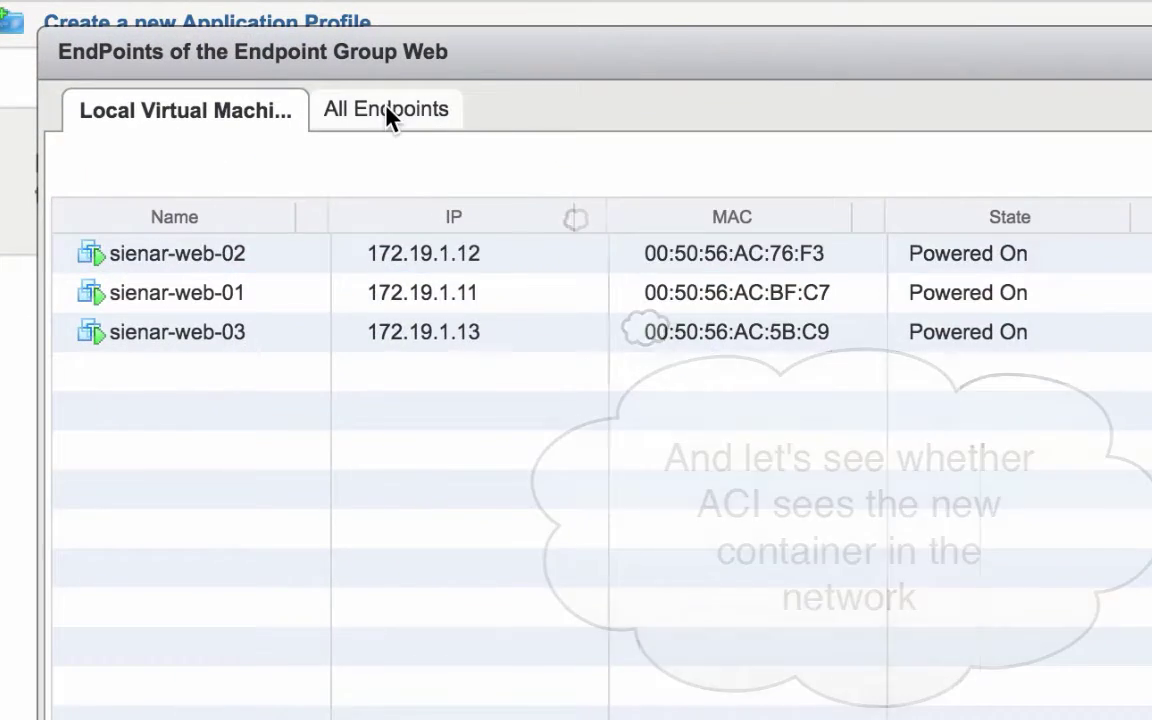
click(425, 272)
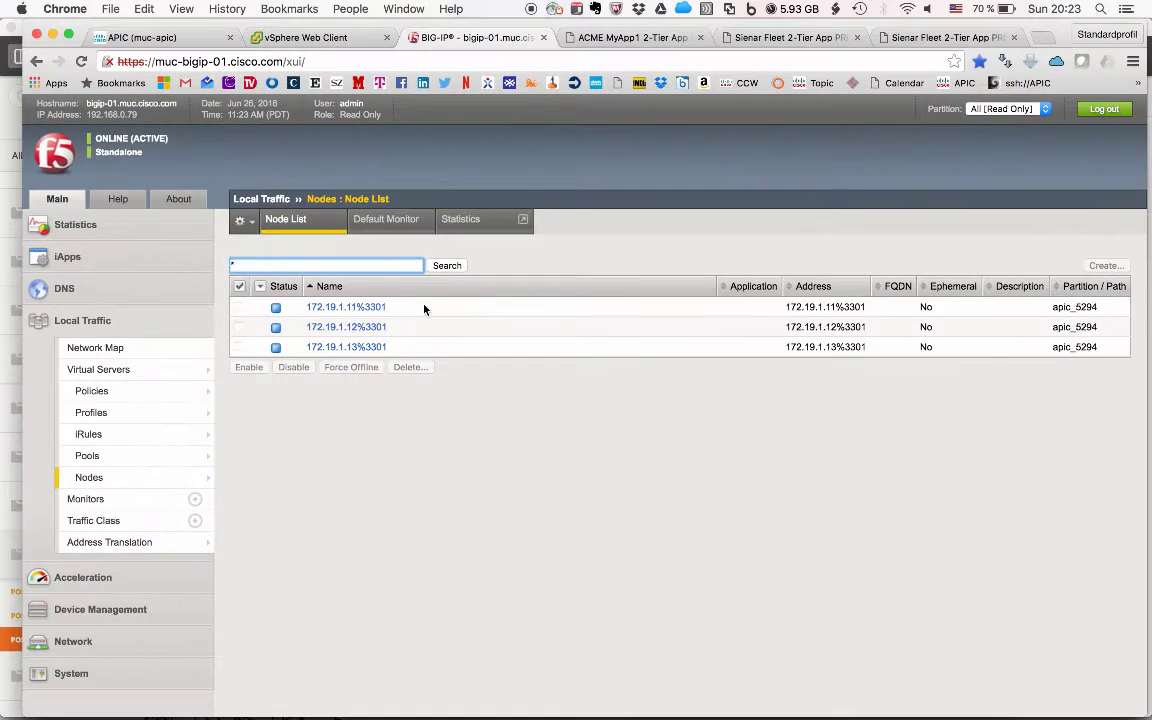
click(292, 220)
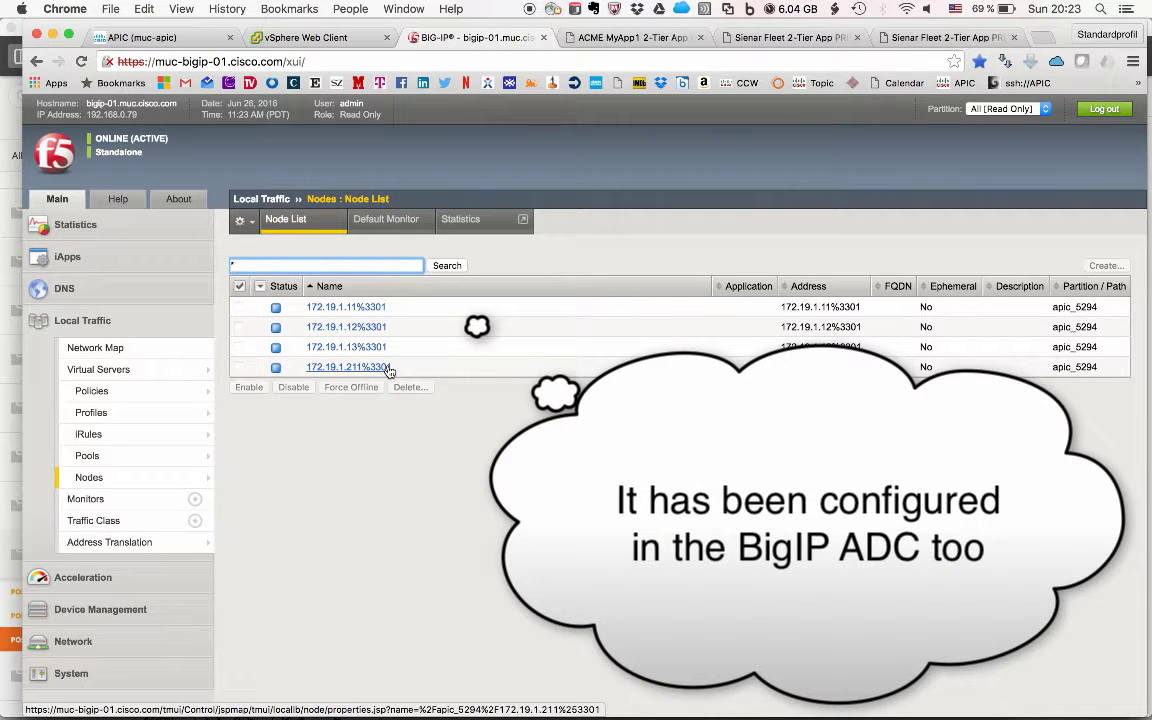
- Switch to Safari and reload the sienar-numbers.cisco.com page to check which web server answers
key(super+Tab)
key(super+Tab)
key(super+Tab)
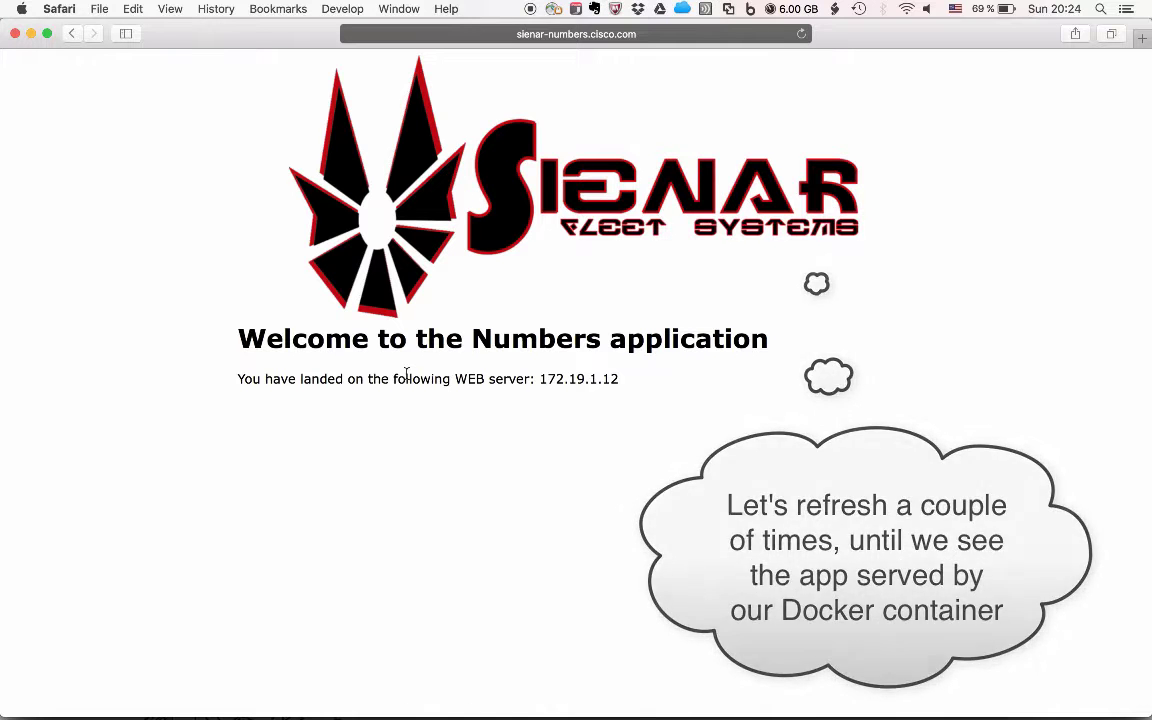
key(super+r)
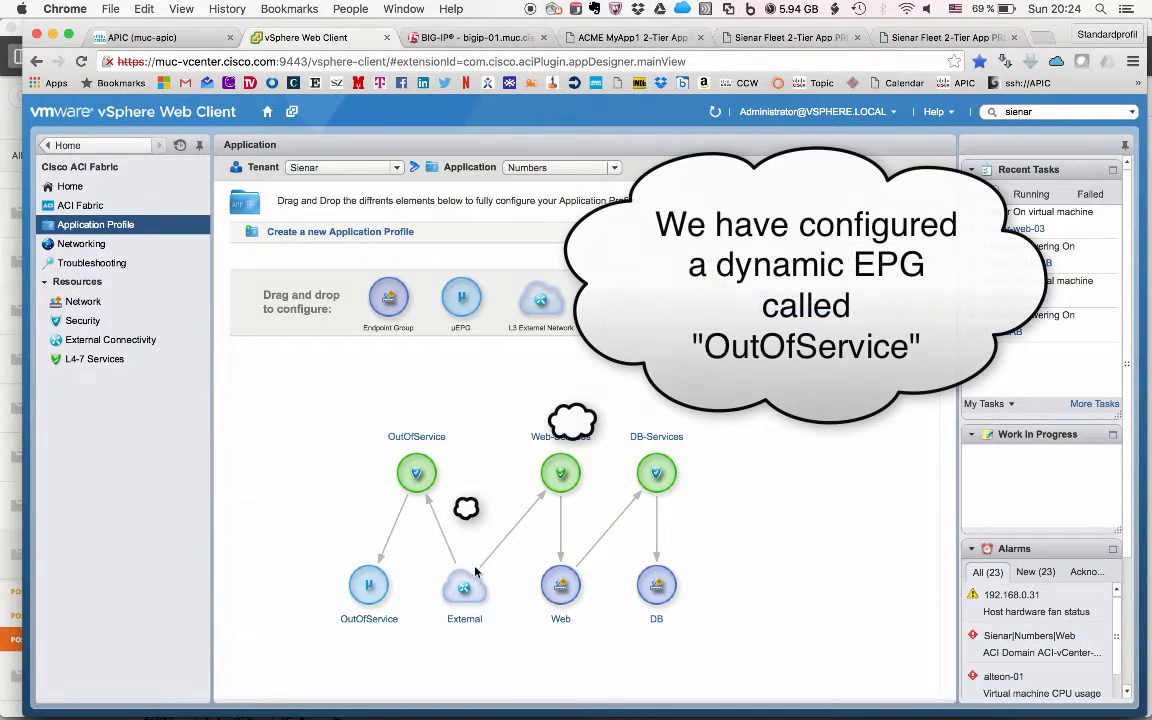
- Examine the micro-segmentation settings of the OutOfService endpoint group in the Numbers application, leaving them unedited
click(369, 590)
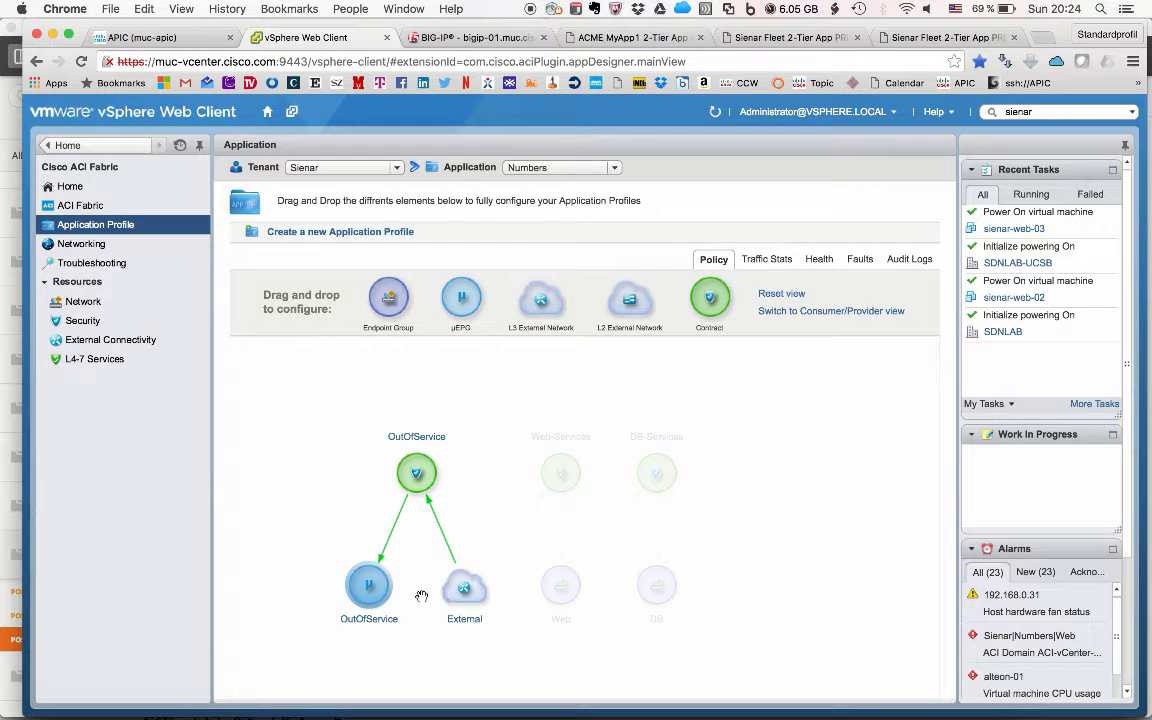
right_click(381, 599)
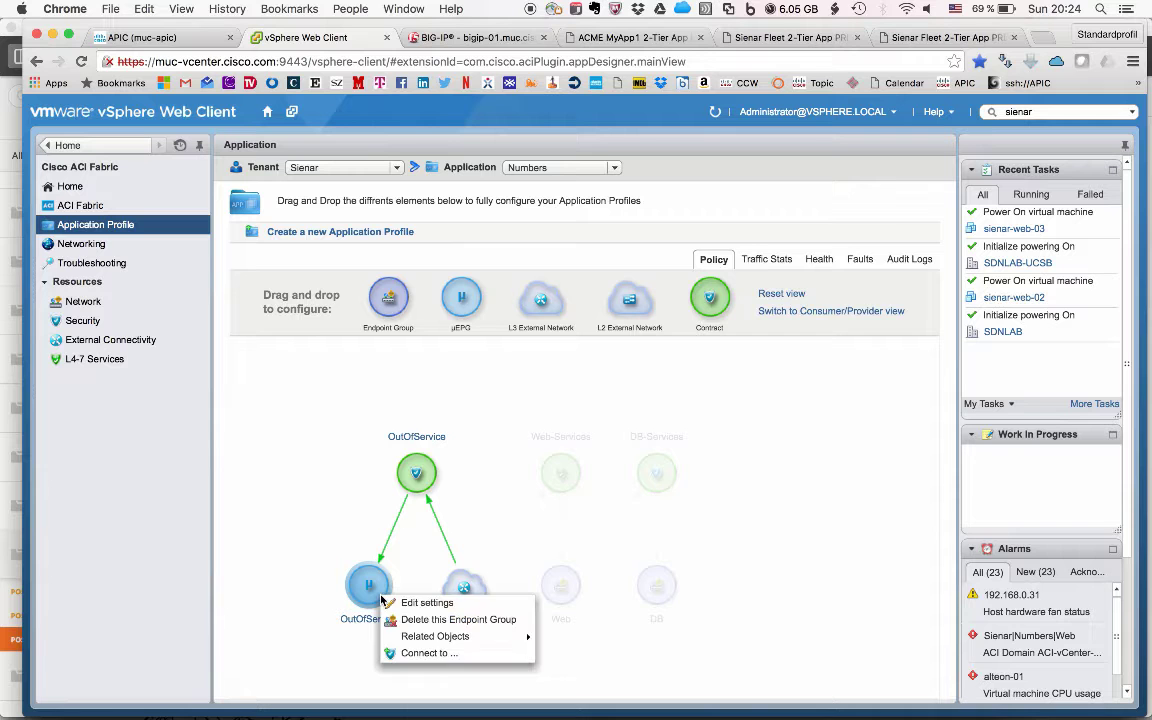
click(410, 599)
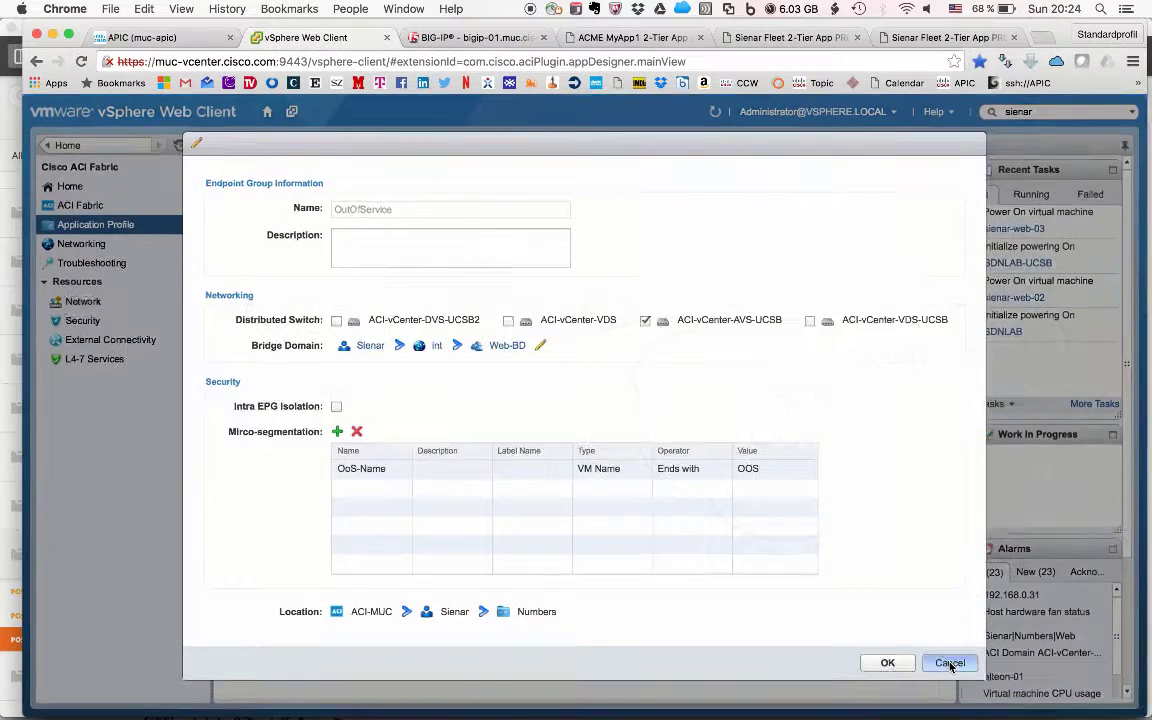
click(949, 663)
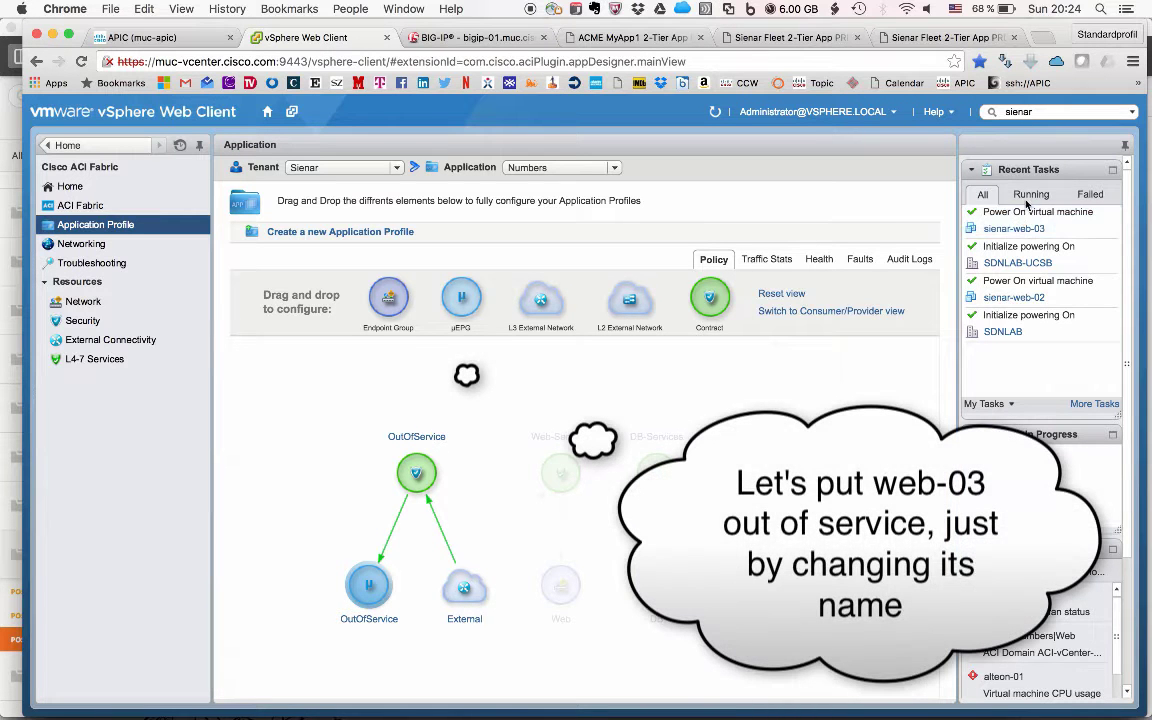
- Open the sienar-web-03 virtual machine from the recent tasks and rename it sienar-web-03-OOS
click(1014, 236)
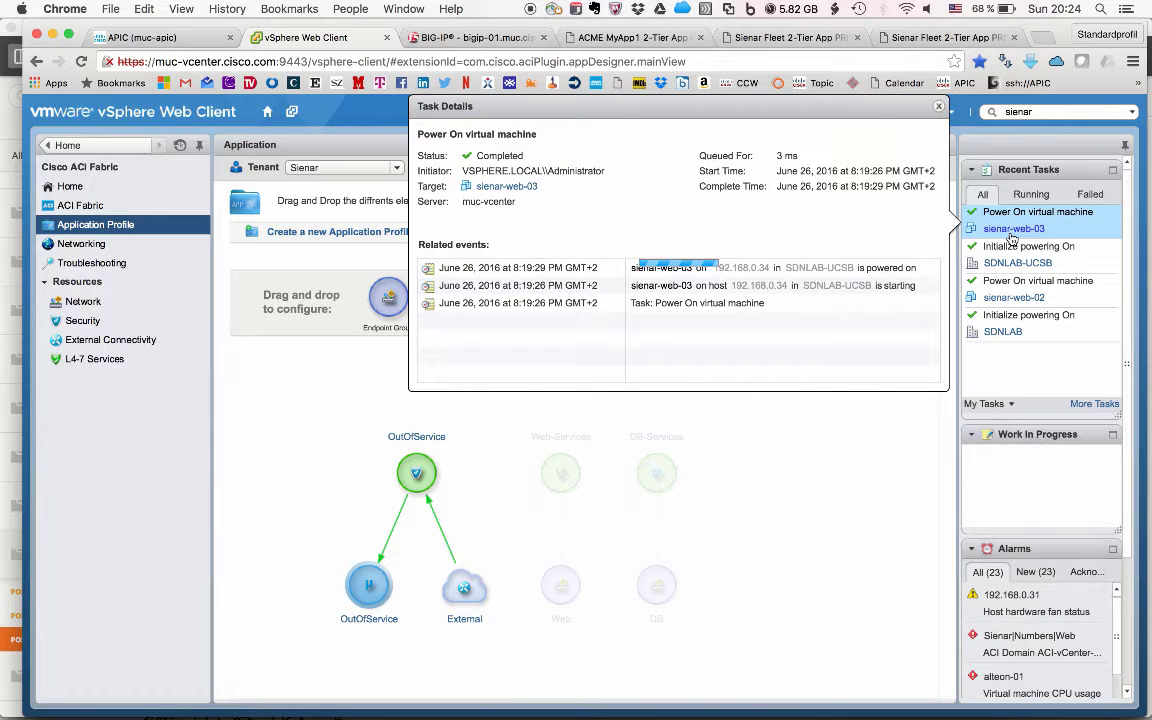
click(1011, 229)
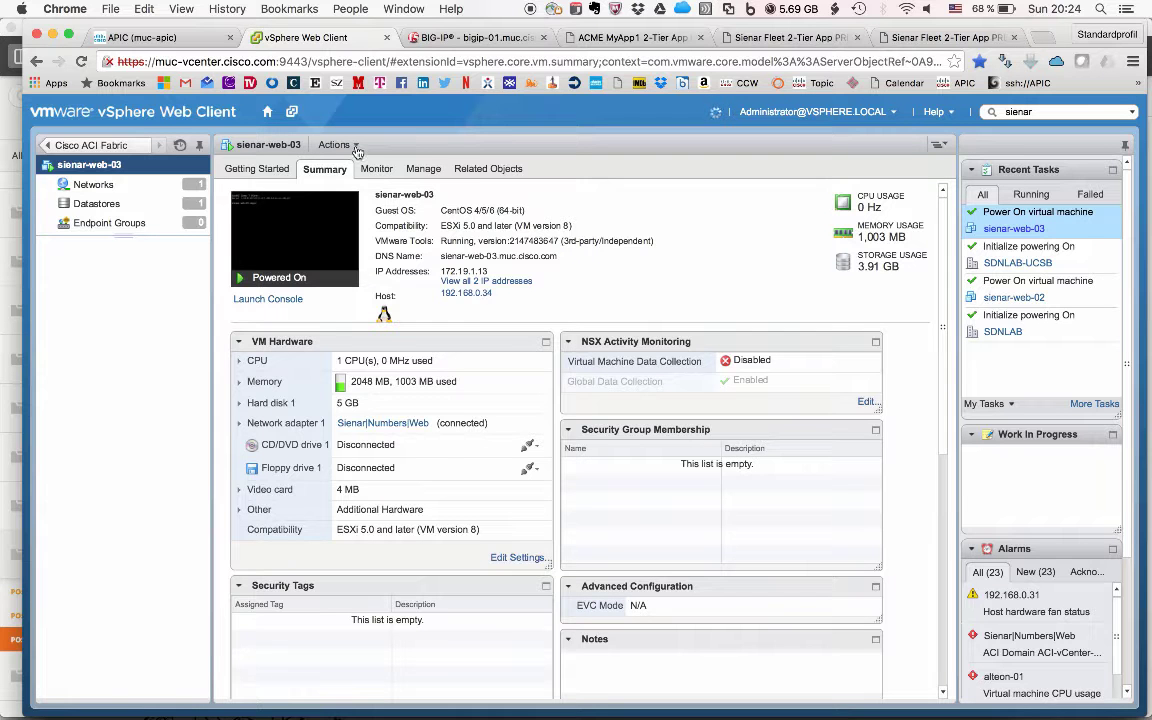
click(336, 146)
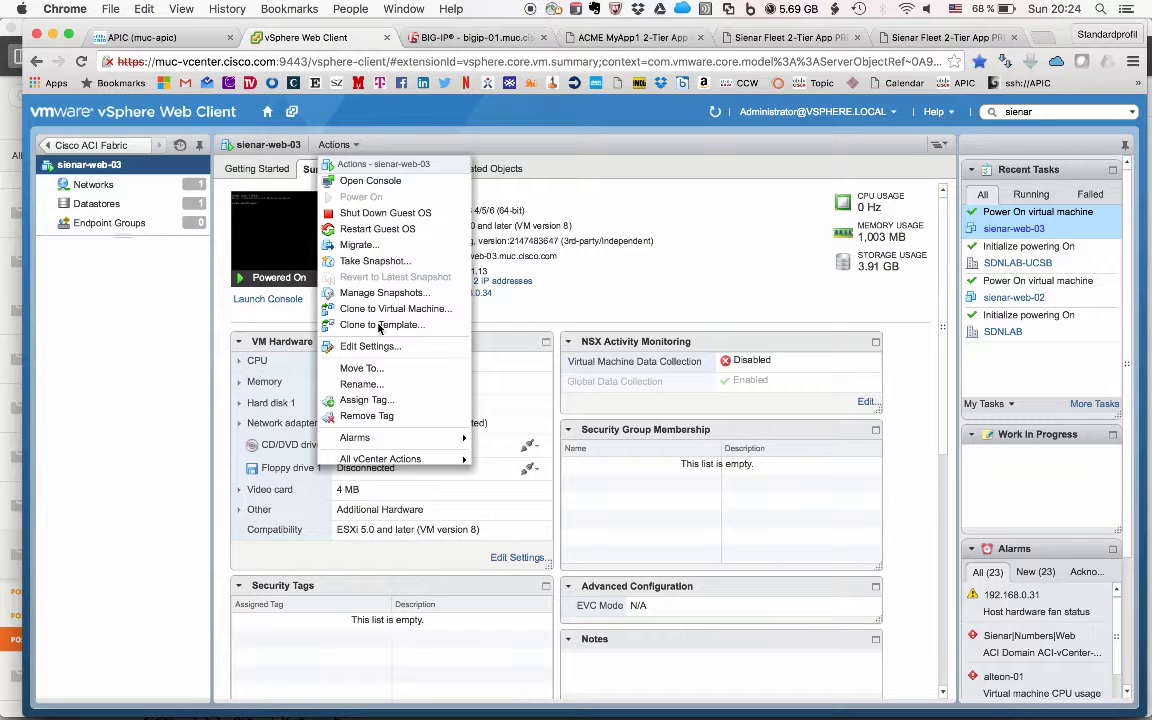
click(392, 399)
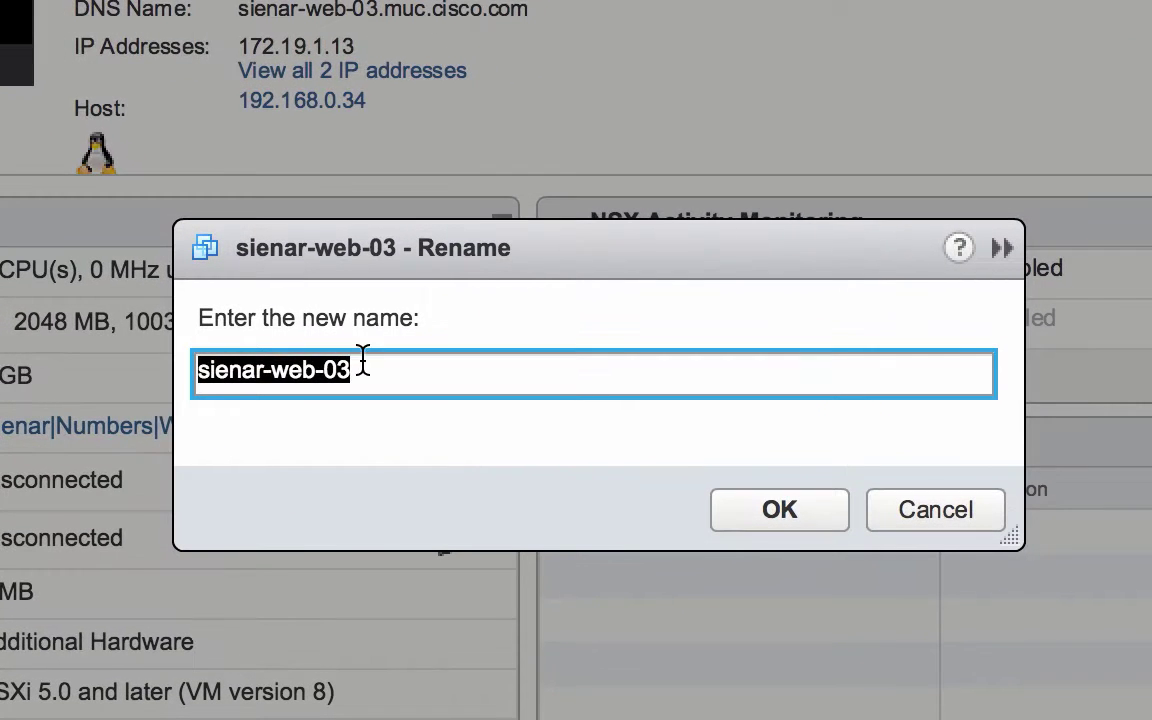
click(493, 399)
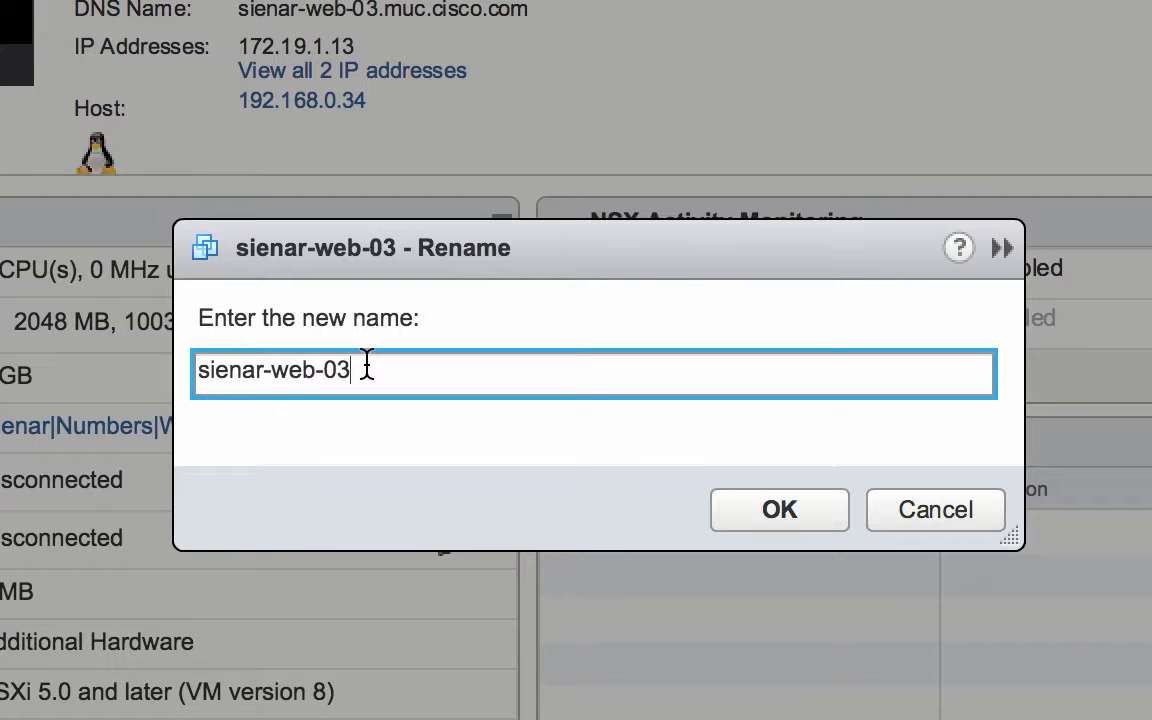
text(/)
text(OOS)
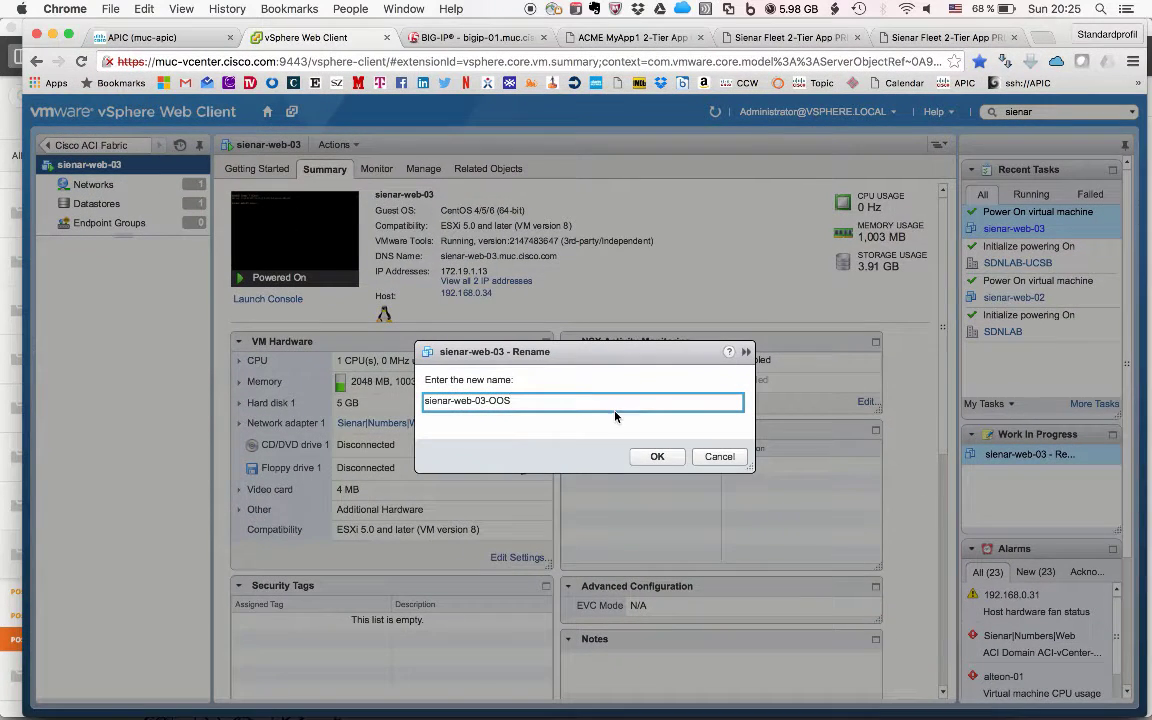
click(657, 456)
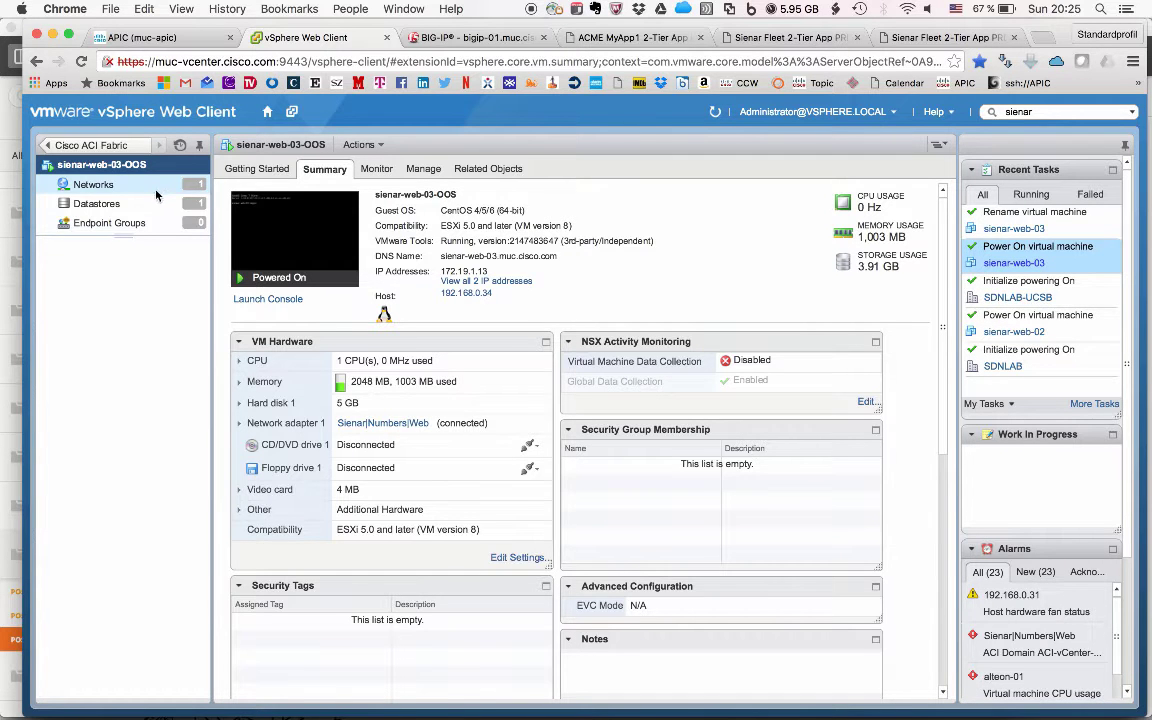
- Return to the Cisco ACI Fabric application profile and check the virtual machines in the Web endpoint group
click(268, 113)
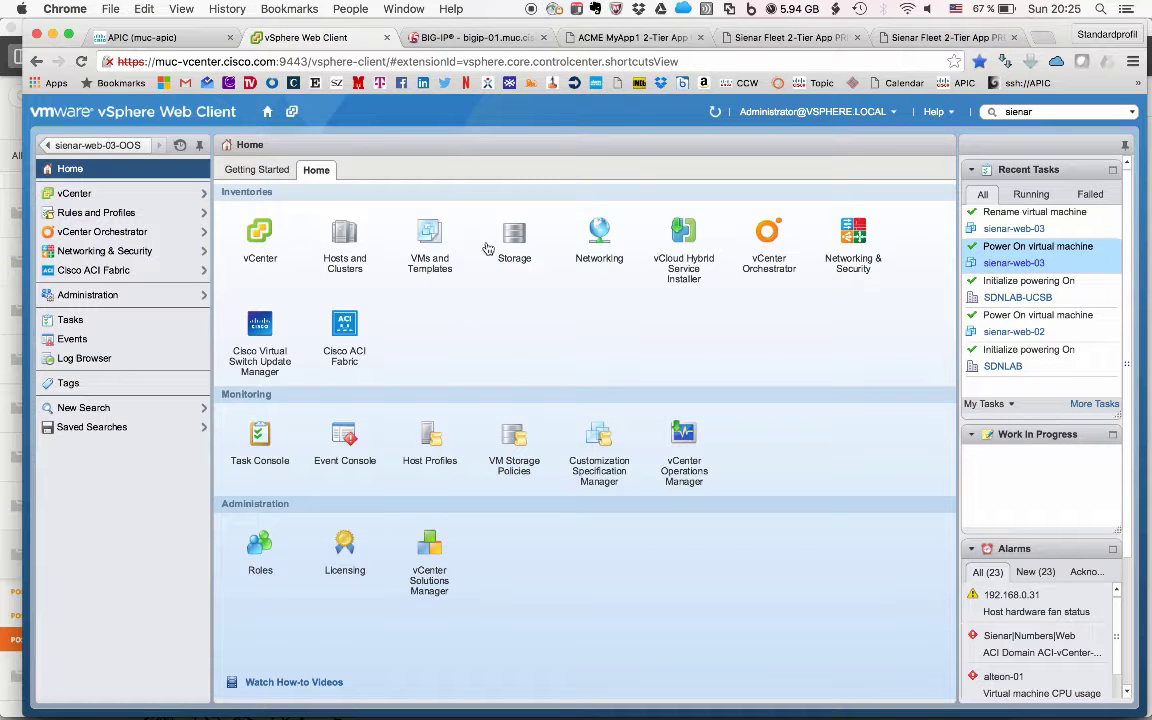
click(343, 328)
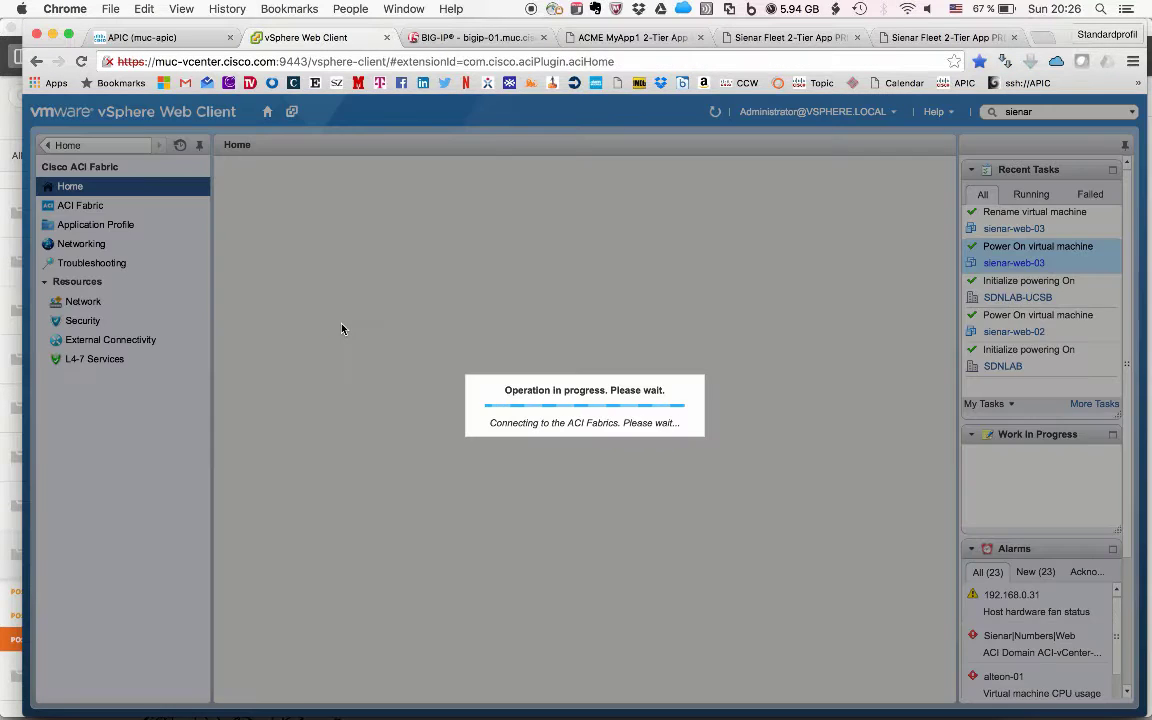
click(110, 225)
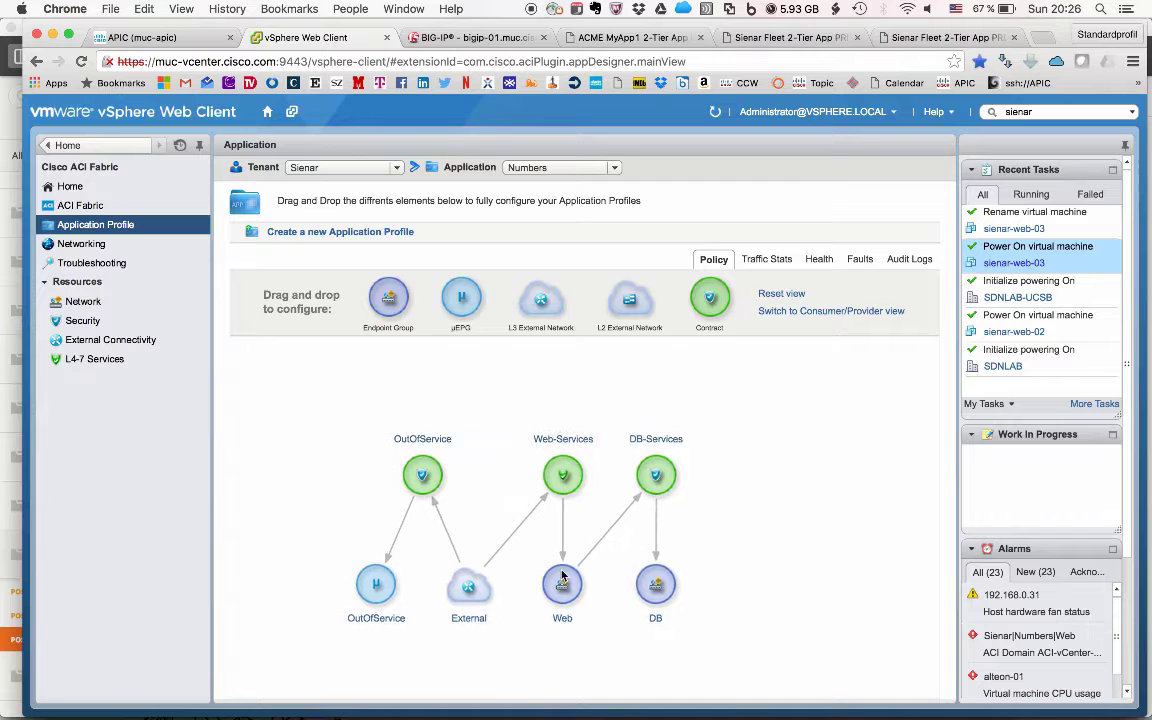
right_click(566, 598)
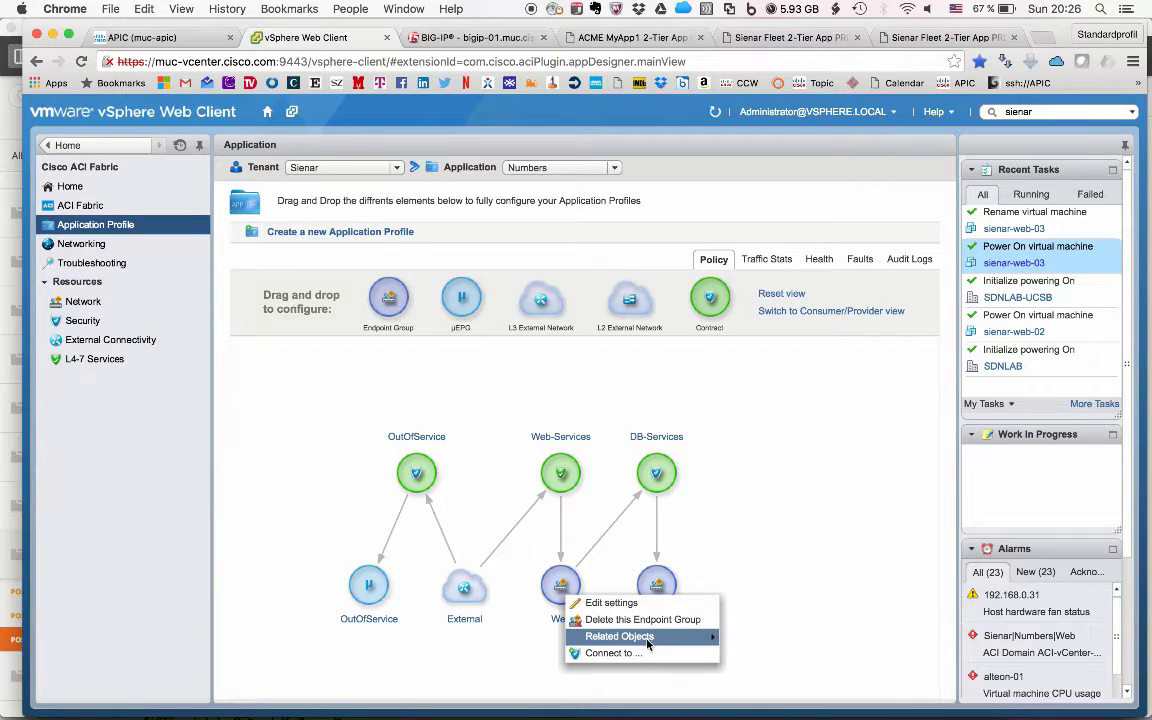
mouse_move(722, 641)
click(770, 639)
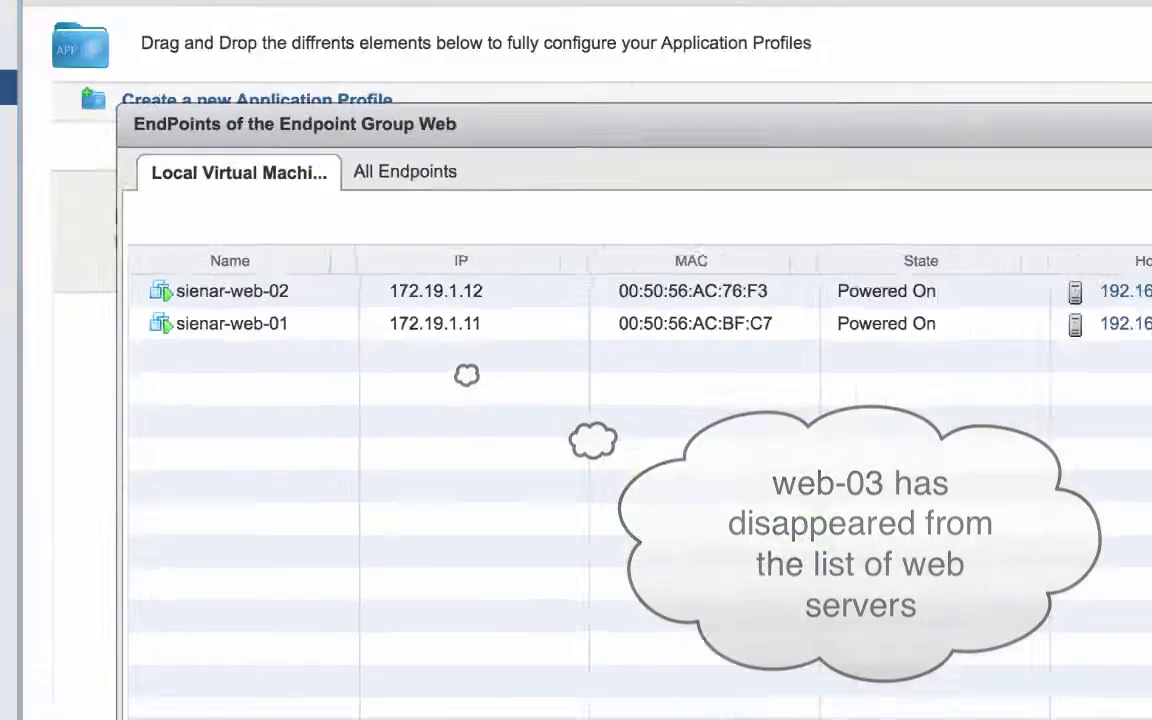
key(Escape)
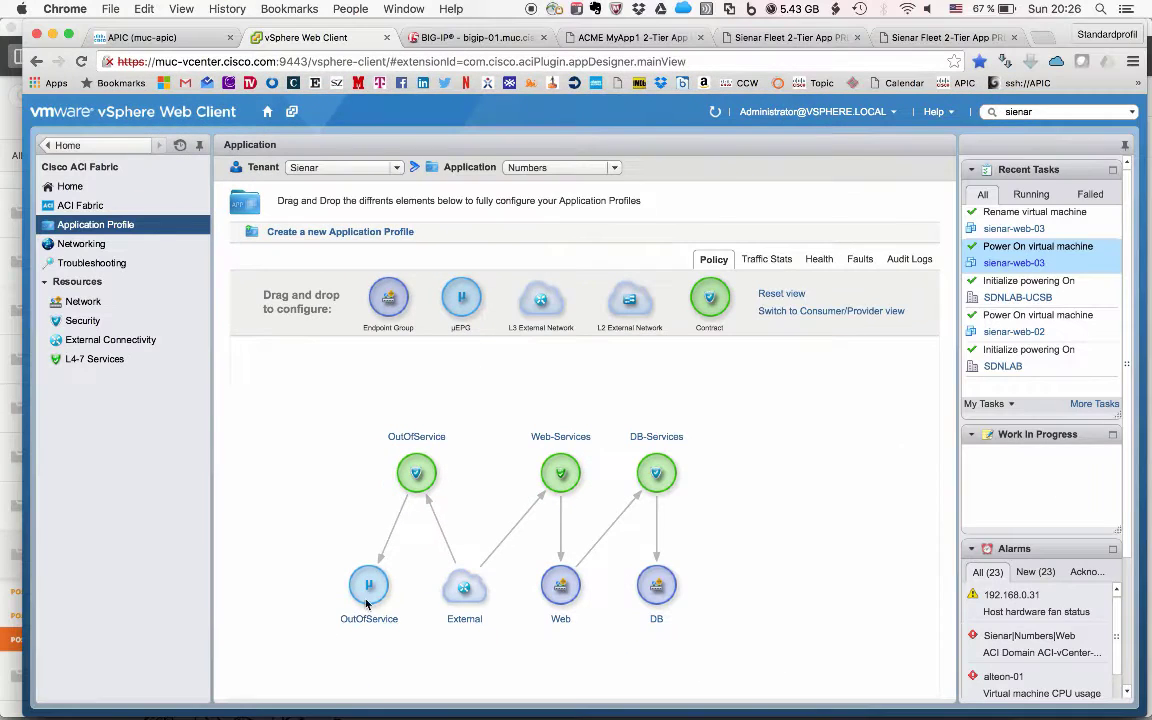
- Check the local virtual machines of the OutOfService endpoint group and close the endpoint list
right_click(373, 597)
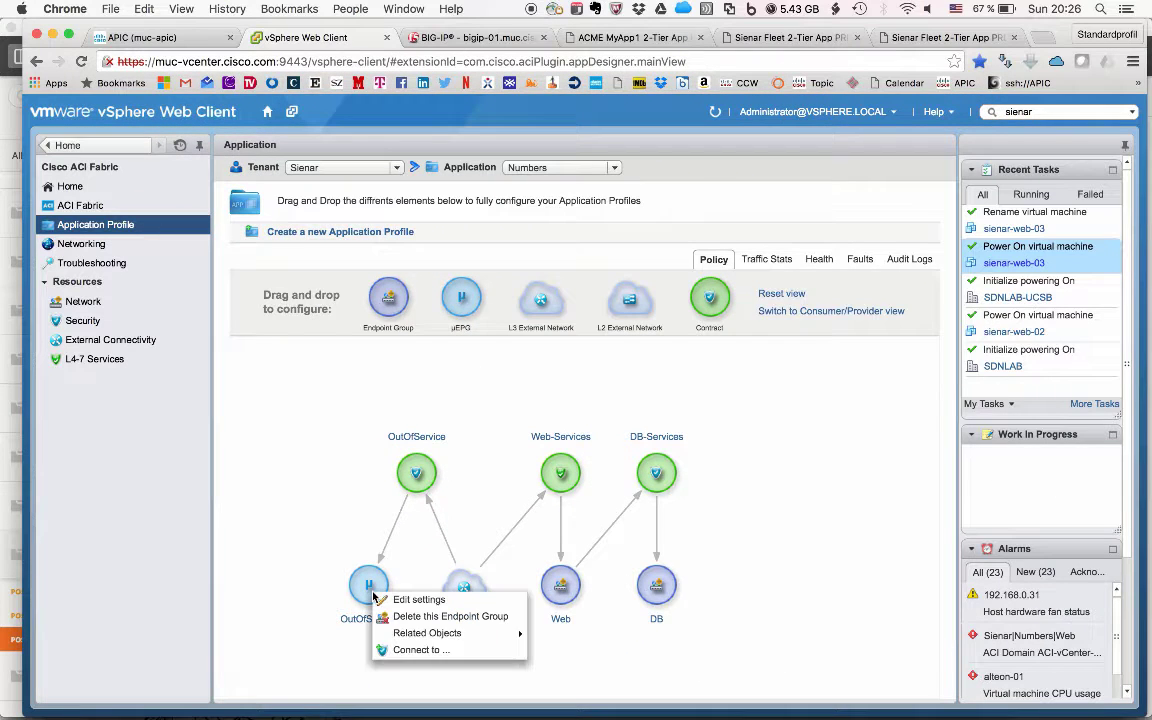
click(464, 633)
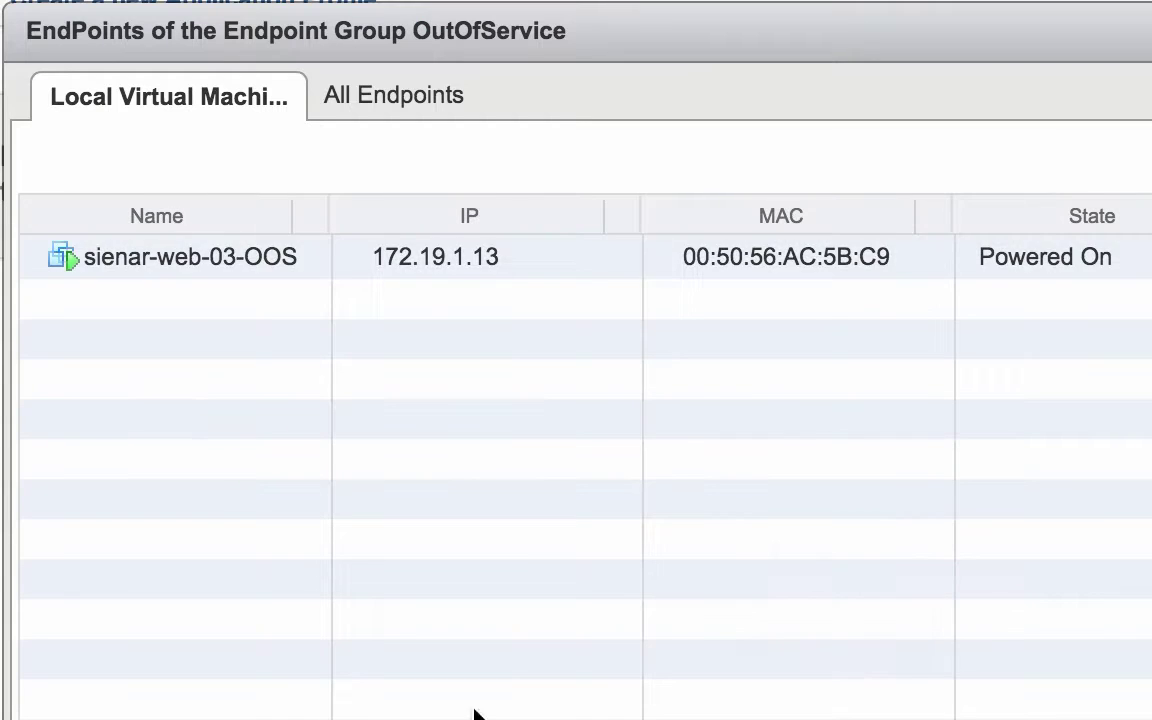
click(278, 262)
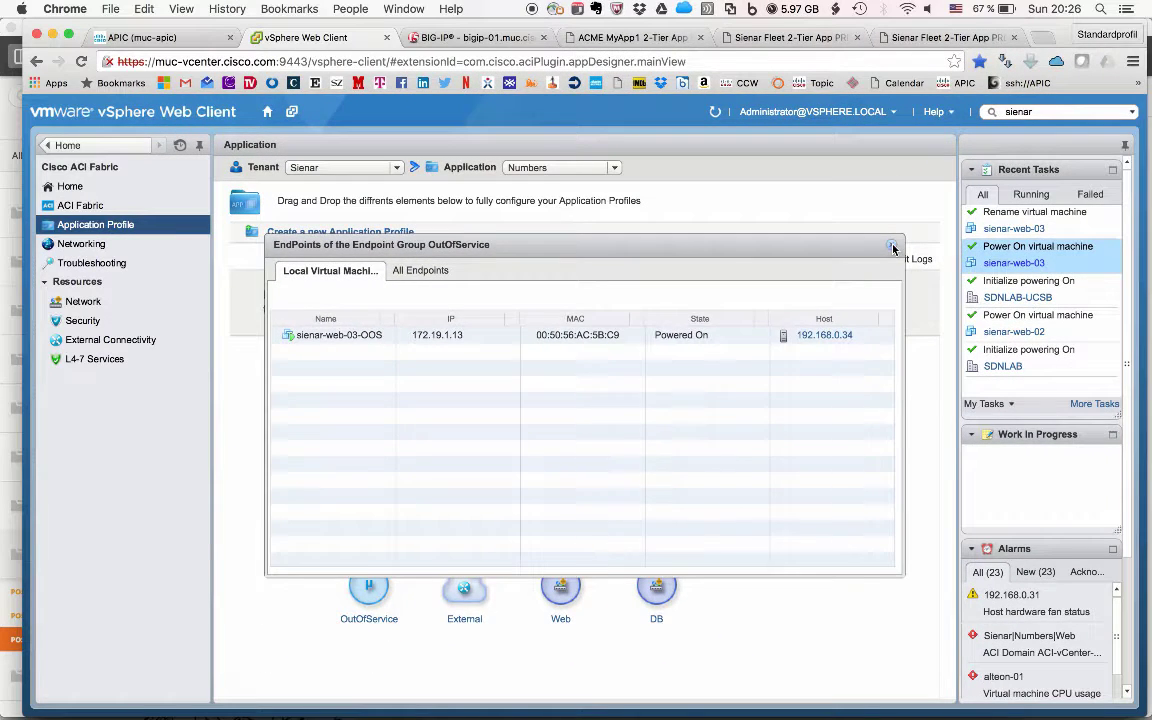
click(892, 246)
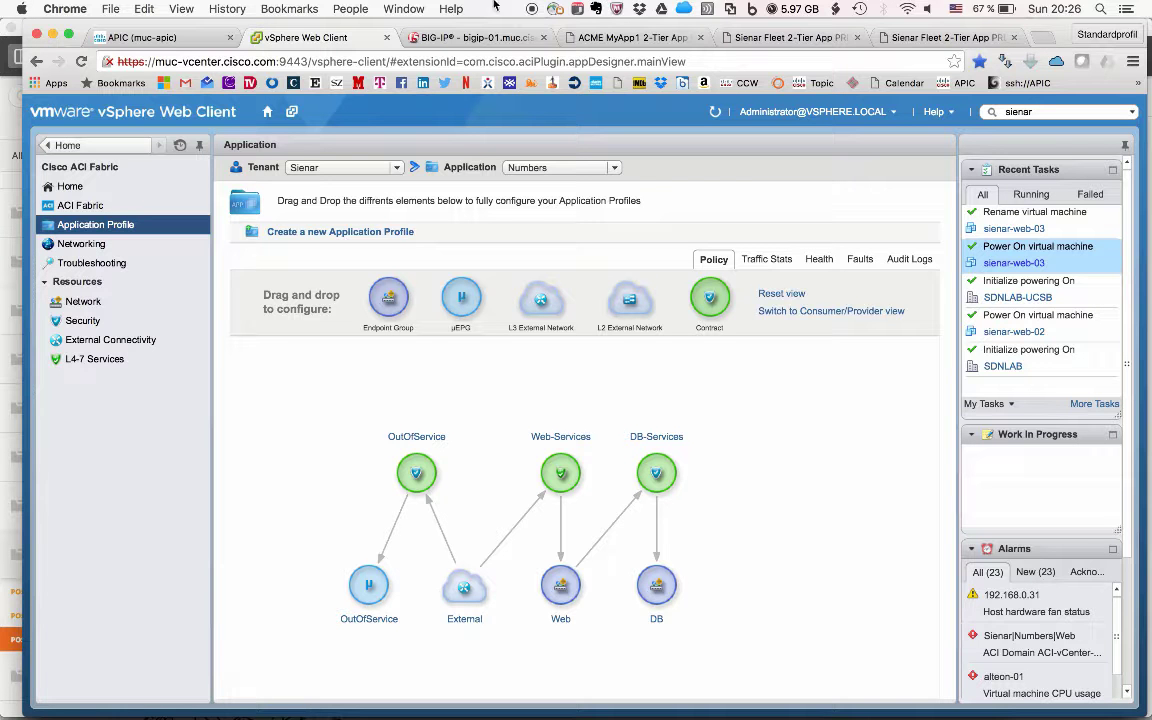
- Switch to the BIG-IP page and refresh the node list to check whether 172.19.1.13 is still configured
click(470, 37)
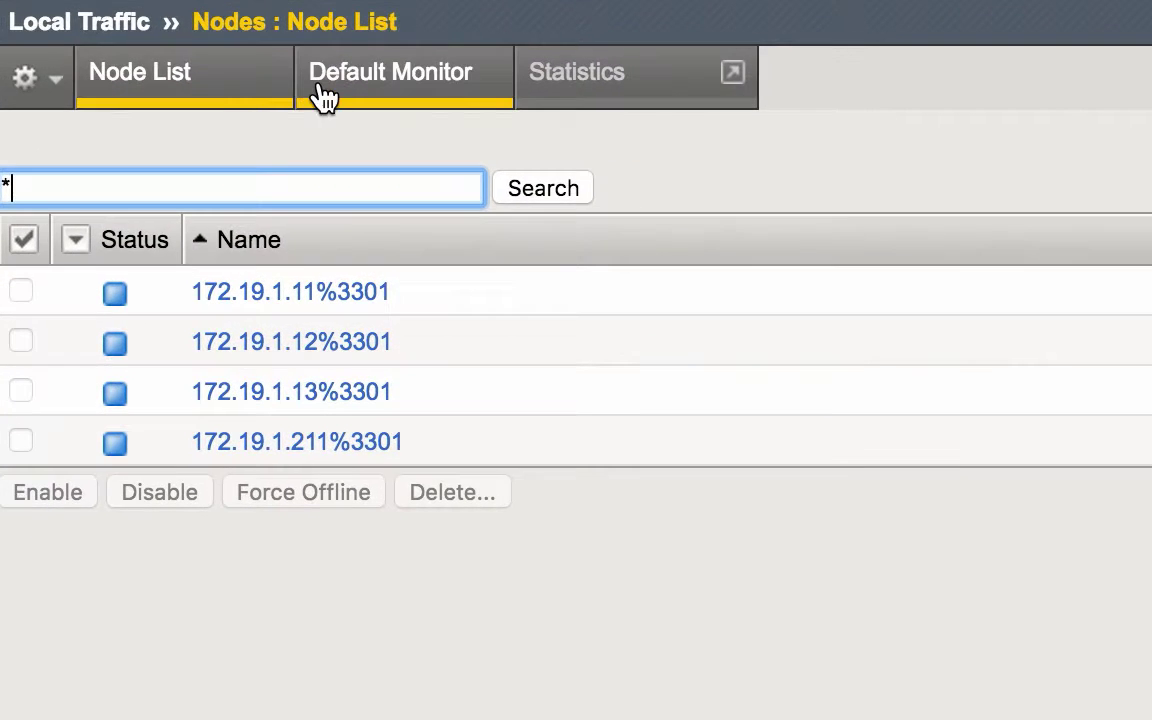
click(180, 95)
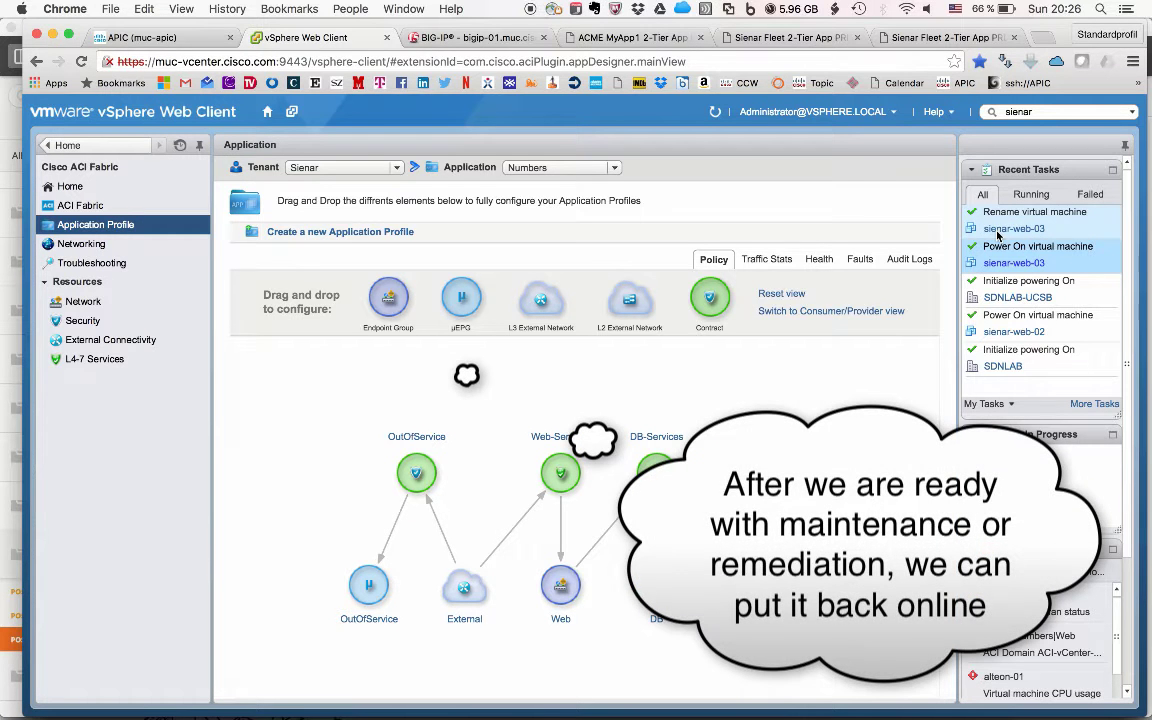
- Open the sienar-web-03-OOS virtual machine from the recent tasks and rename it sienar-web-03
scroll(1003, 236, down, 1)
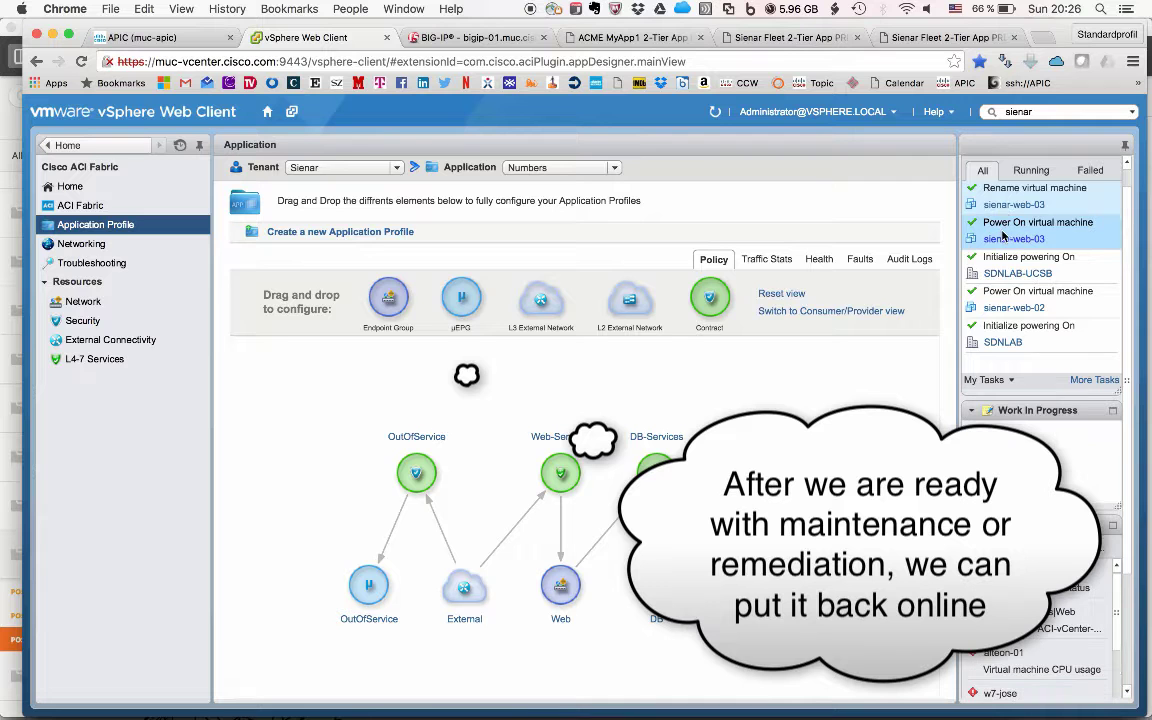
click(1018, 240)
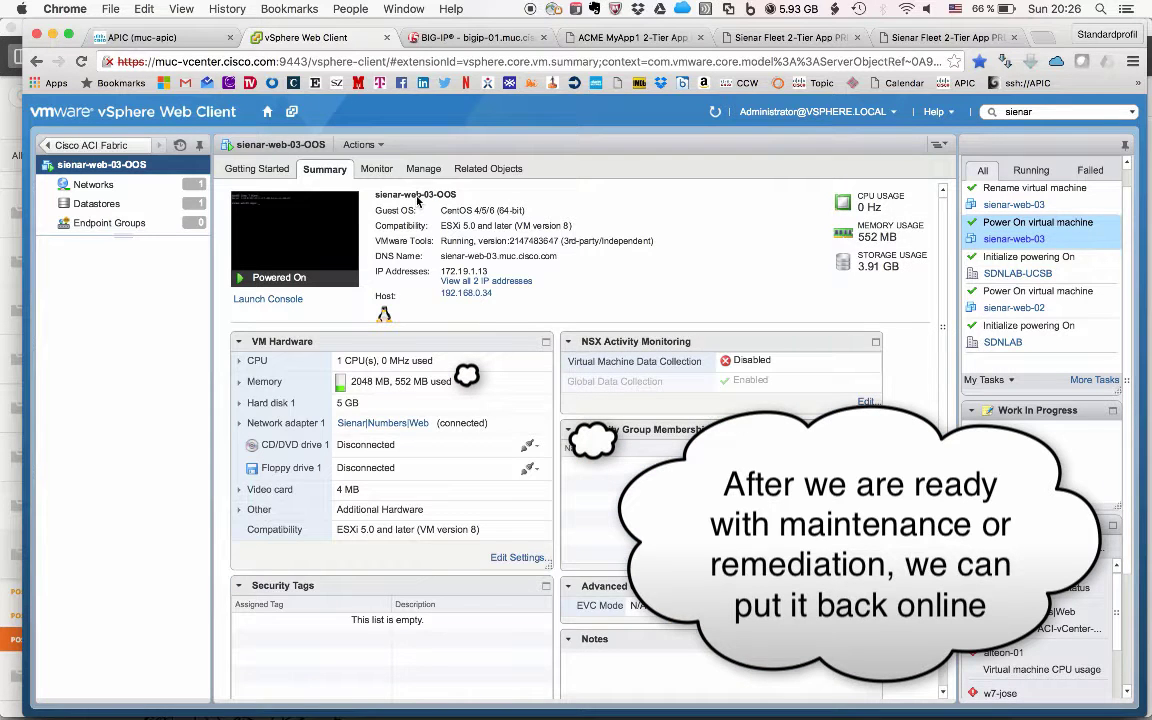
click(381, 148)
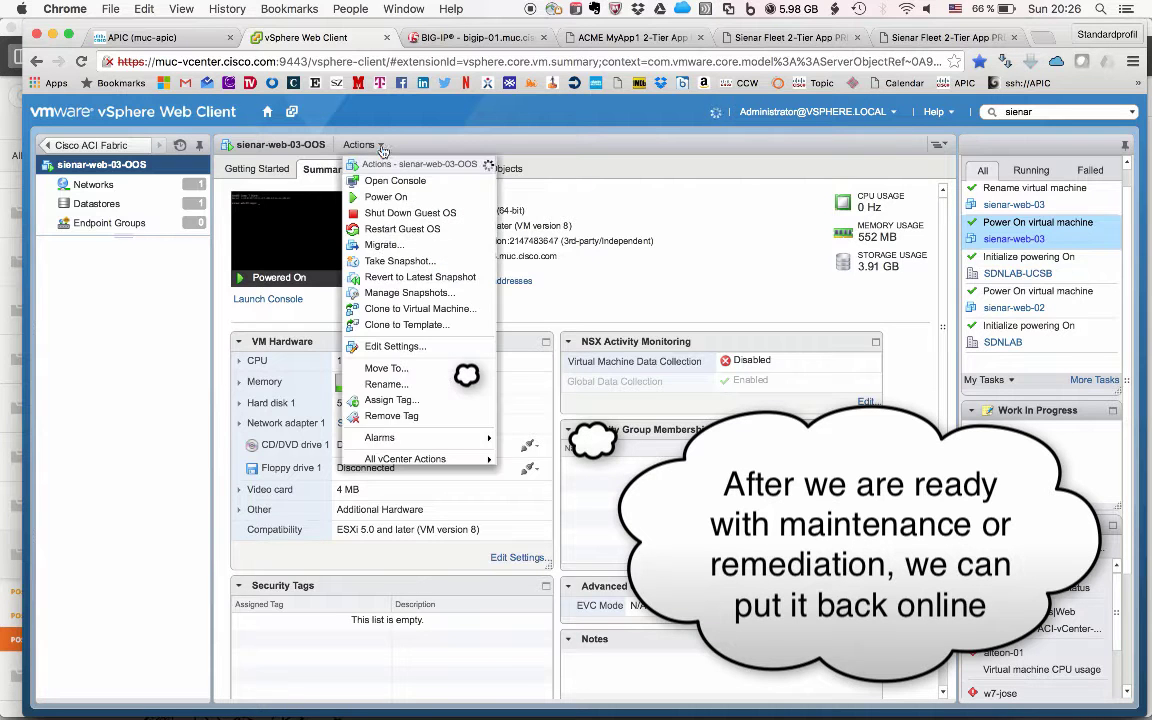
mouse_move(413, 430)
click(400, 385)
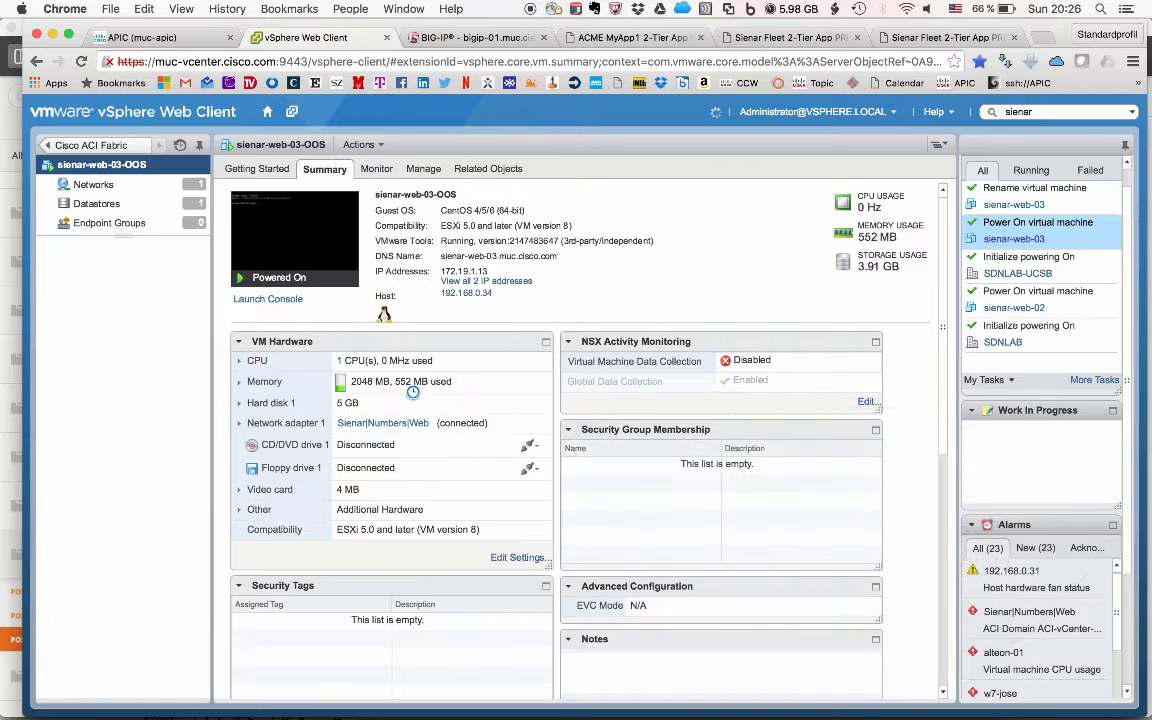
key(Right)
key(BackSpace)
key(BackSpace)
key(BackSpace)
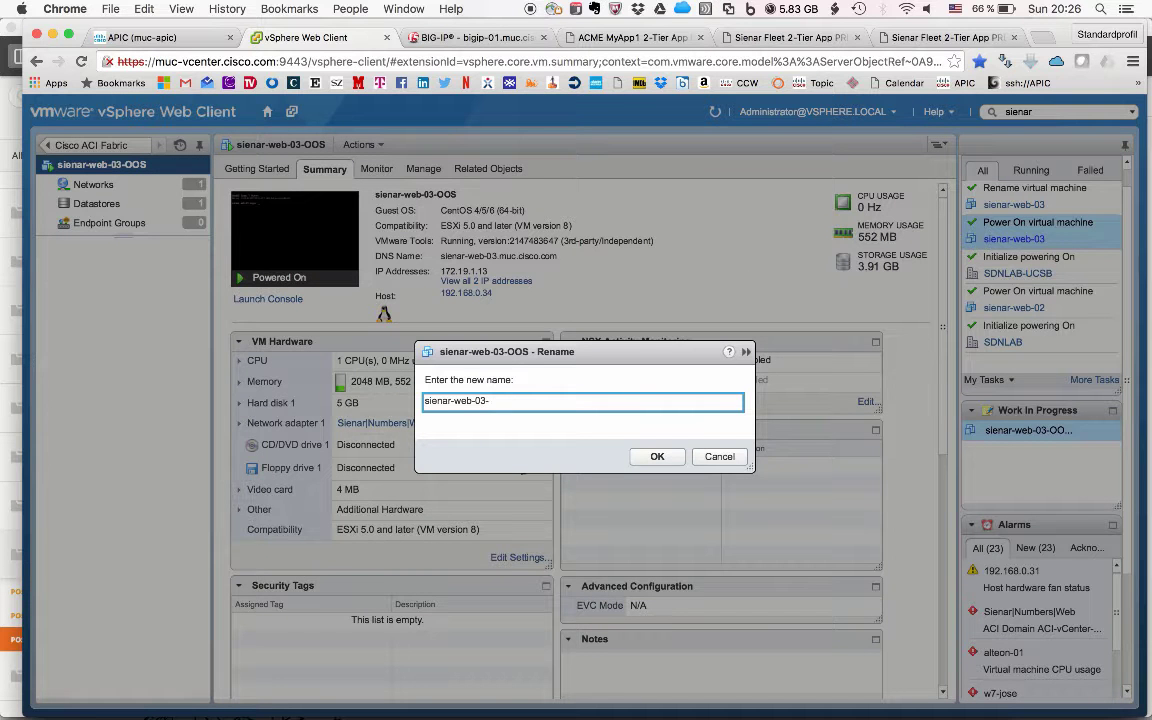
key(Return)
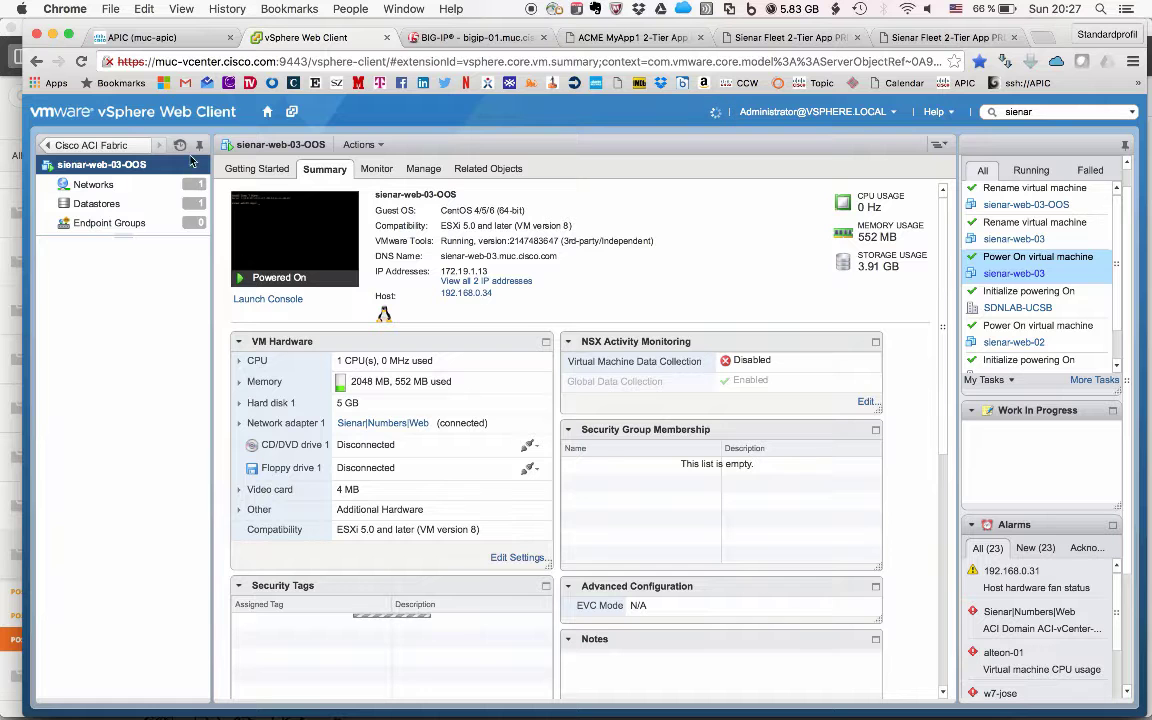
- Return to the Cisco ACI Fabric application profile, check the OutOfService endpoint group's local virtual machines and close the list
click(267, 111)
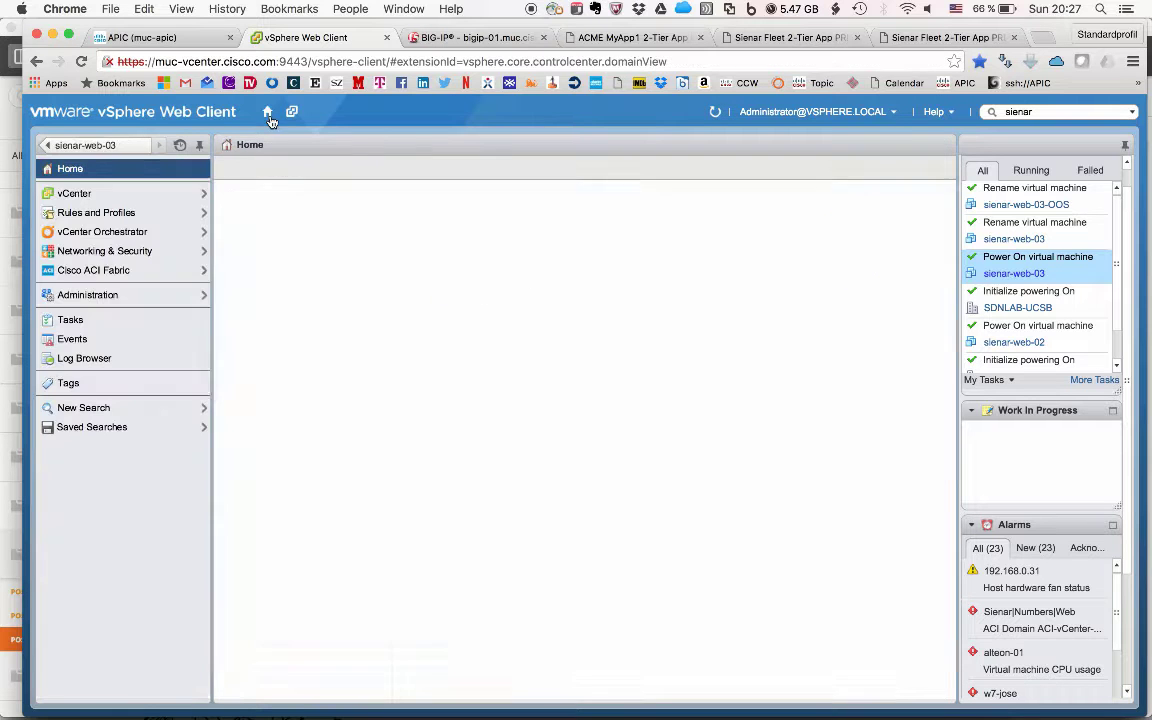
click(343, 325)
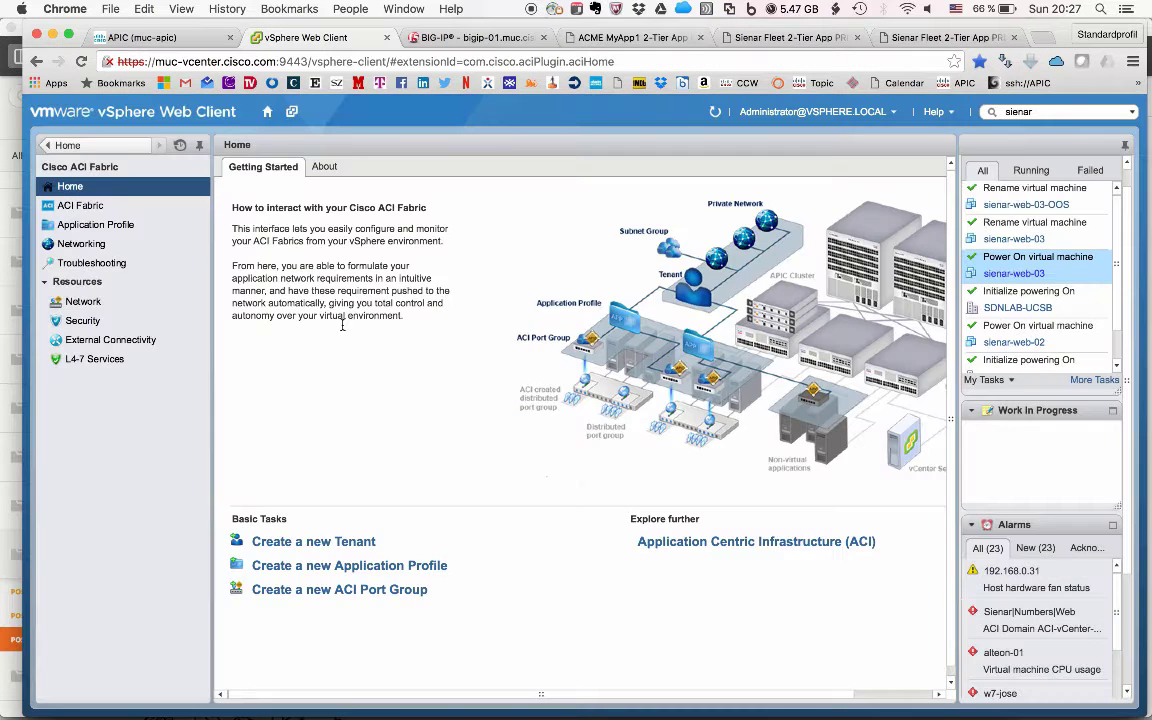
click(115, 224)
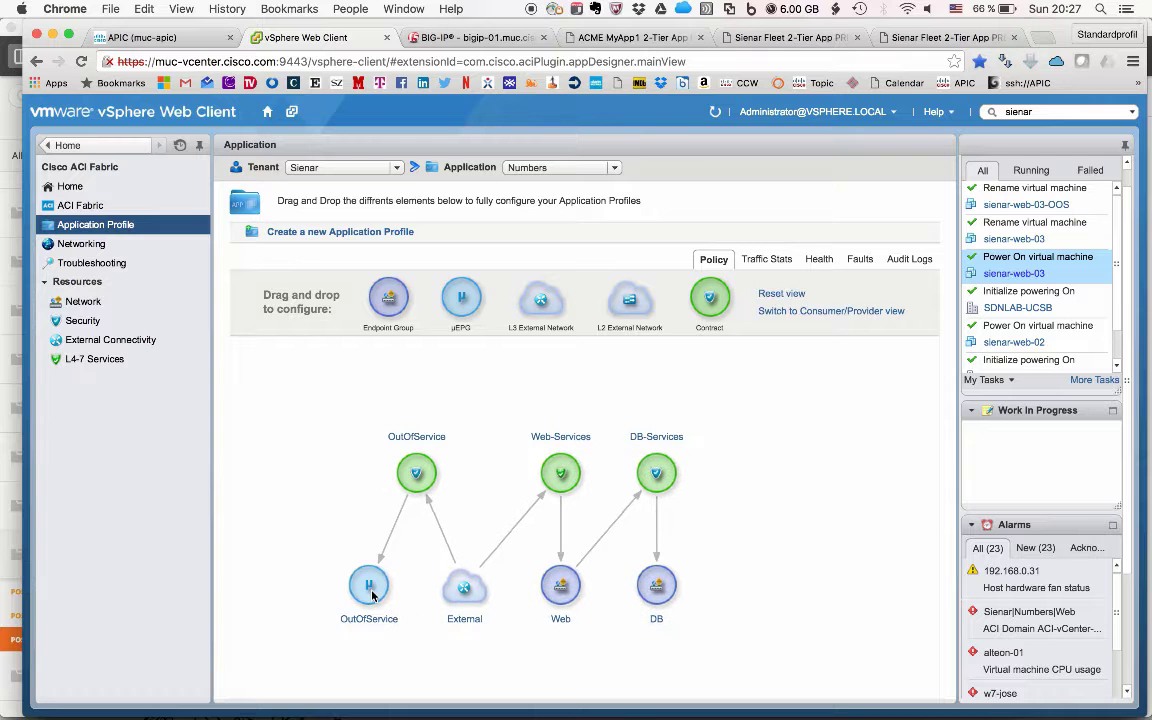
right_click(372, 596)
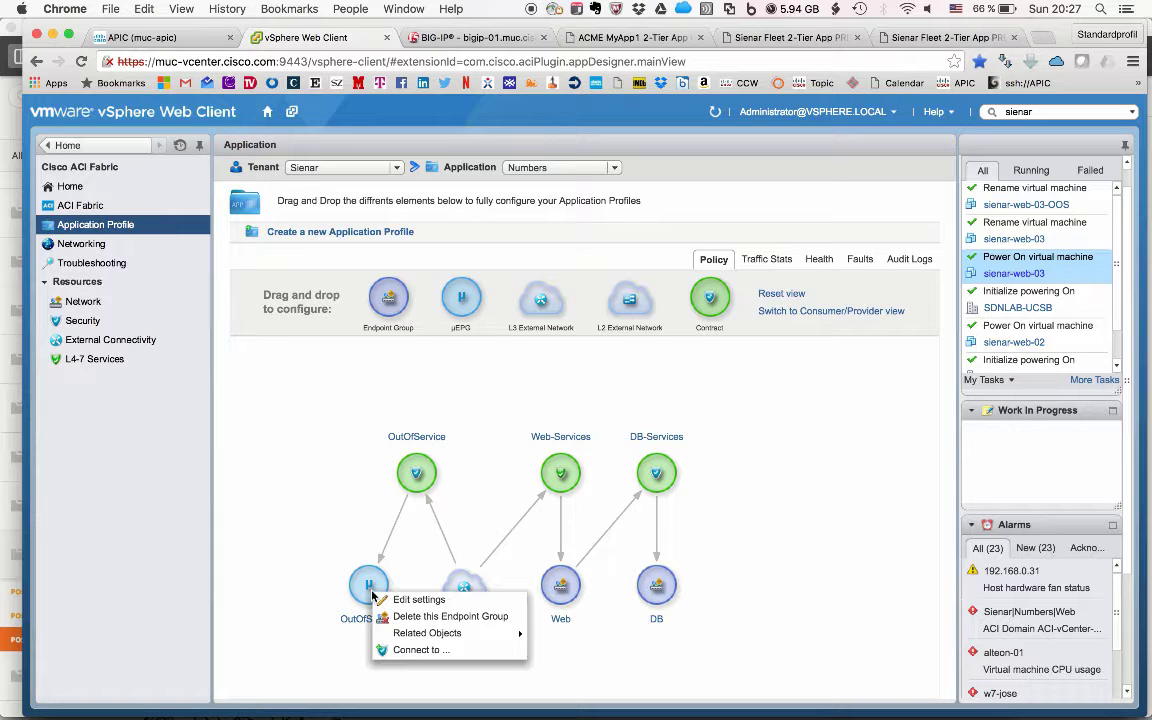
mouse_move(437, 640)
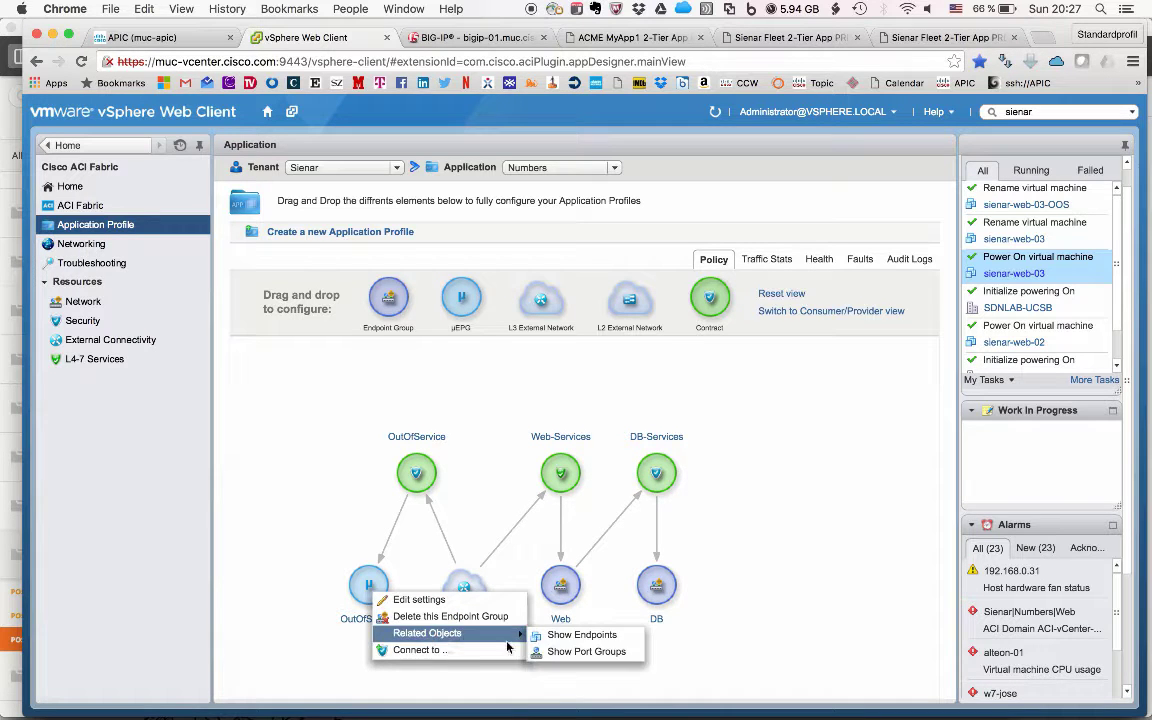
click(552, 636)
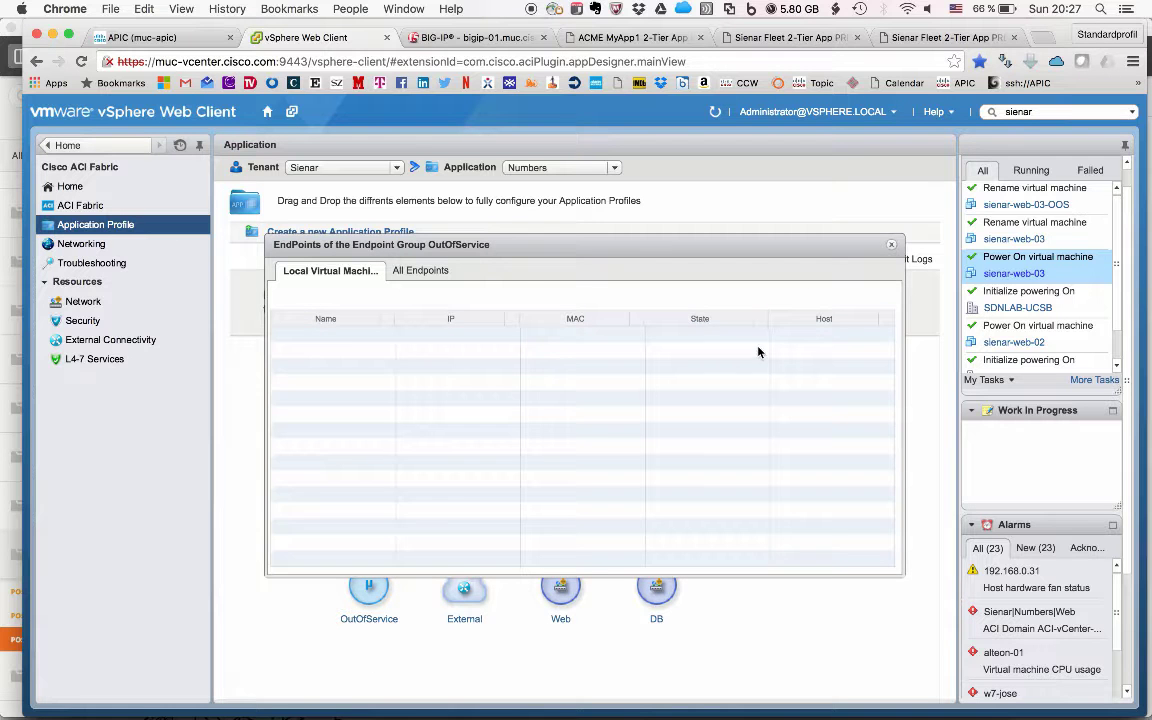
click(892, 247)
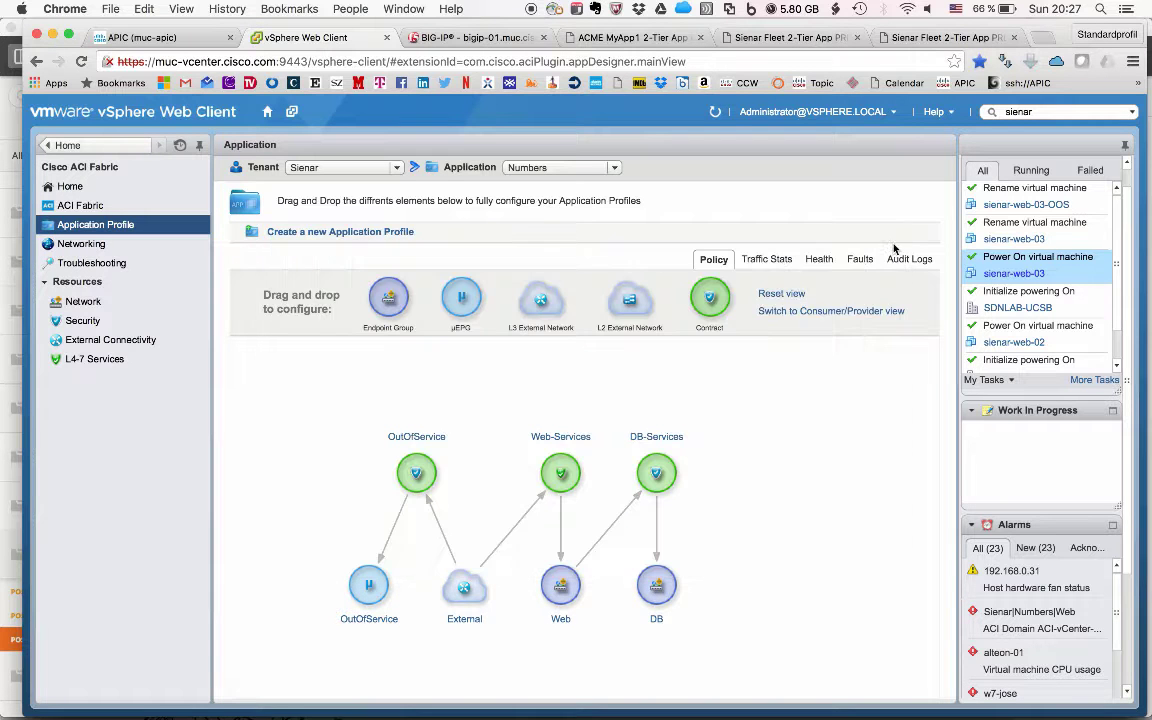
- Check the local virtual machines and all endpoints of the Web endpoint group, including their IP addresses, and close the list
right_click(560, 590)
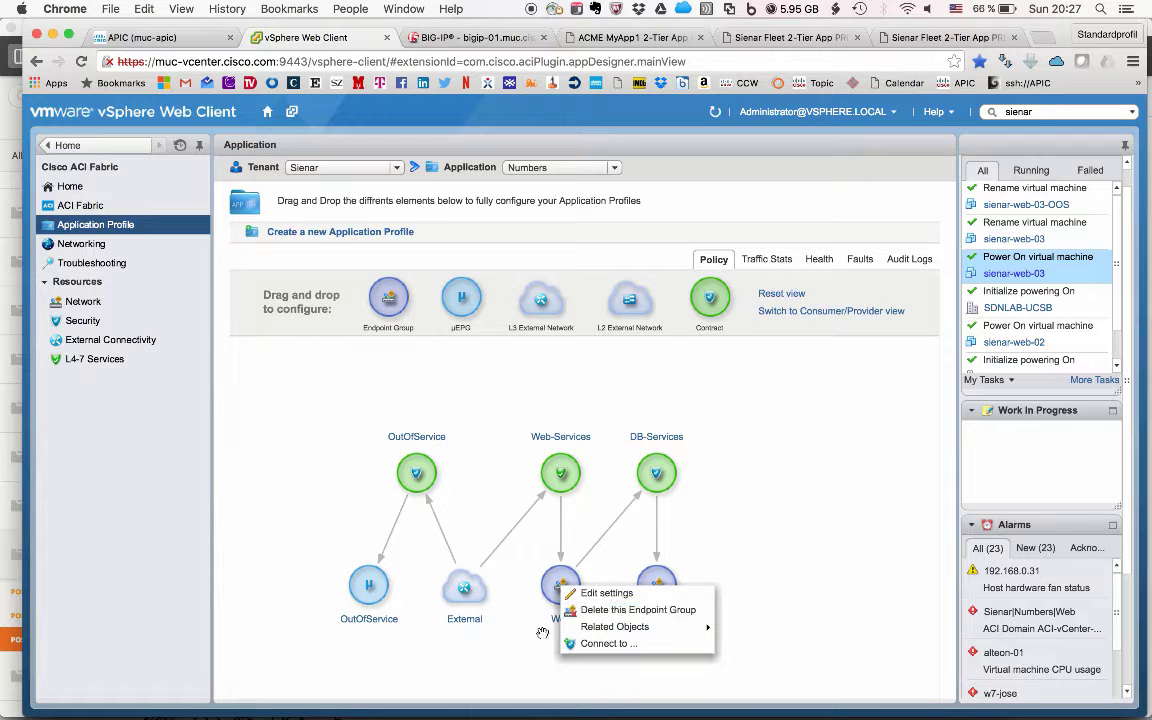
mouse_move(615, 626)
click(760, 627)
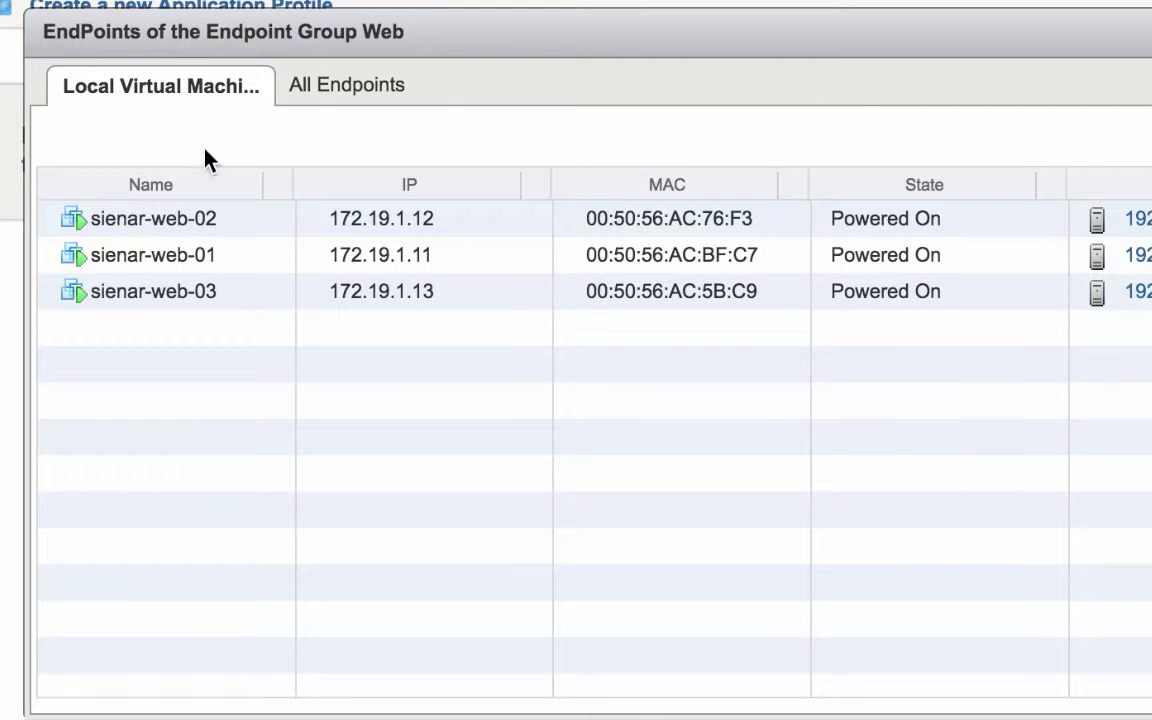
click(352, 92)
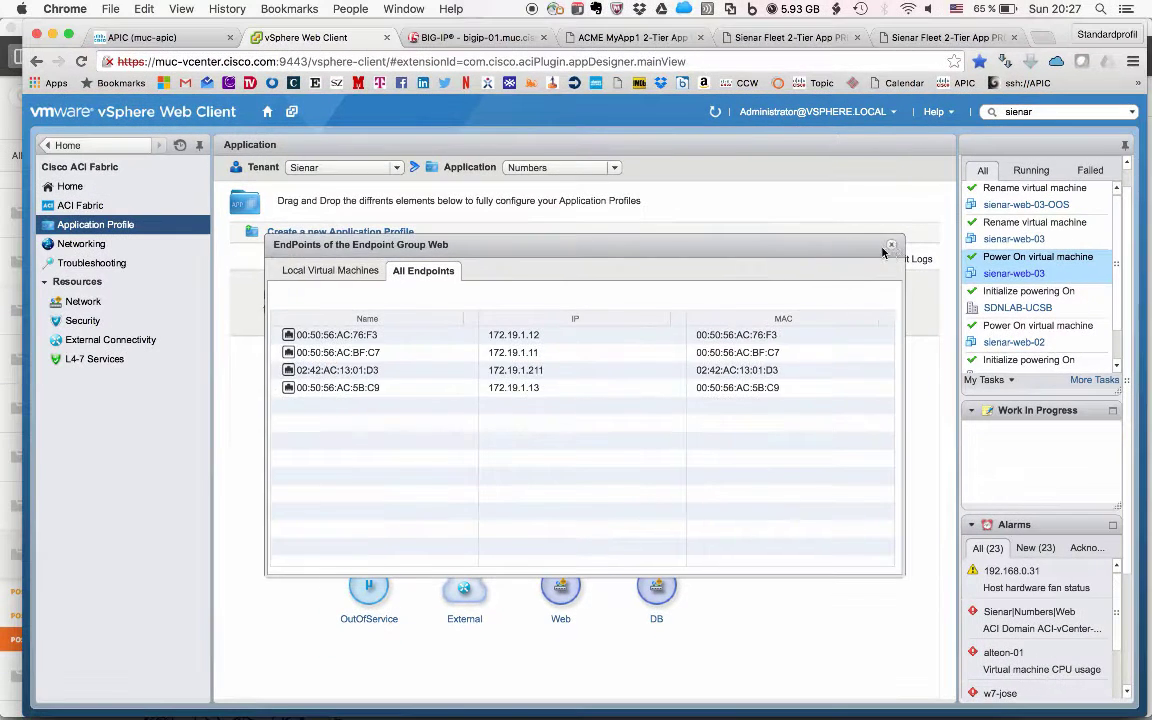
click(893, 252)
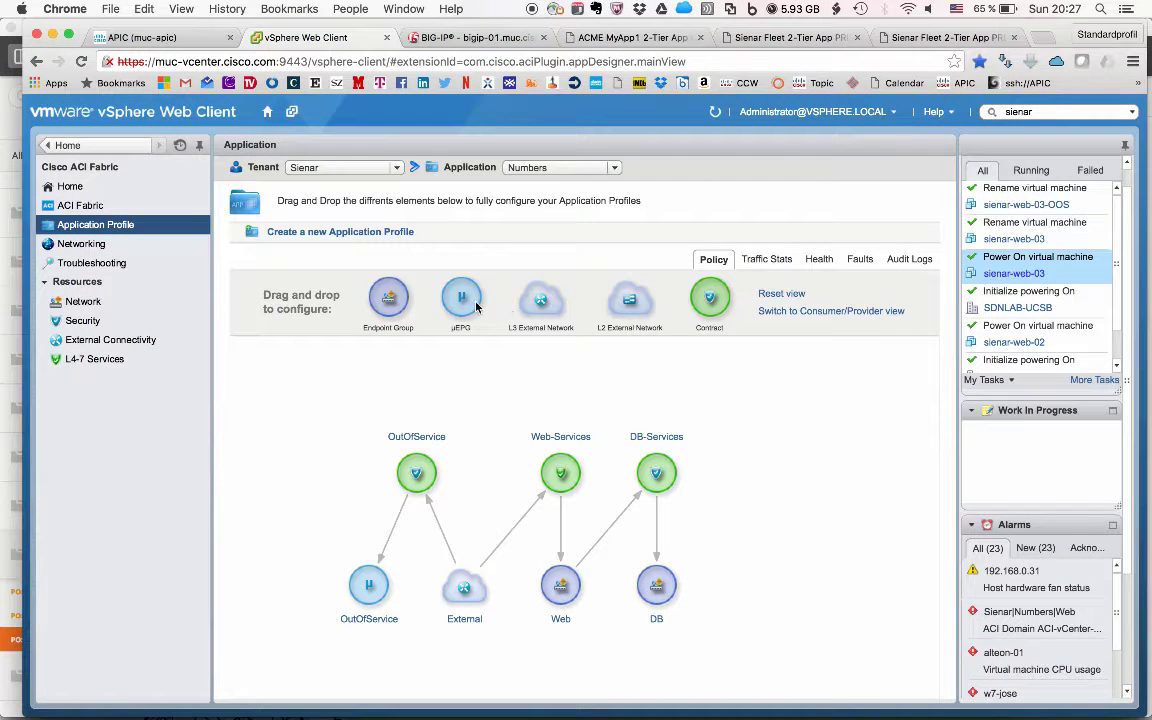
- Switch to the BIG-IP page and refresh the node list to check whether 172.19.1.13 is configured
click(470, 37)
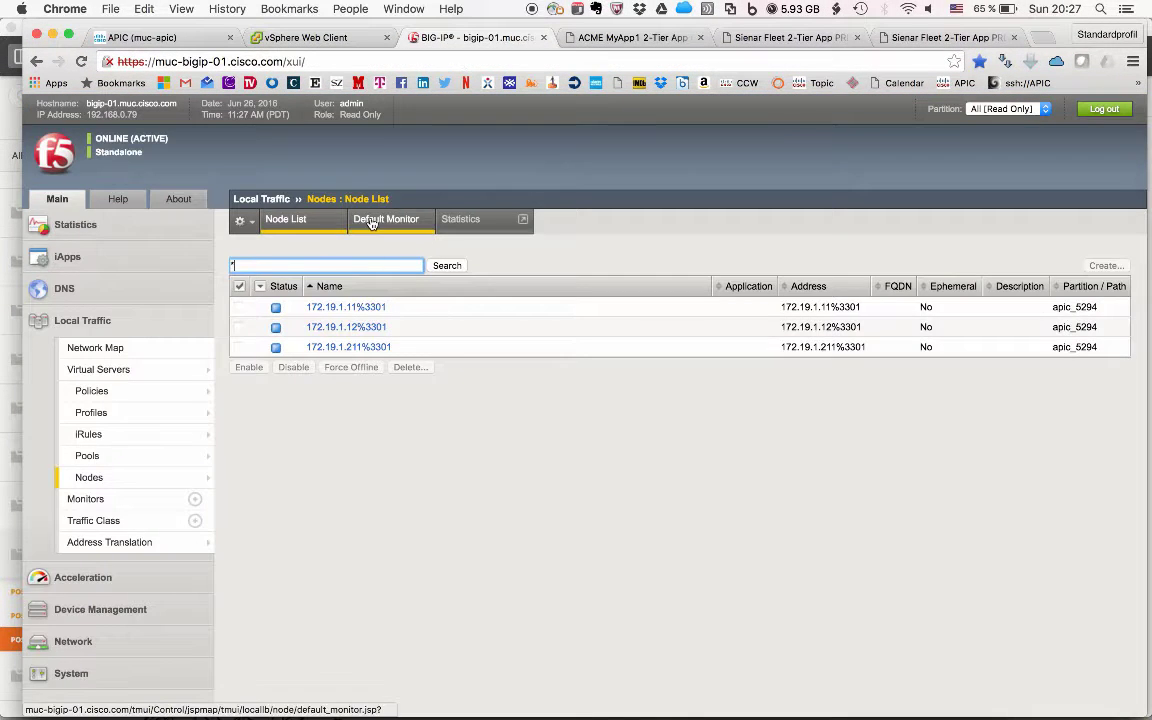
click(288, 223)
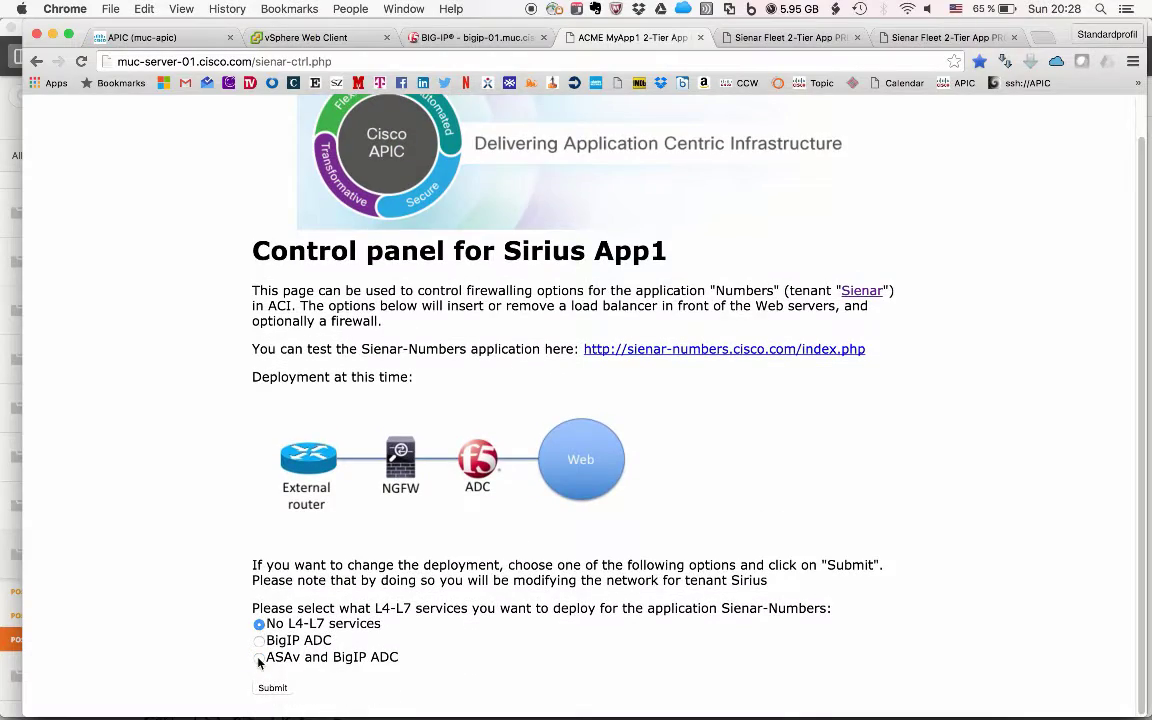
- Submit the "No L4-L7 services" deployment for Sienar-Numbers on the Sirius App1 control panel page
click(273, 688)
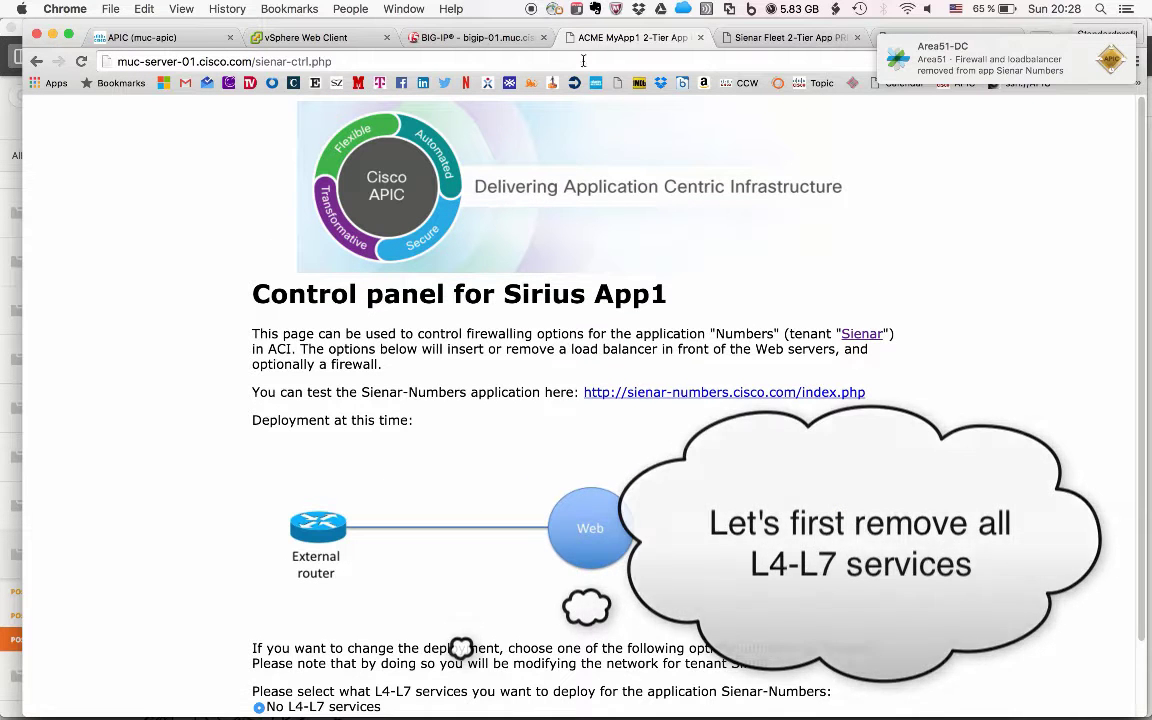
- Switch to the terminal session on asav-06 and run "sh int ip b" and "sh runn rout" to check the firewall's configuration
key(super+Tab)
key(super+Tab)
key(super+Tab)
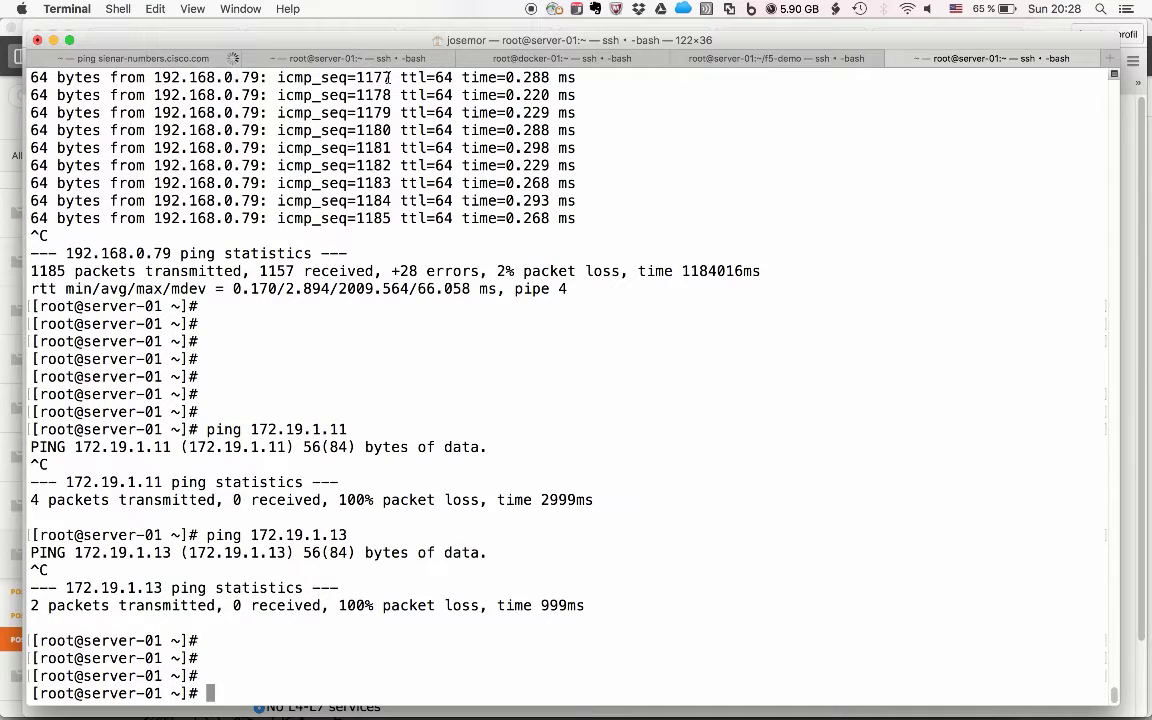
click(345, 58)
text(sh int ip b)
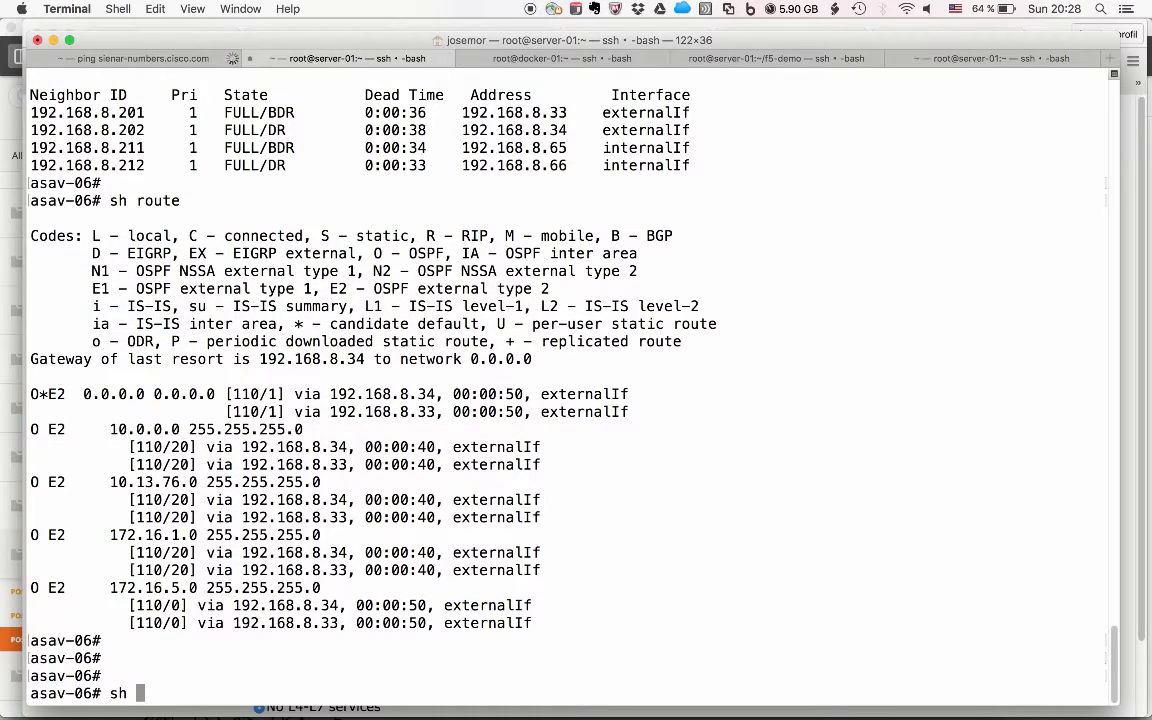
key(Return)
text(sh runn rout)
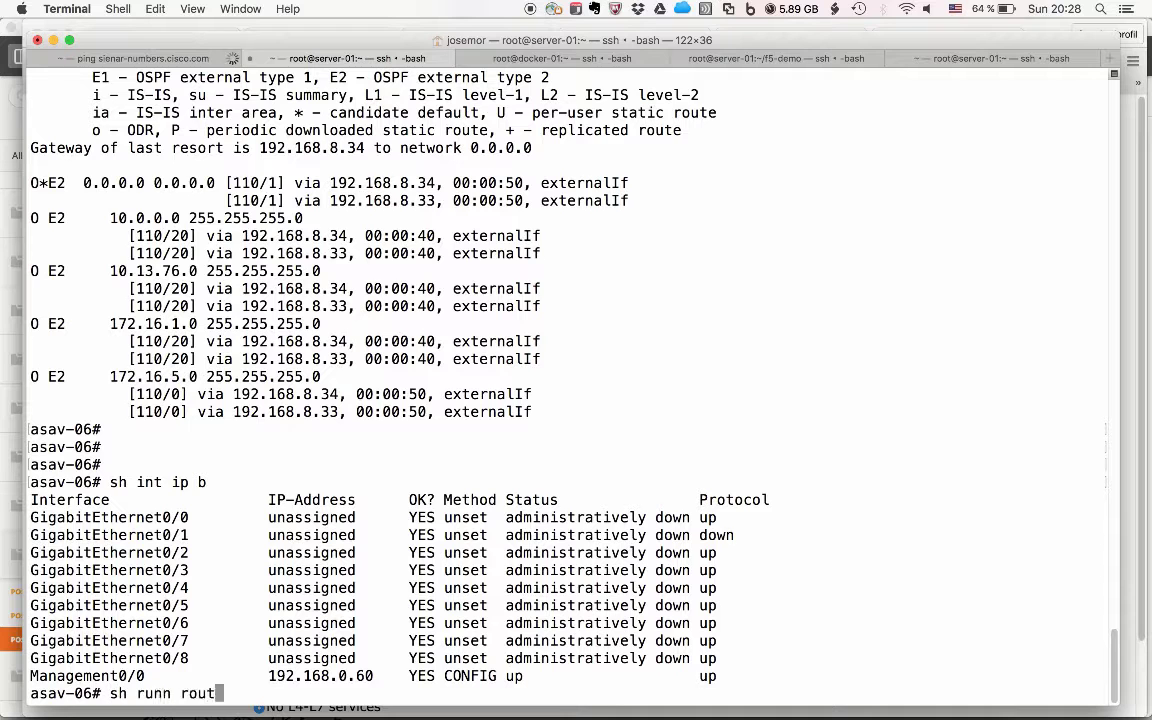
key(Return)
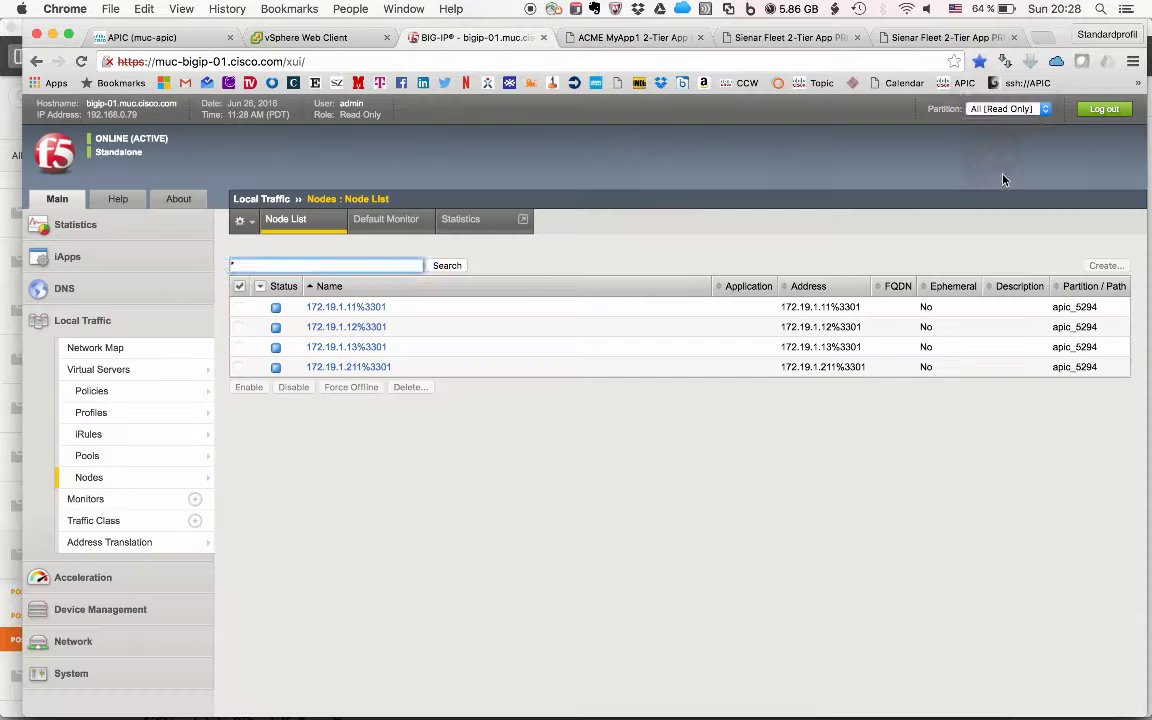
- Check which partitions are available on the BIG-IP page and select Common
click(1040, 108)
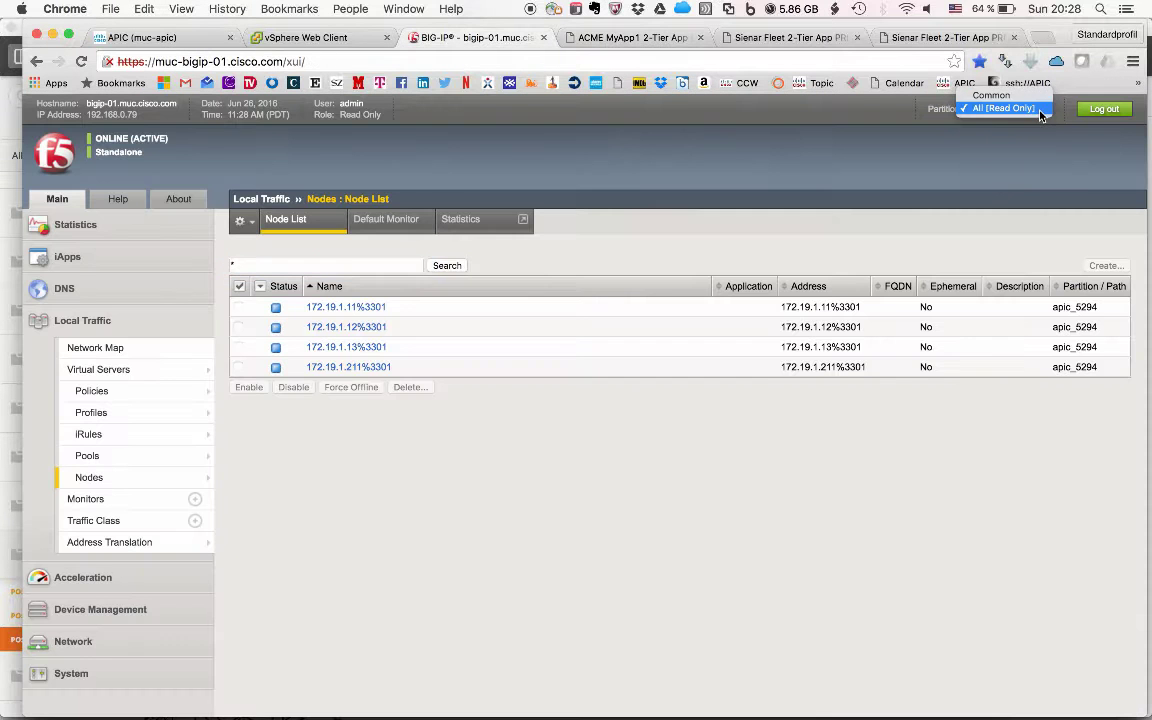
click(985, 94)
- Switch to APIC and create a configuration rollback snapshot for Tenant Sienar
click(170, 39)
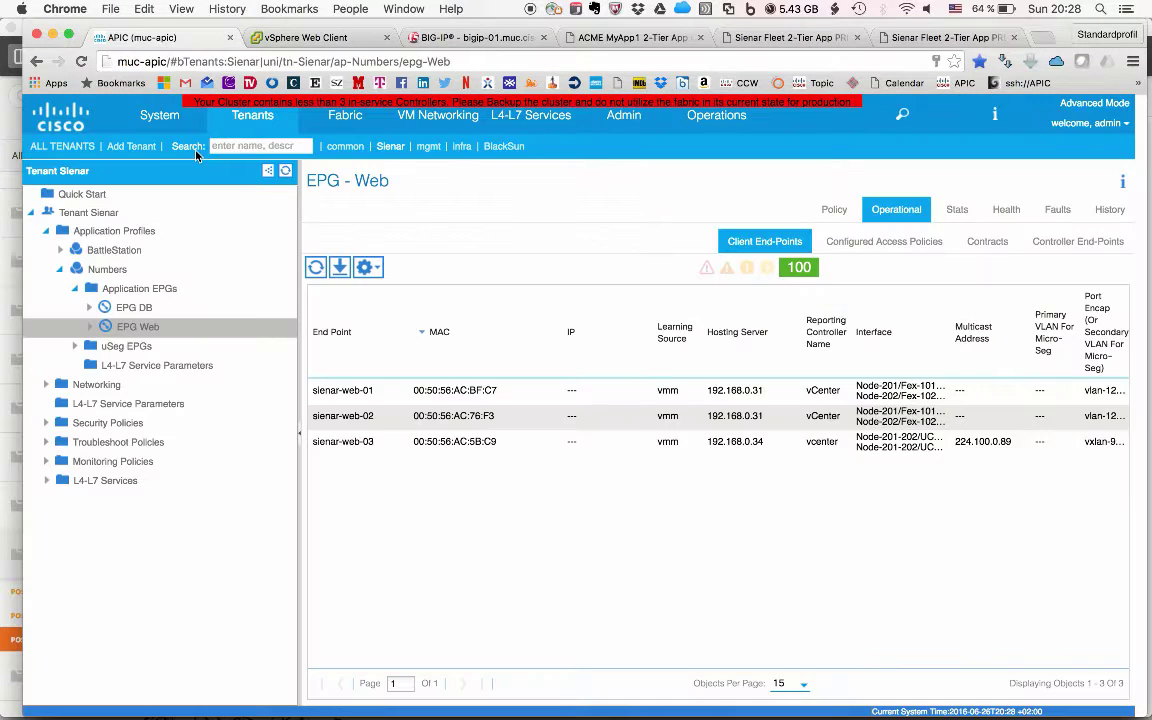
click(625, 116)
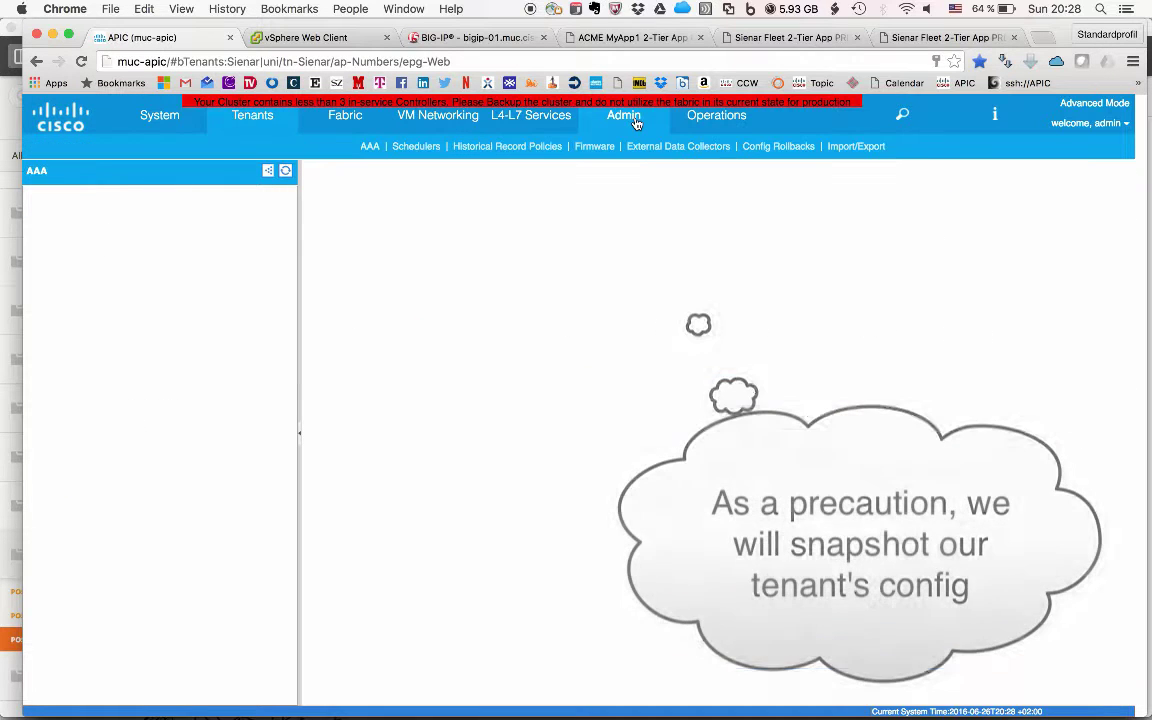
click(770, 146)
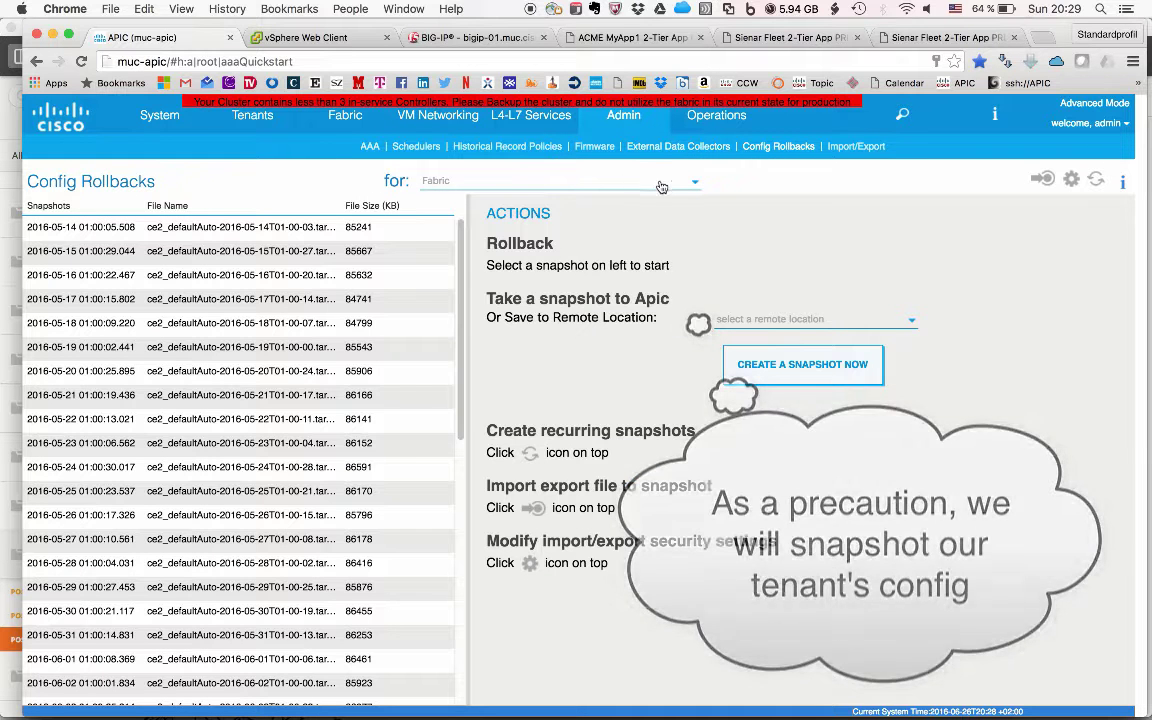
click(690, 182)
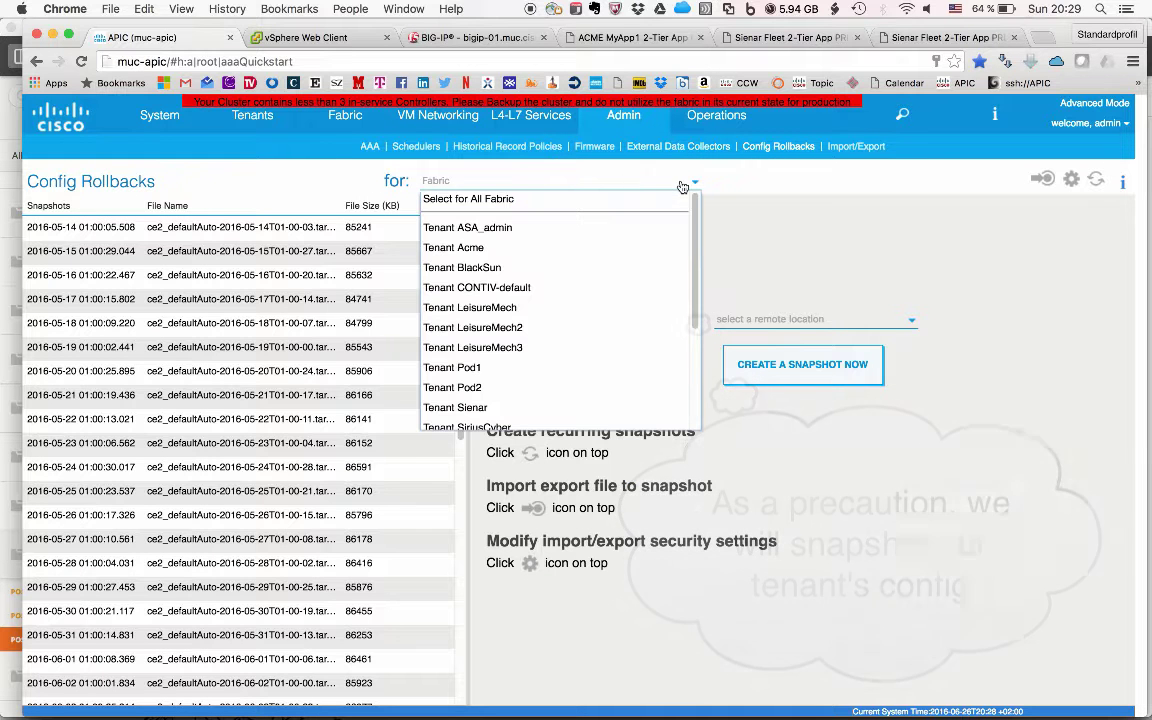
click(506, 408)
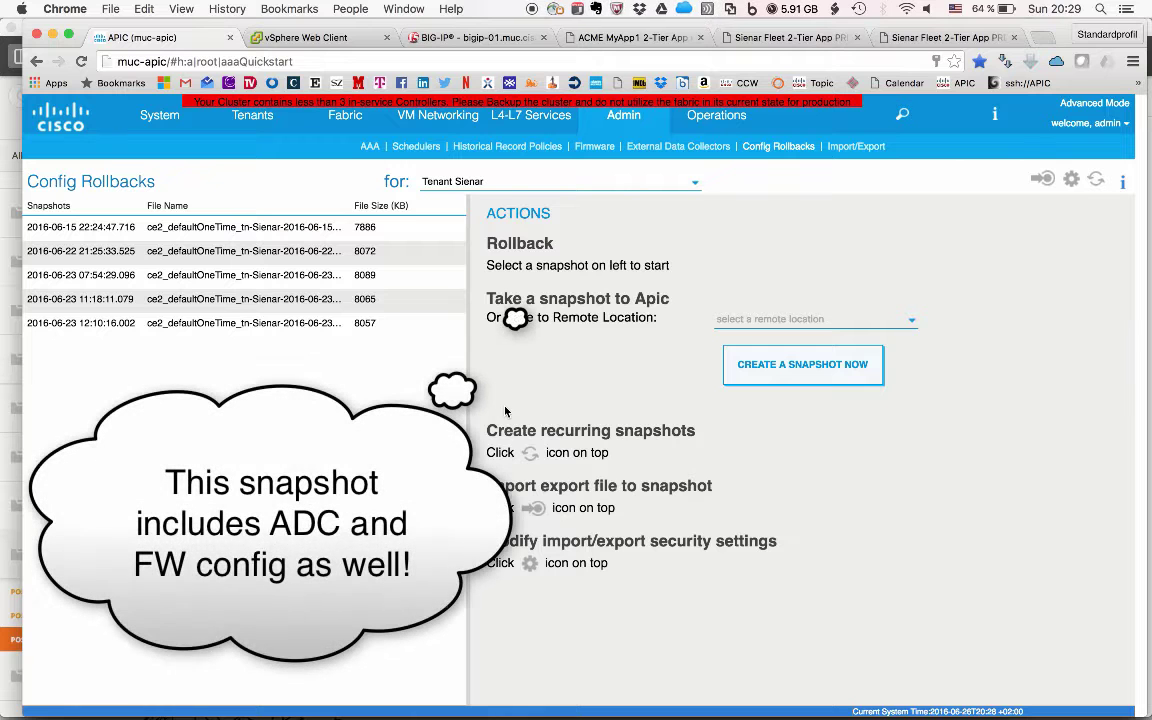
click(781, 381)
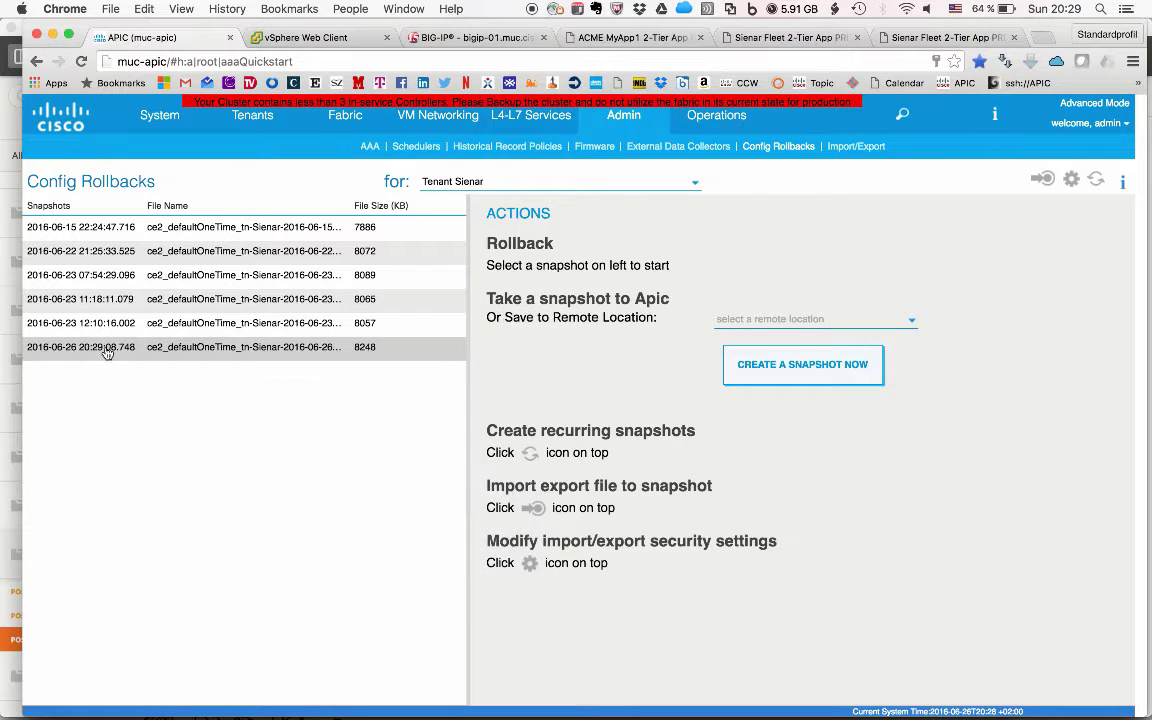
- Open tenant Sienar among the APIC tenants and delete the entire tenant
click(248, 115)
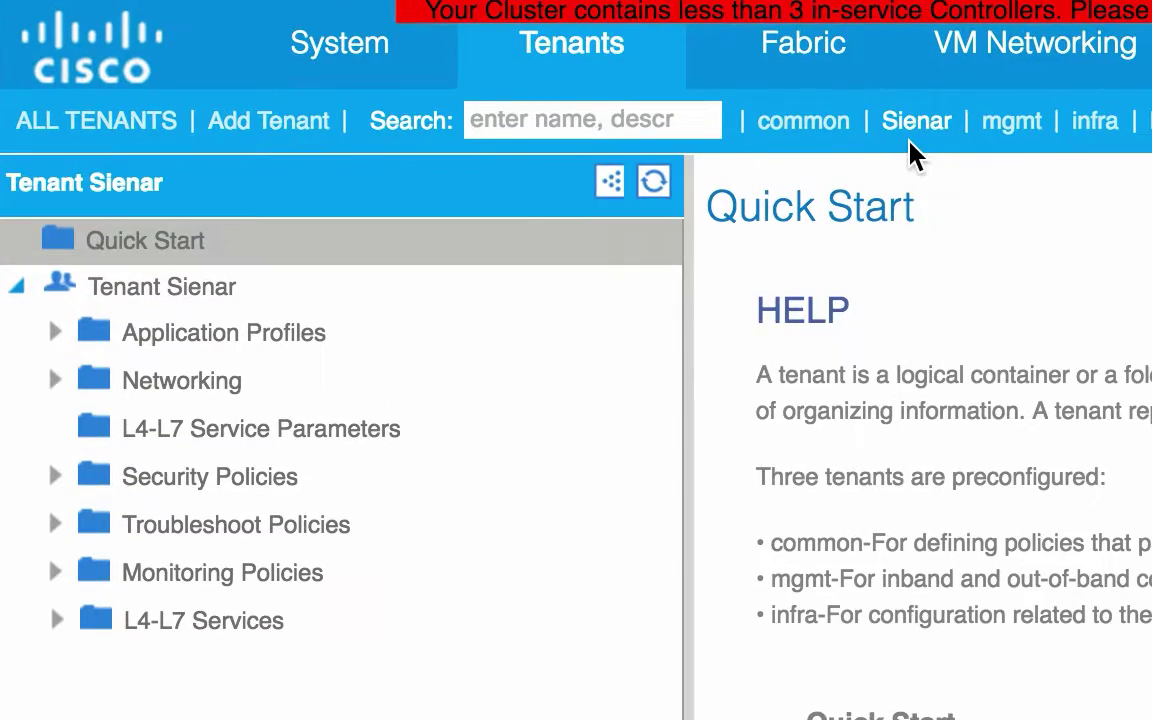
click(238, 297)
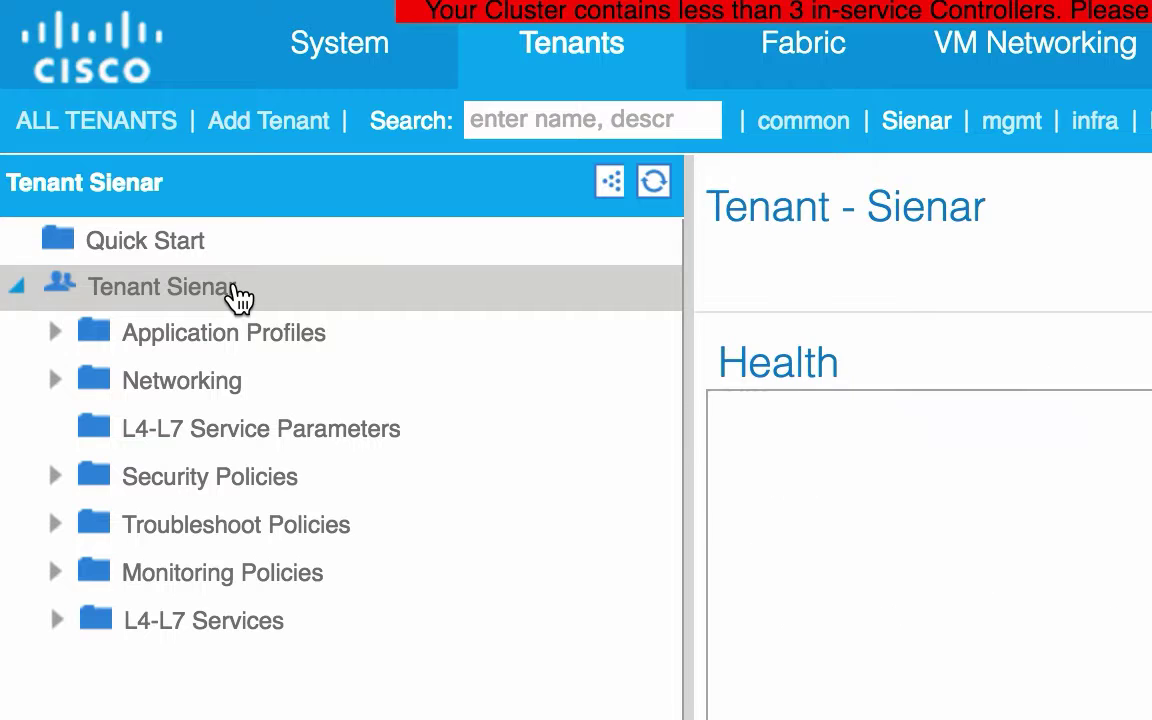
right_click(236, 292)
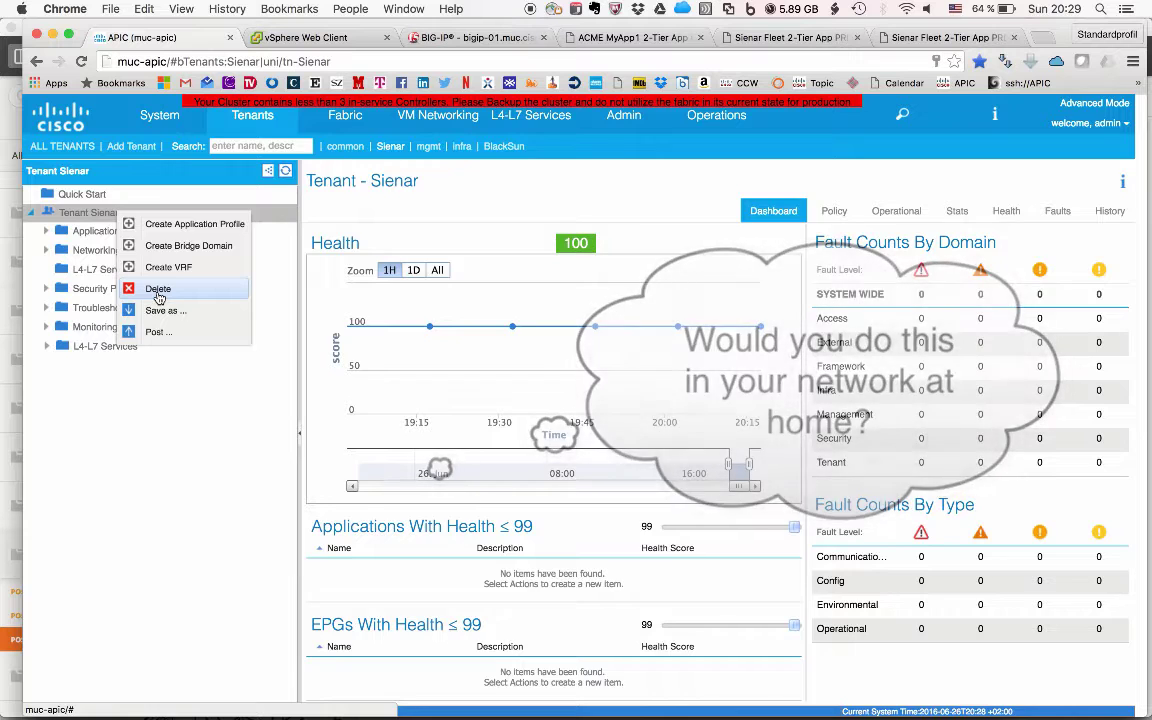
click(338, 490)
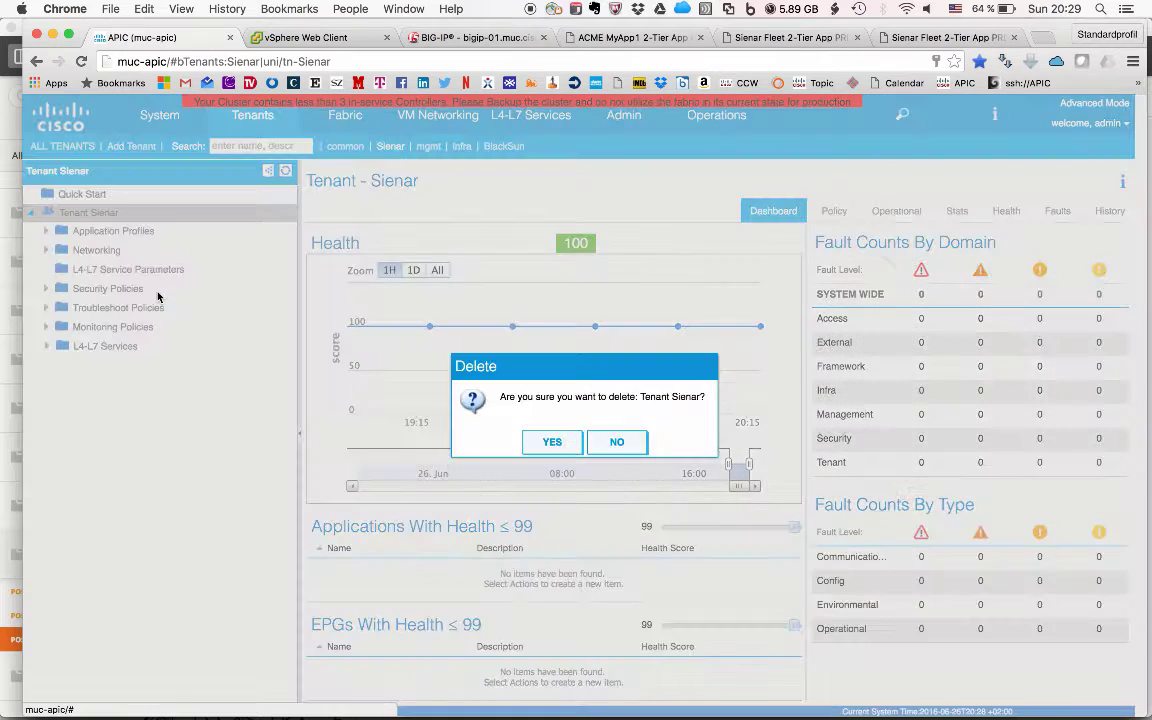
click(553, 447)
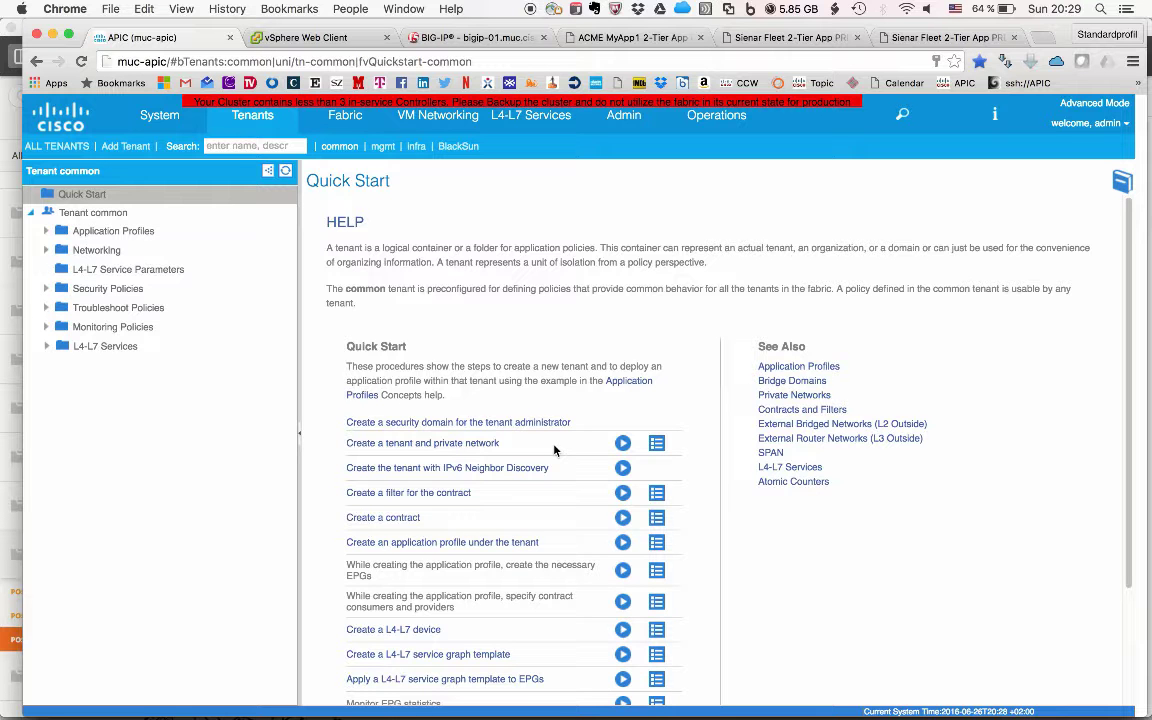
- Switch to Postman and send the Login request from the Sienar collection to the APIC
key(super+Tab)
key(super+Tab)
key(super+Tab)
key(super+Tab)
key(super+Tab)
key(super+Tab)
key(super+Tab)
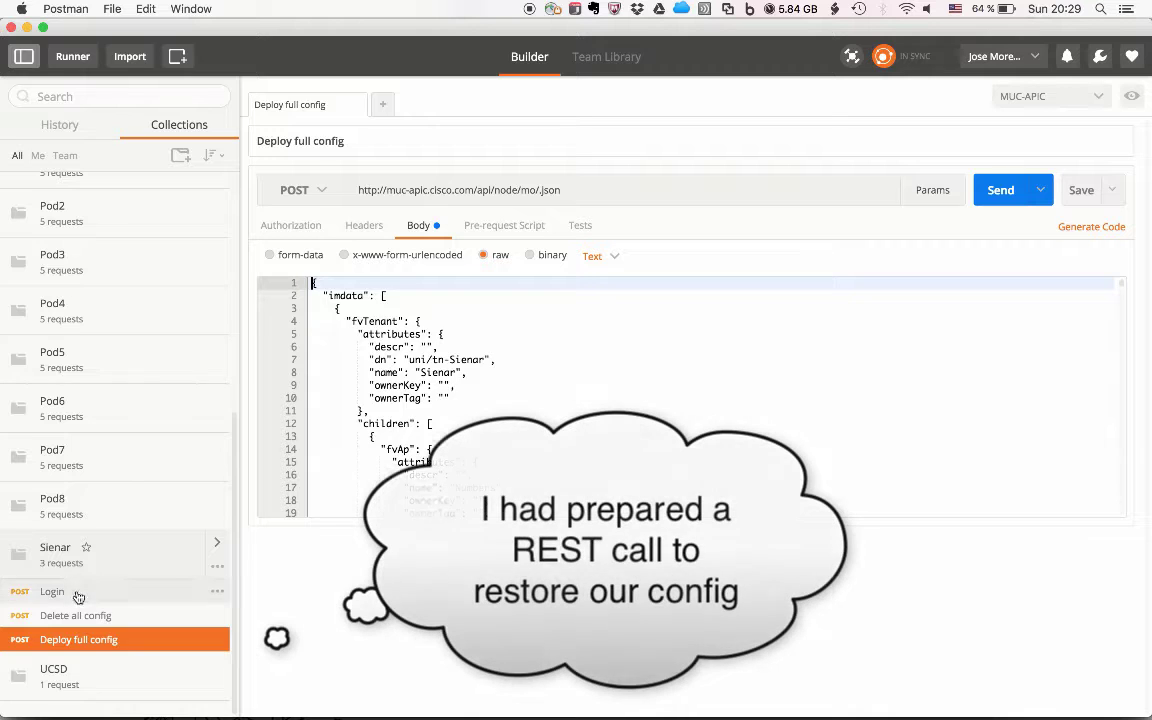
click(60, 592)
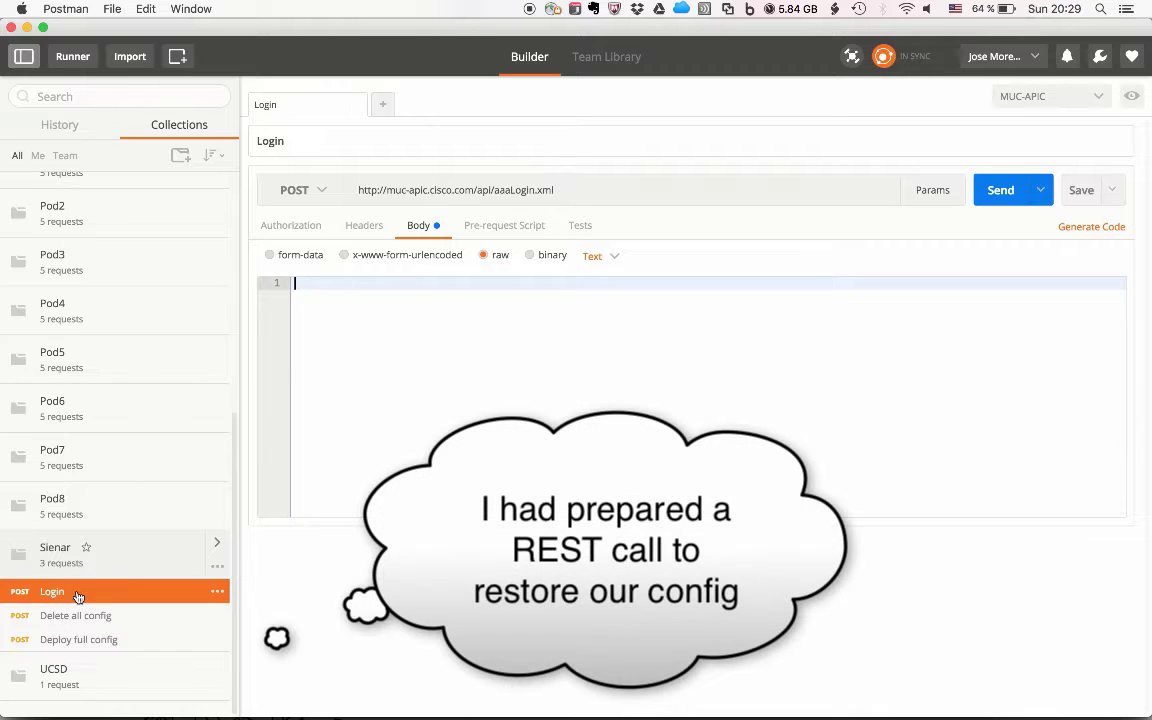
click(995, 200)
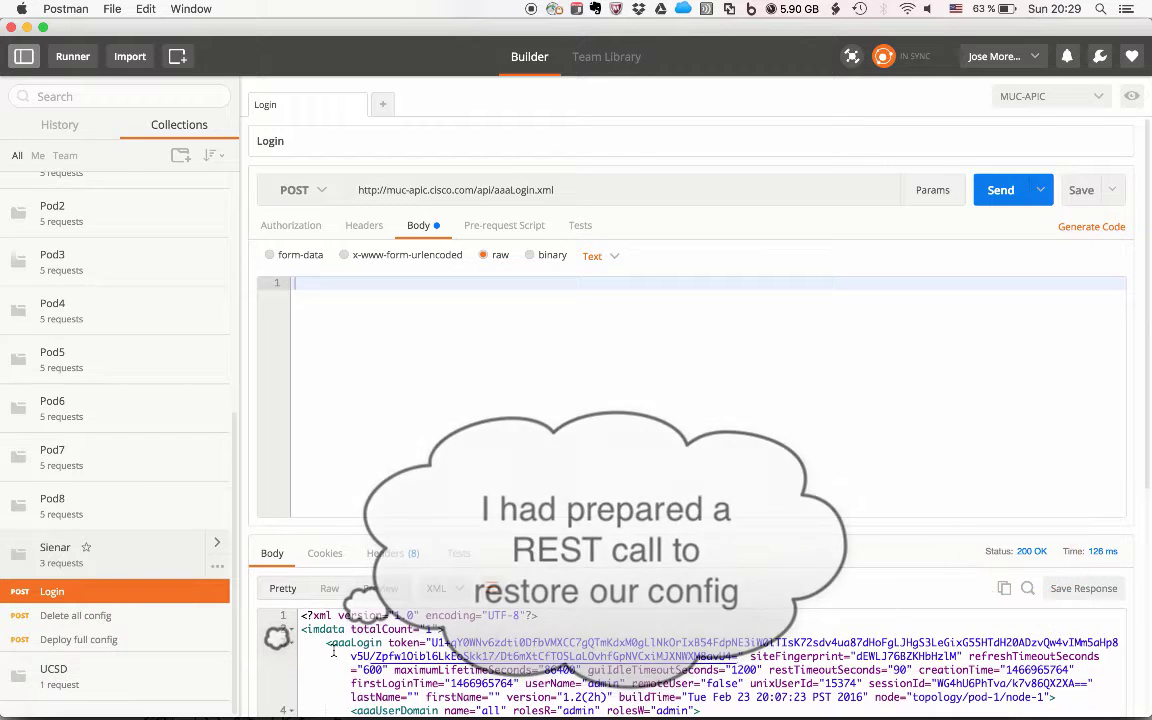
- Send the "Deploy full config" request from the Sienar collection and check its response status
click(130, 639)
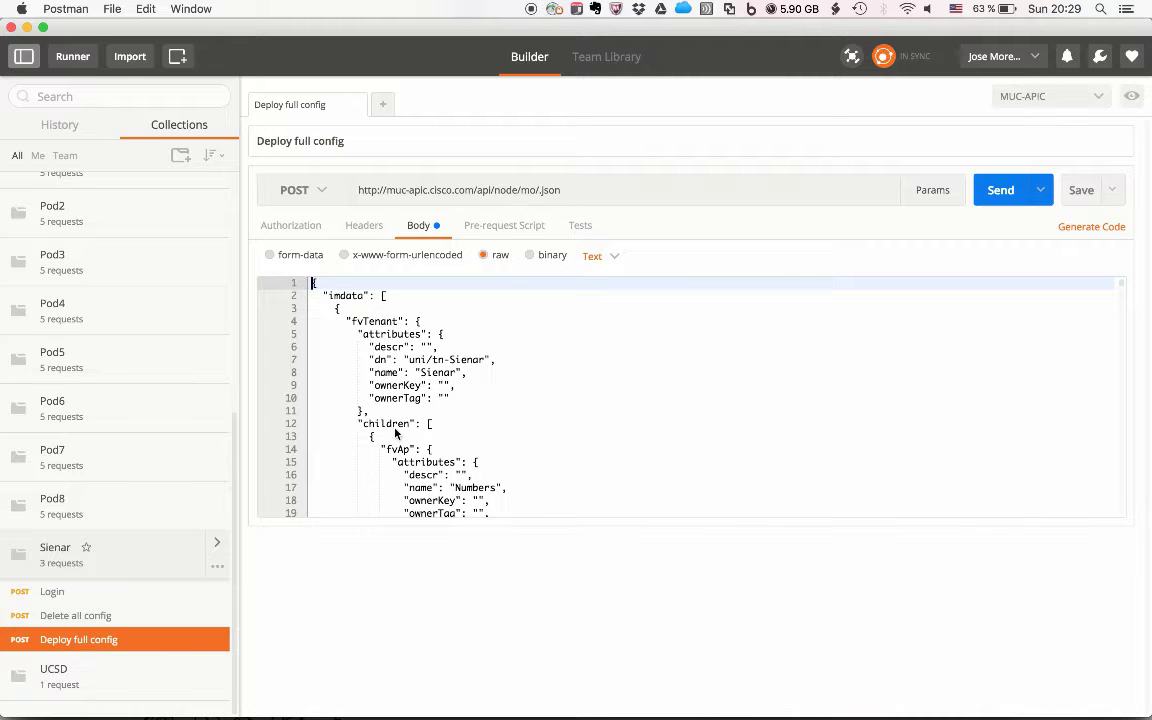
click(1002, 192)
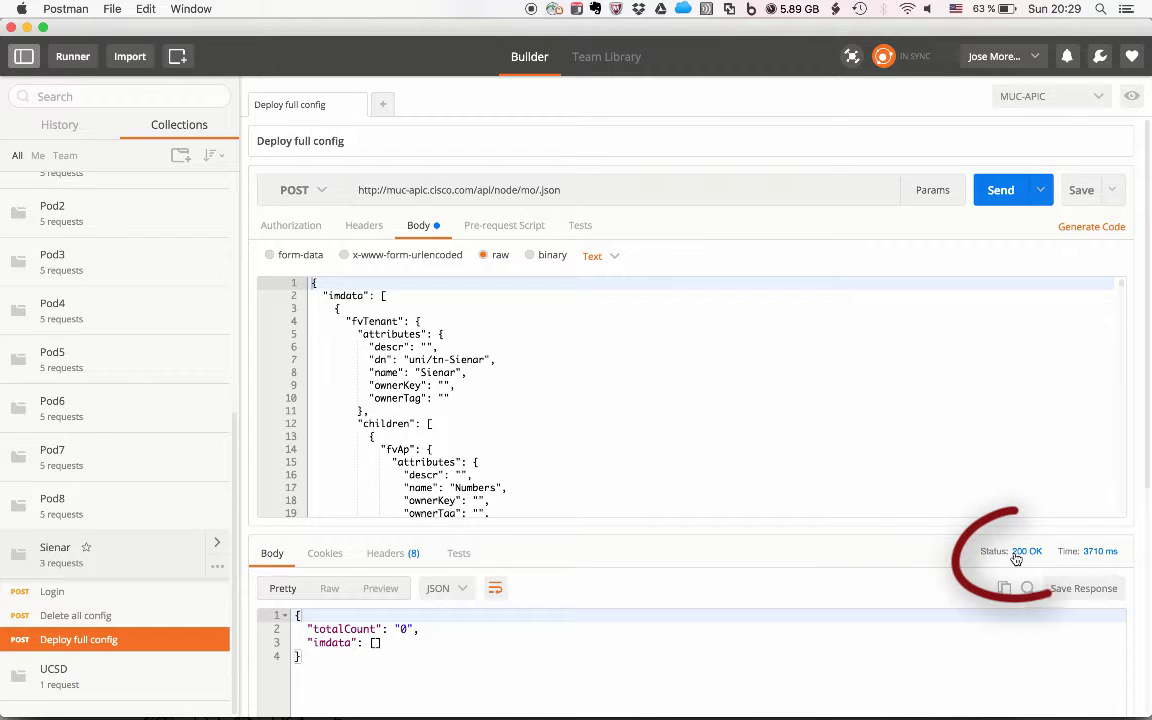
mouse_move(1030, 557)
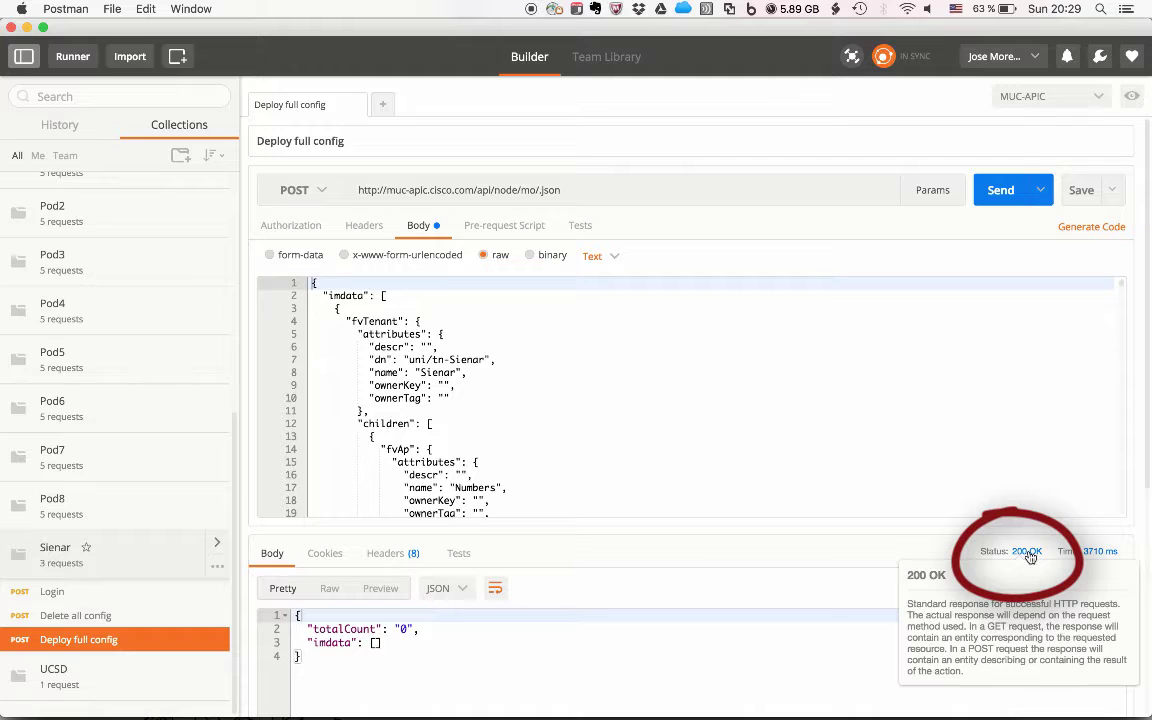
- Switch back to APIC in Chrome, open tenant Sienar and examine its deployed devices under L4-L7 Services
key(super+Tab)
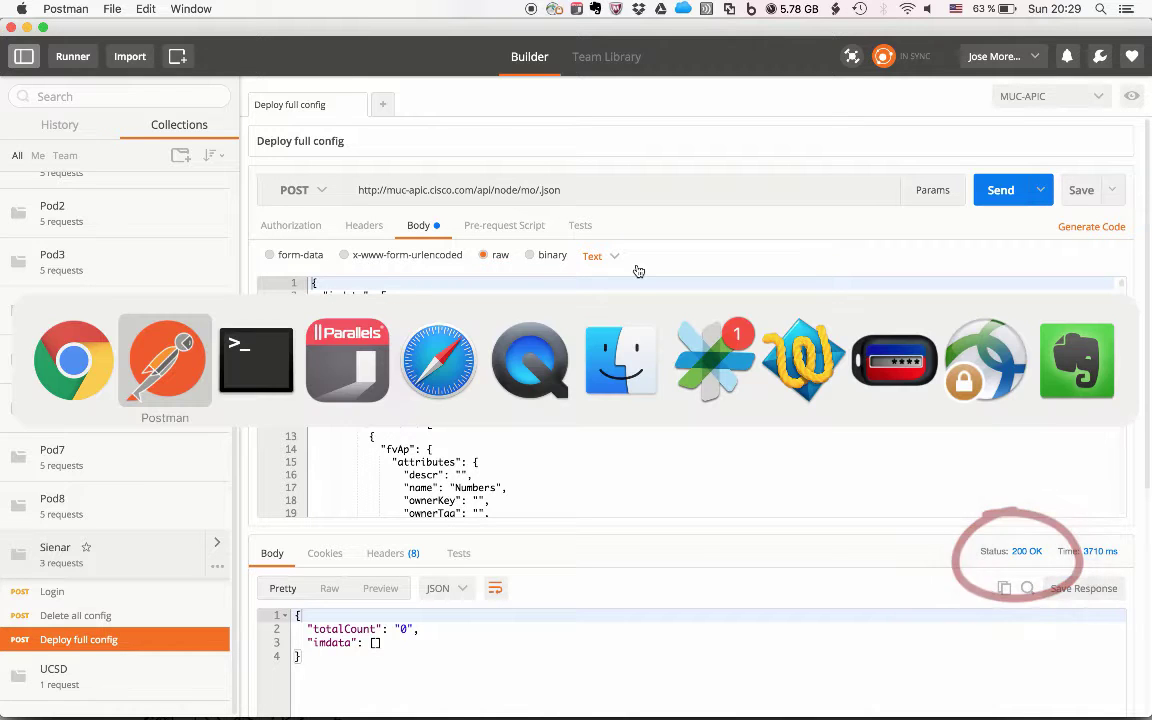
key(super+shift+Tab)
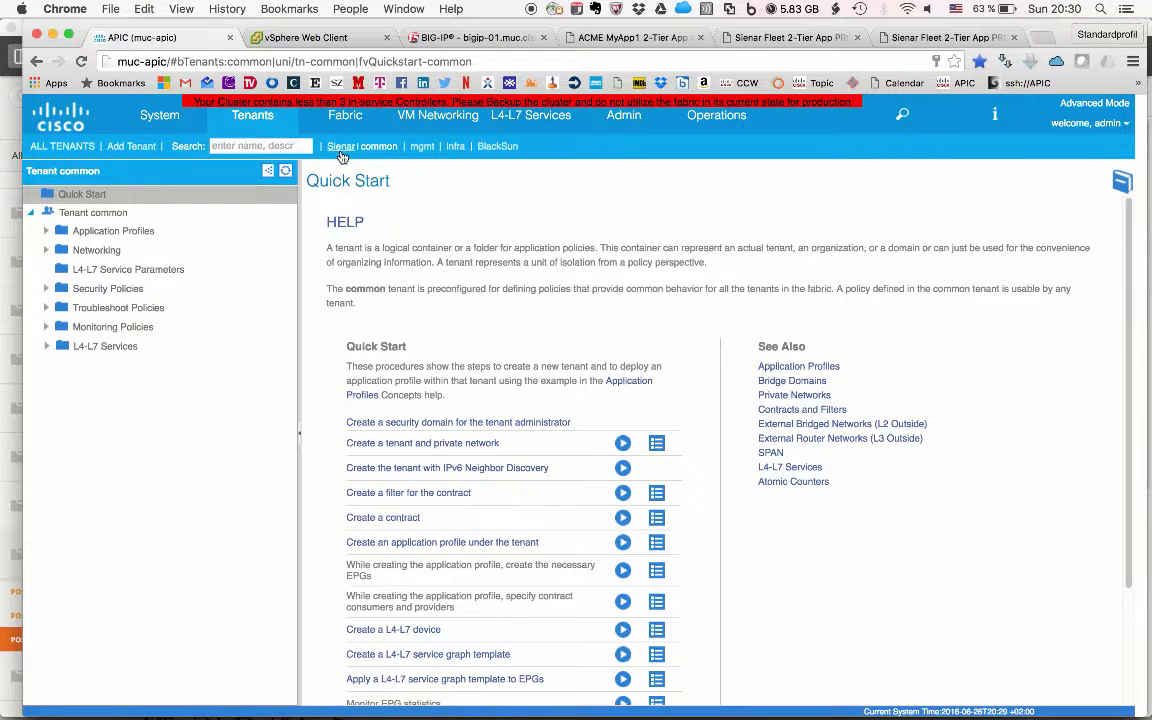
click(341, 146)
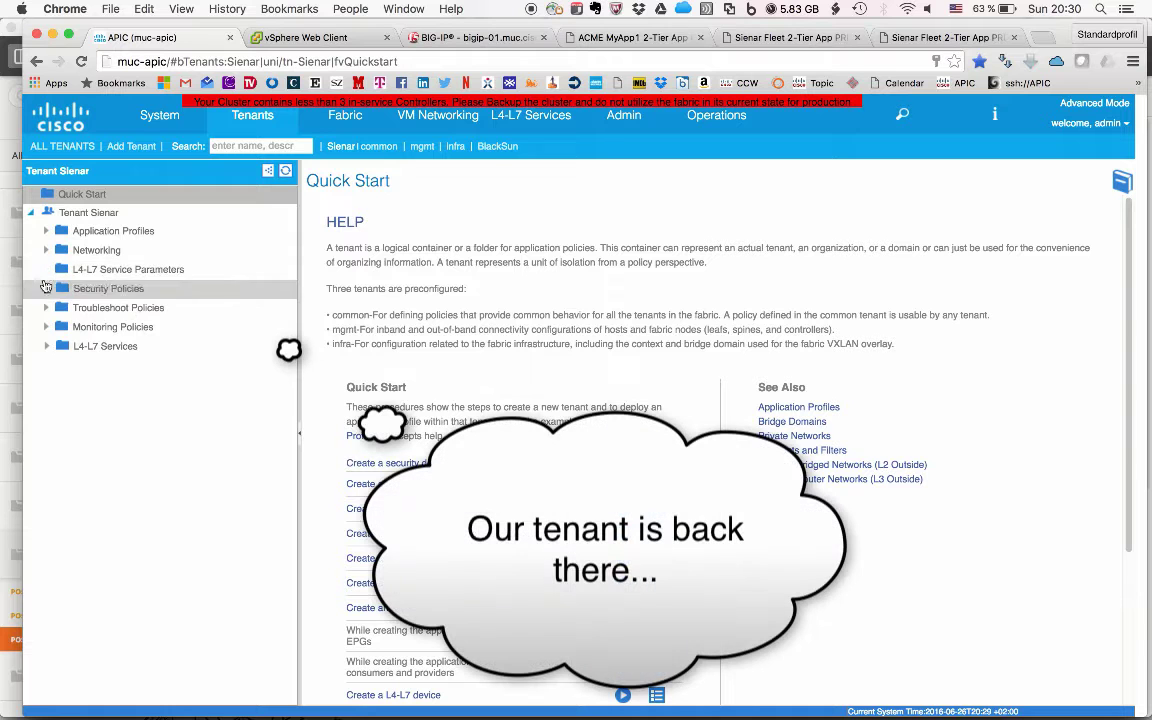
click(46, 346)
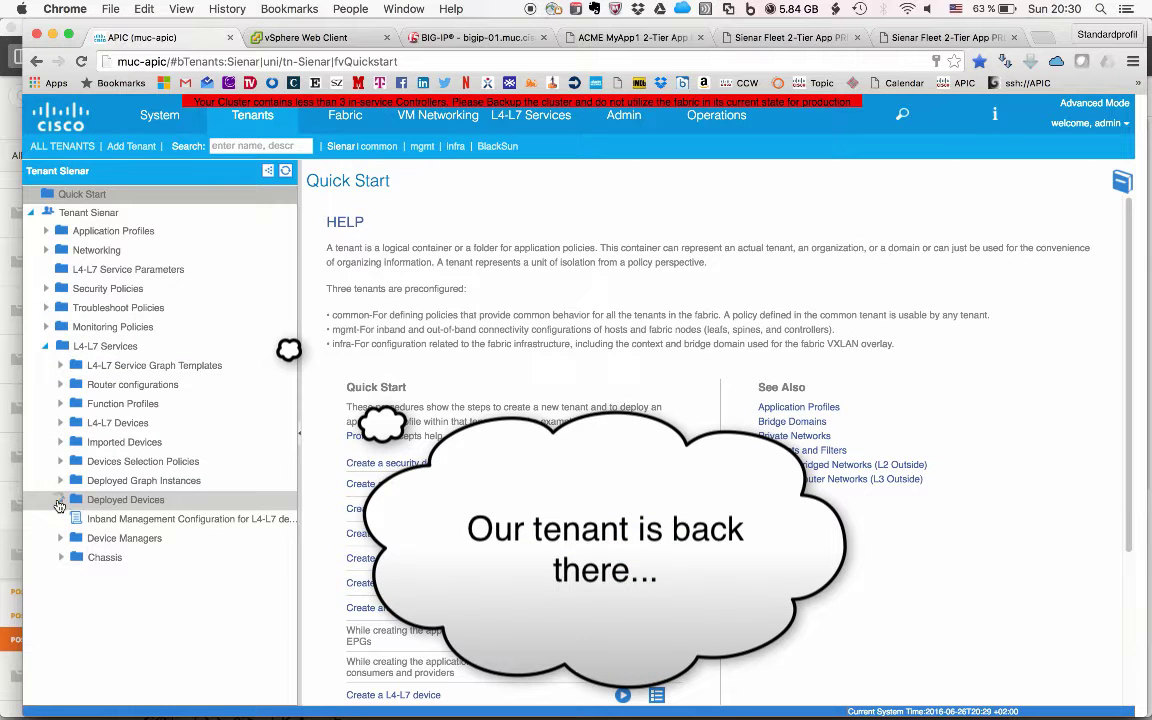
click(60, 499)
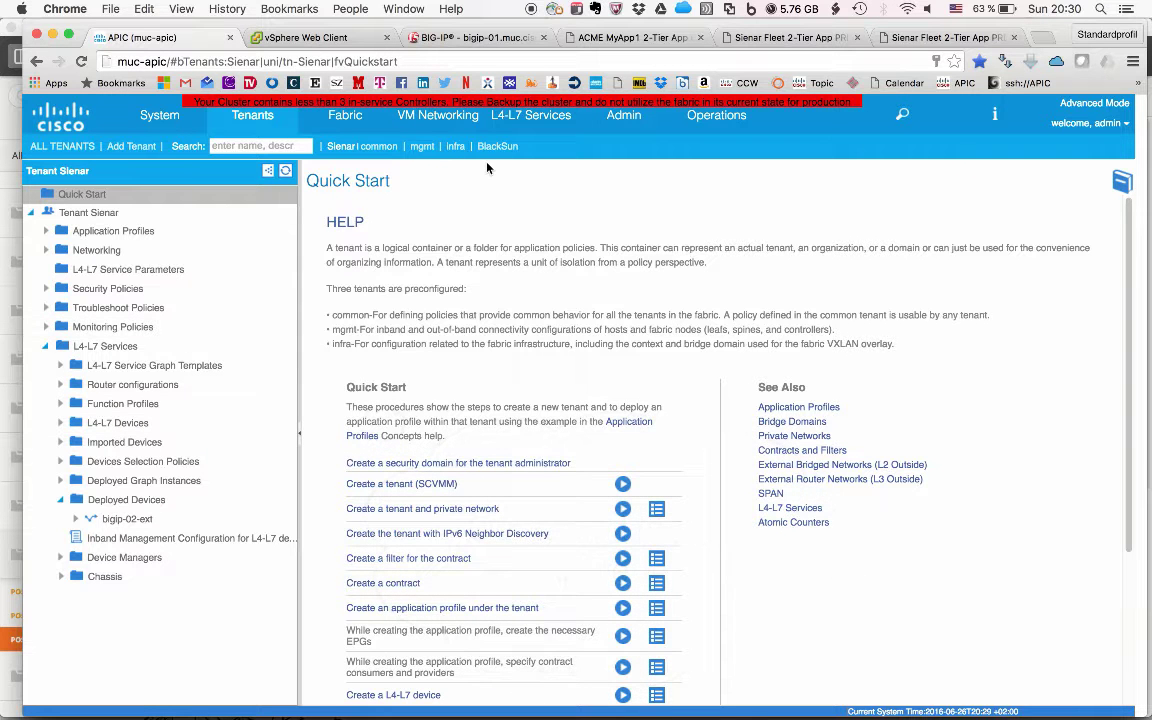
- Reload the Sirius App1 control panel page and submit the "ASAv and BigIP ADC" deployment for Sienar-Numbers
click(489, 39)
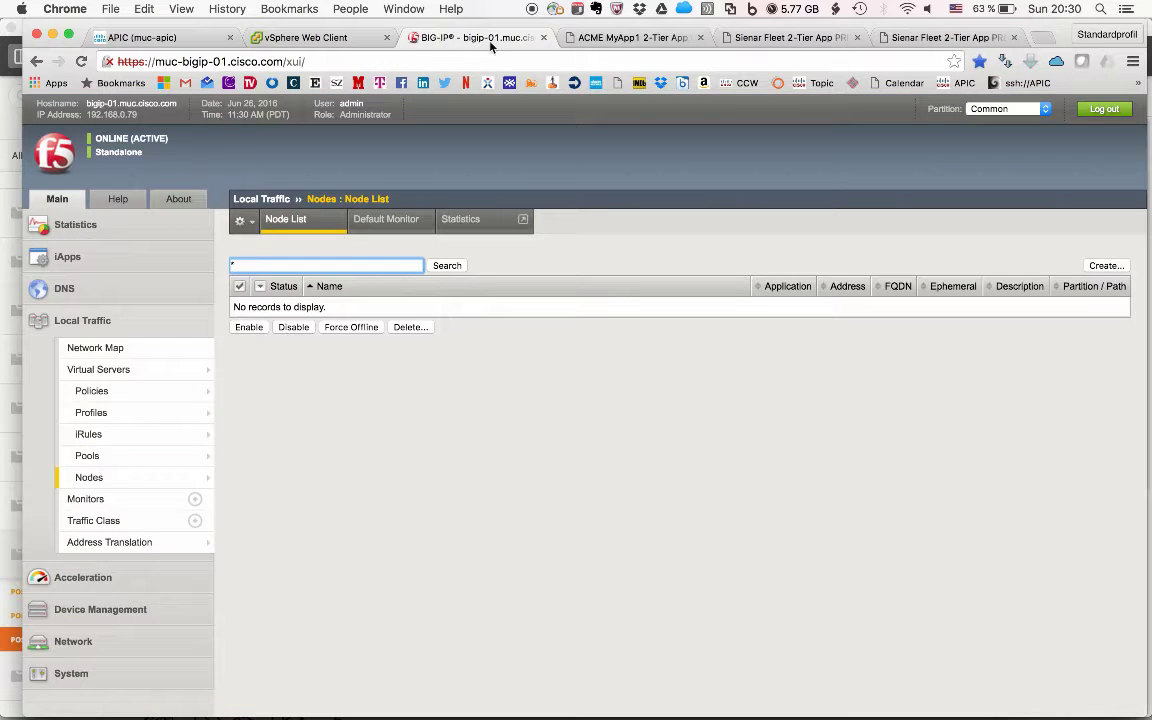
click(603, 40)
click(399, 64)
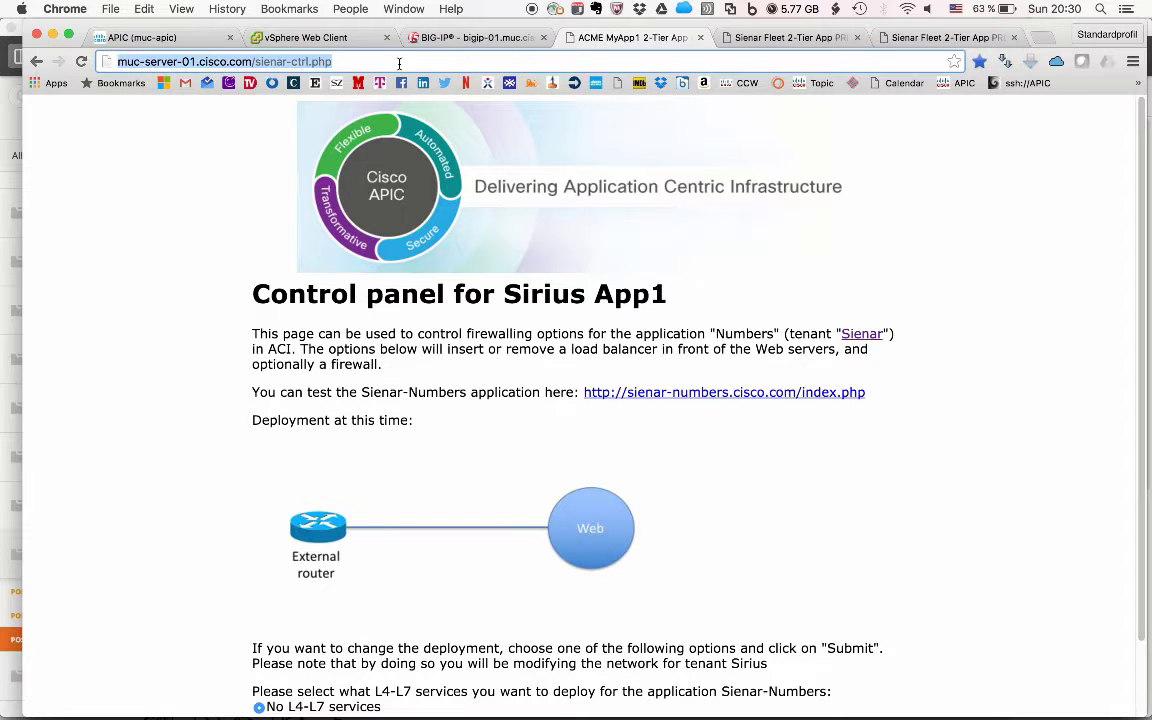
key(Return)
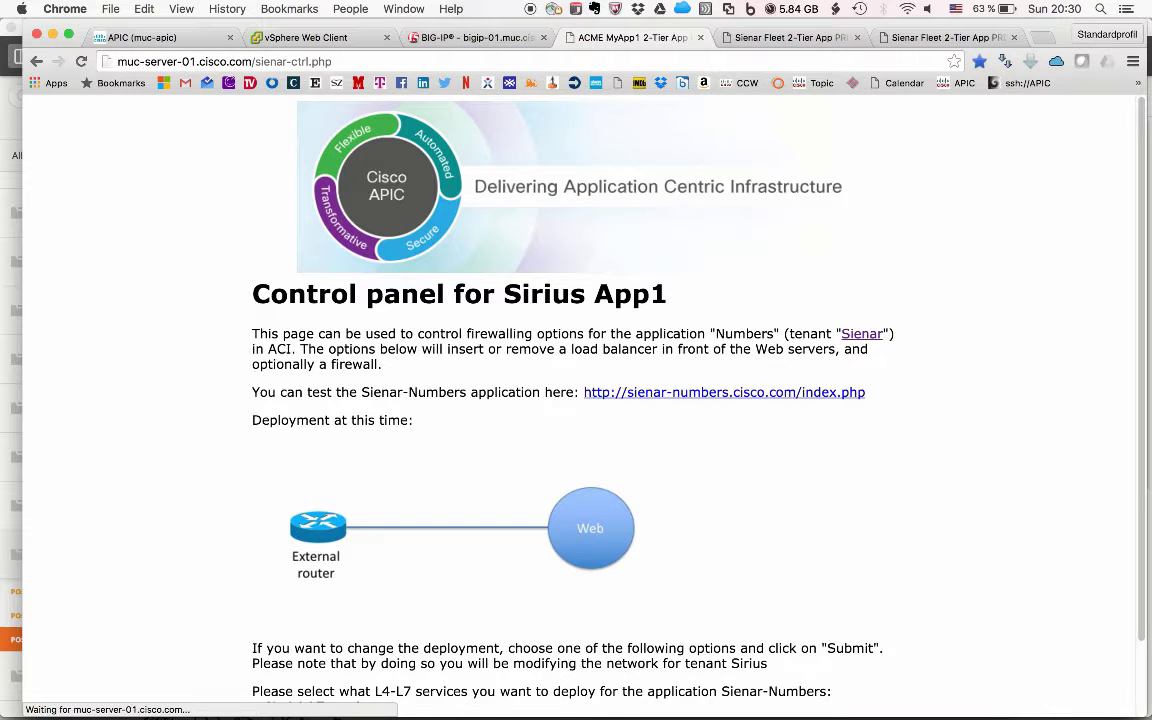
scroll(285, 403, down, 2)
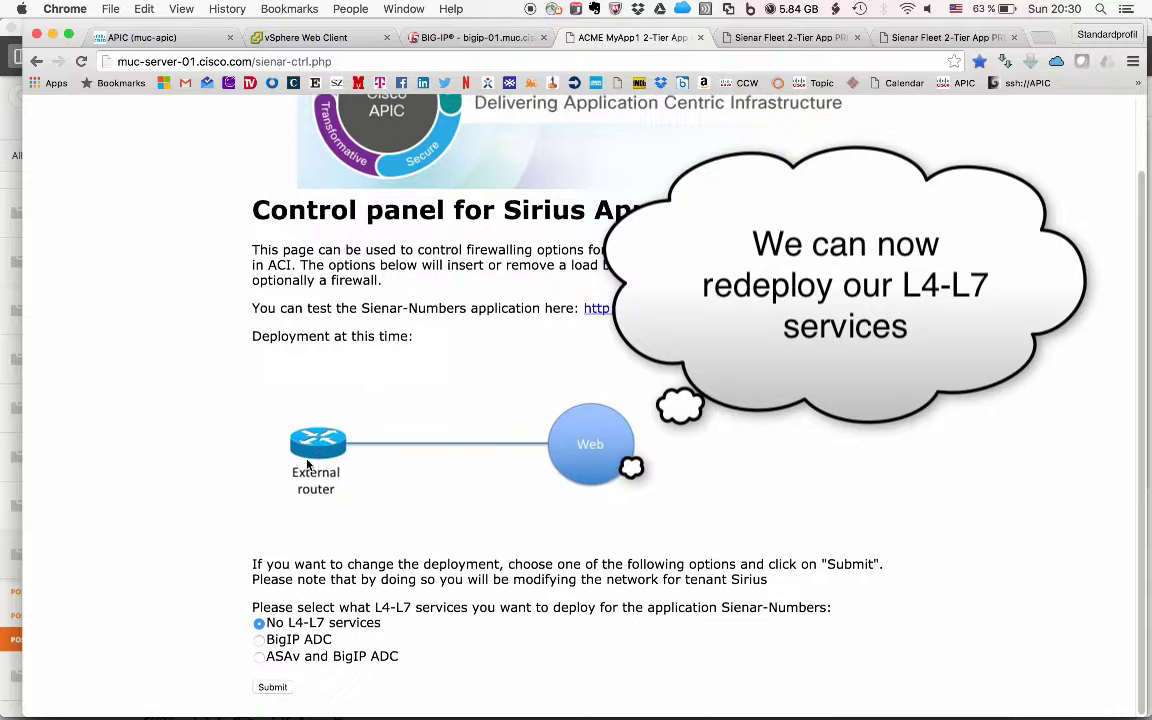
click(259, 659)
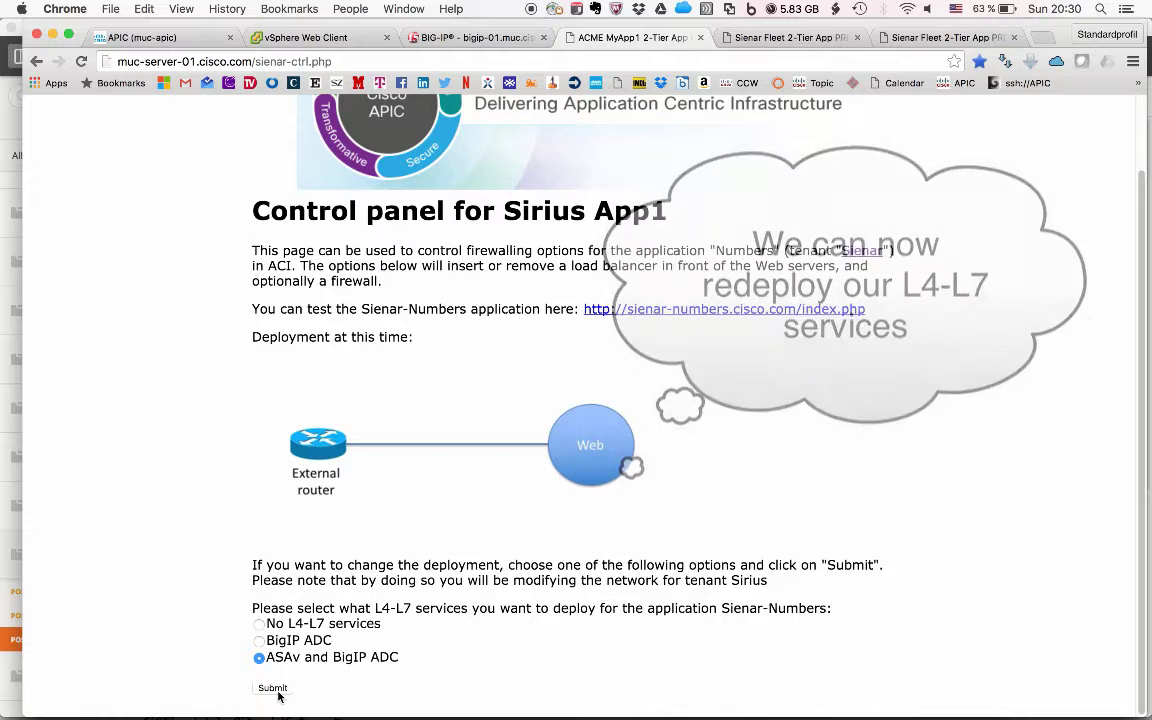
click(271, 689)
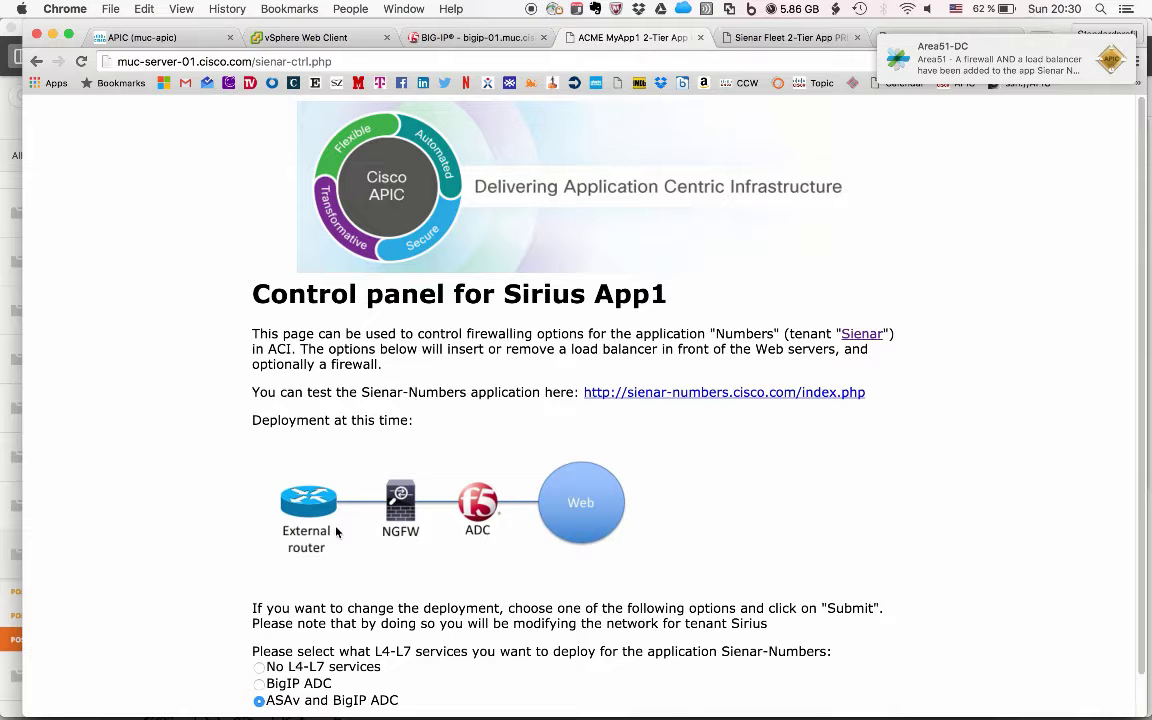
- Review the deployment on the control panel page and return to APIC to check tenant Sienar's deployed devices
scroll(600, 371, down, 2)
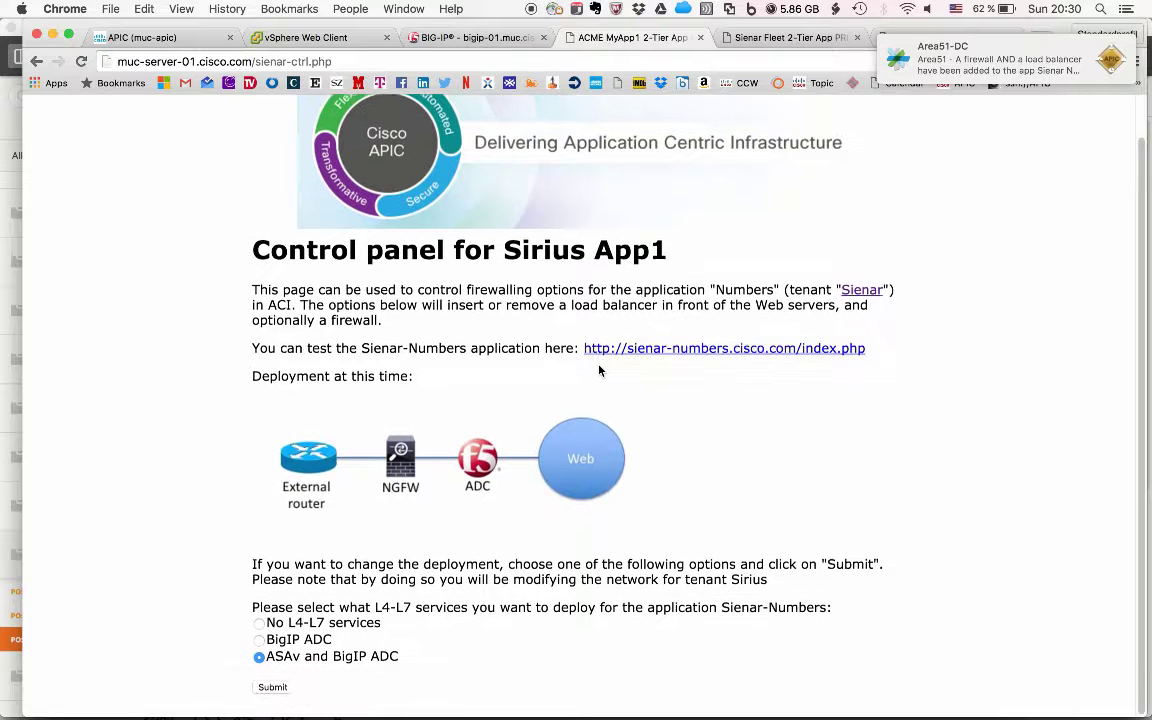
key(super+Tab)
key(super+shift+Tab)
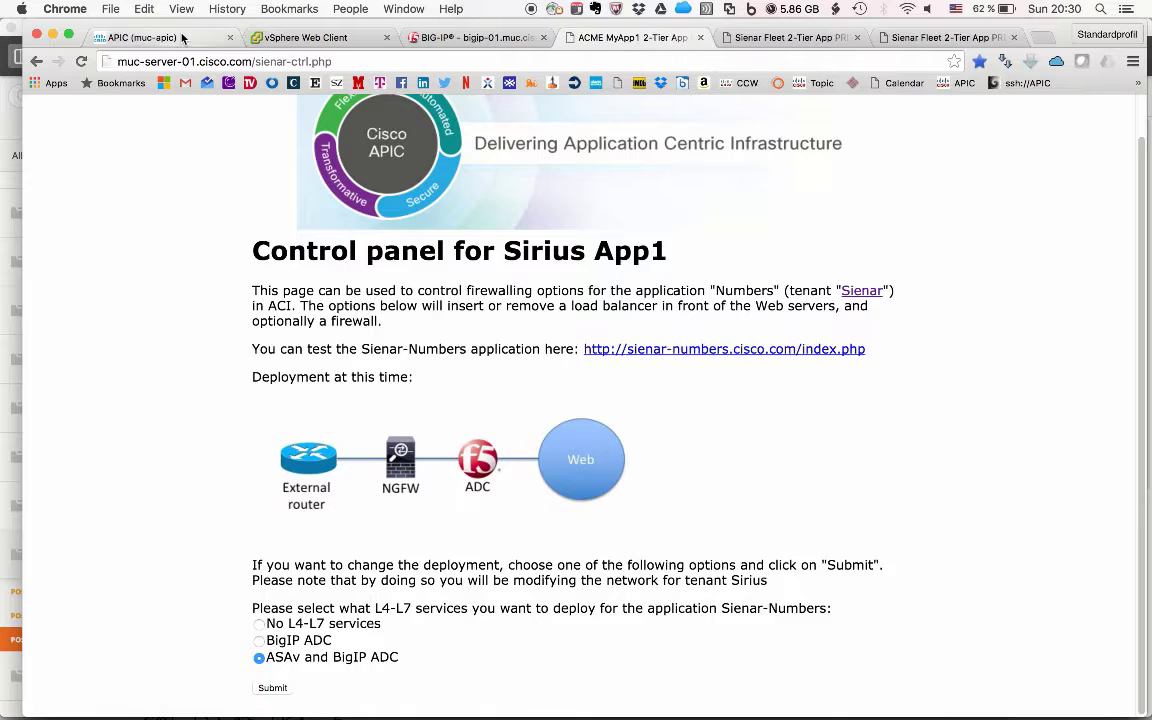
click(140, 37)
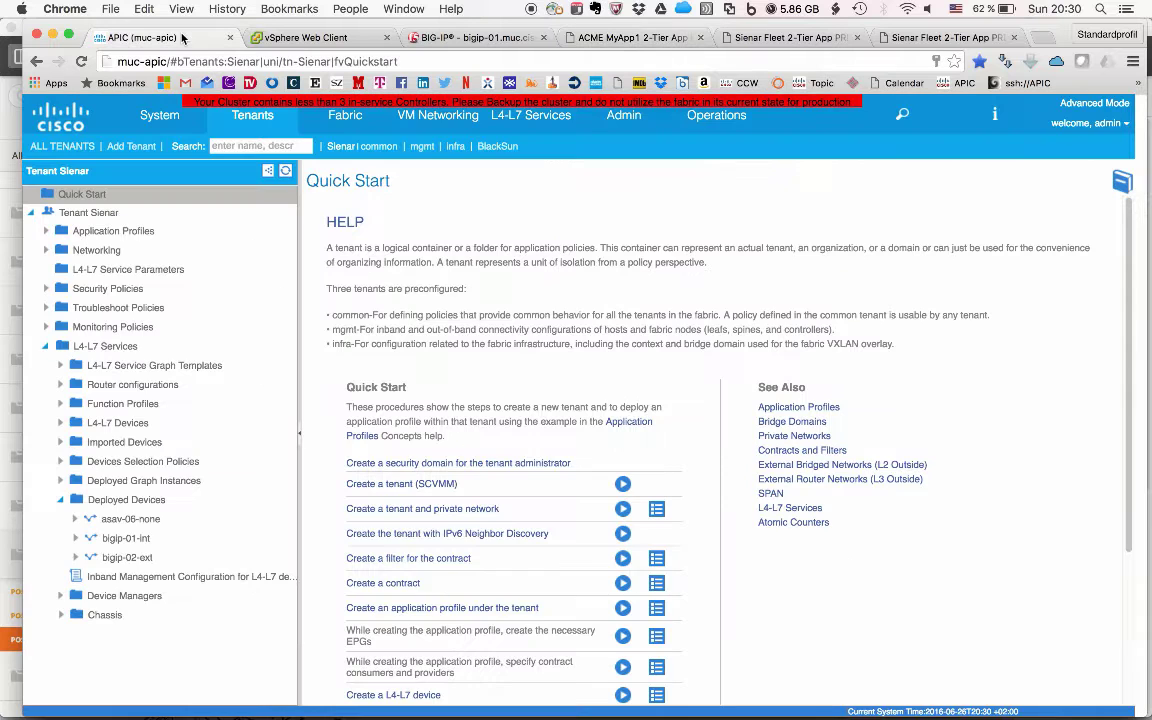
- On the BIG-IP page, select the apic_4984 partition and refresh the node list
click(490, 38)
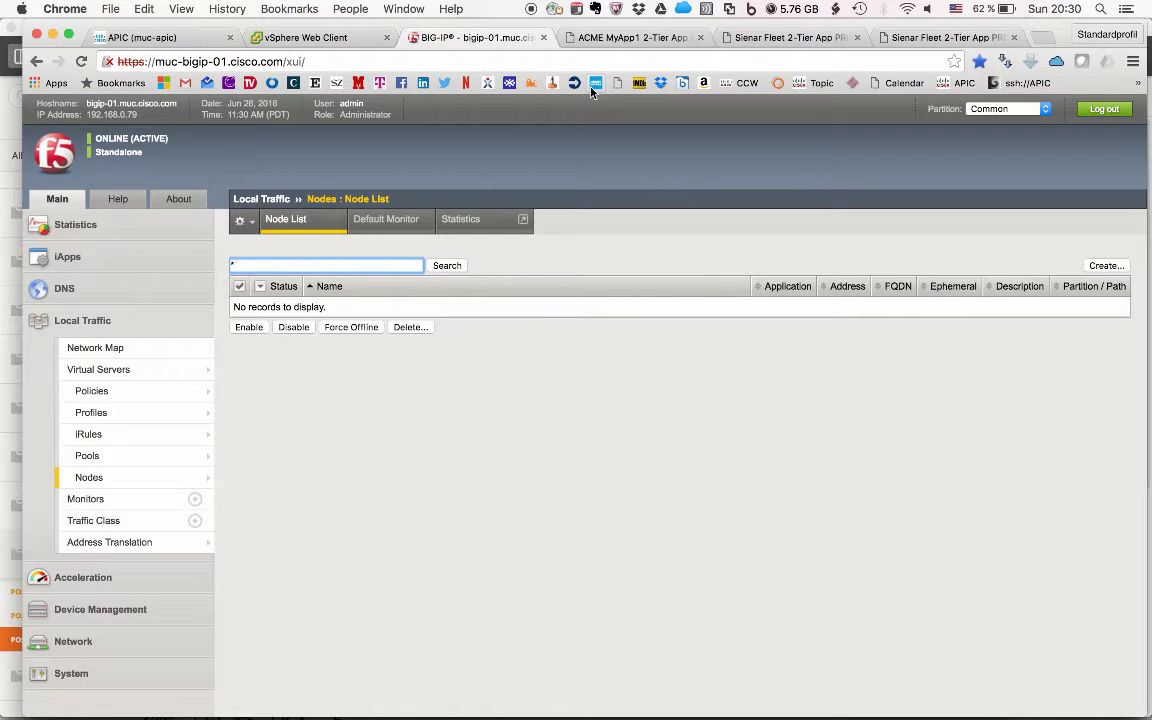
click(1019, 111)
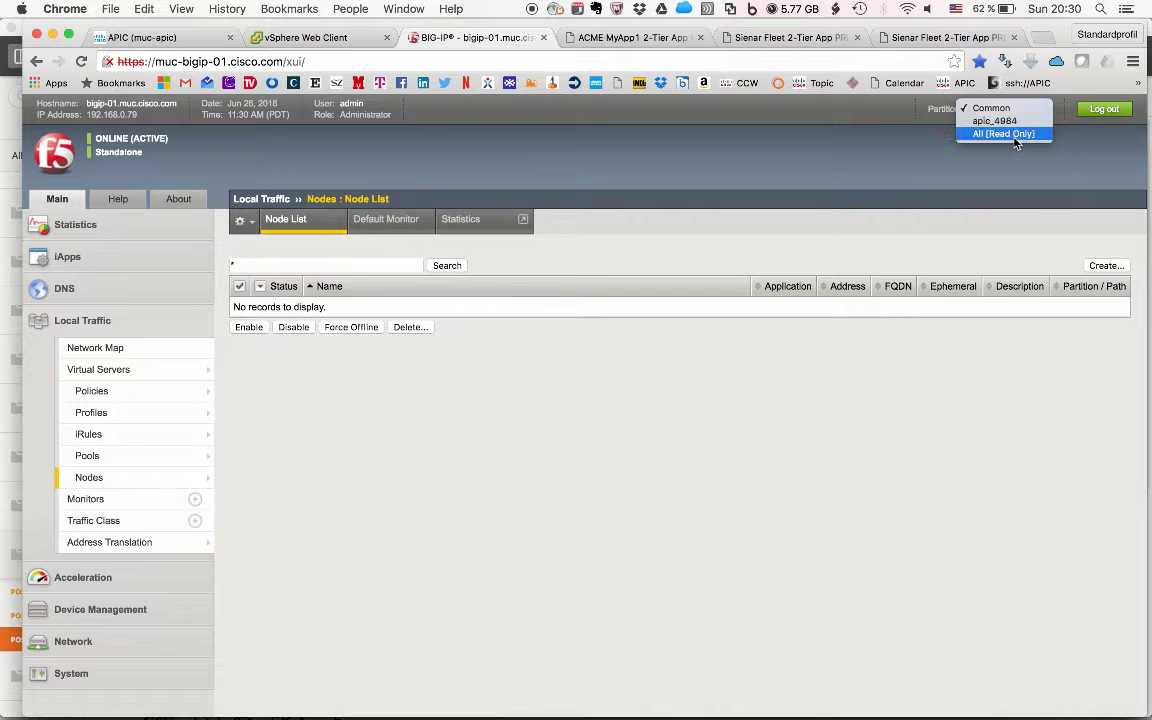
click(1014, 140)
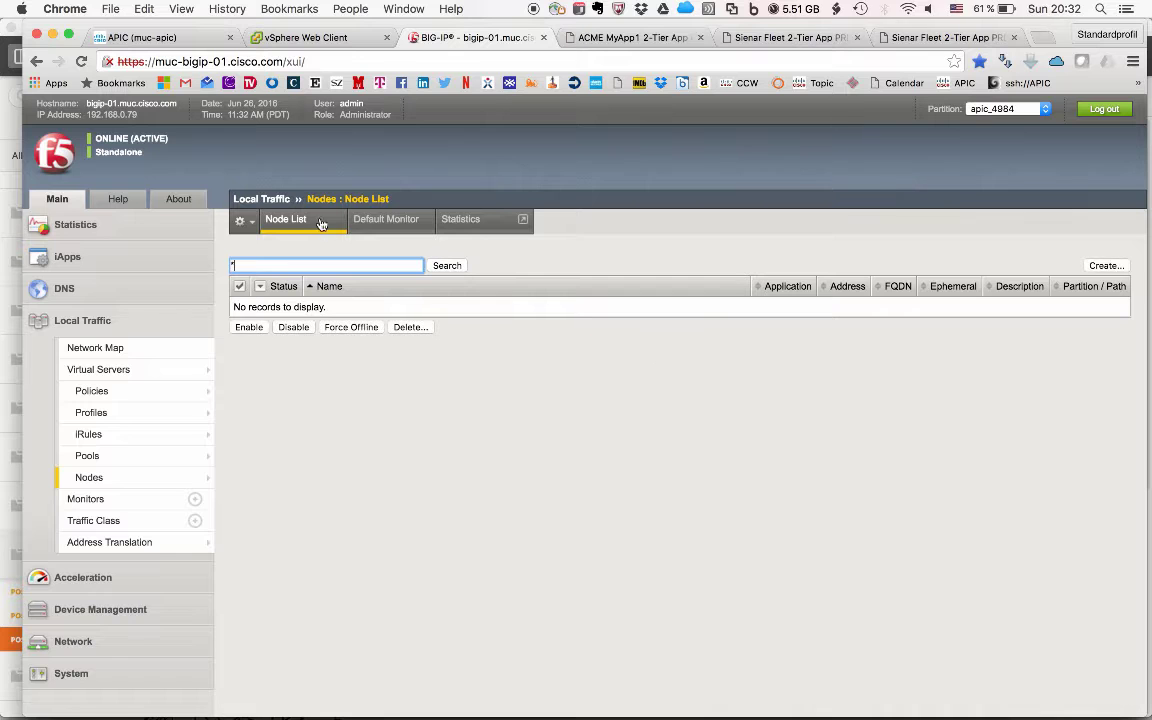
click(288, 224)
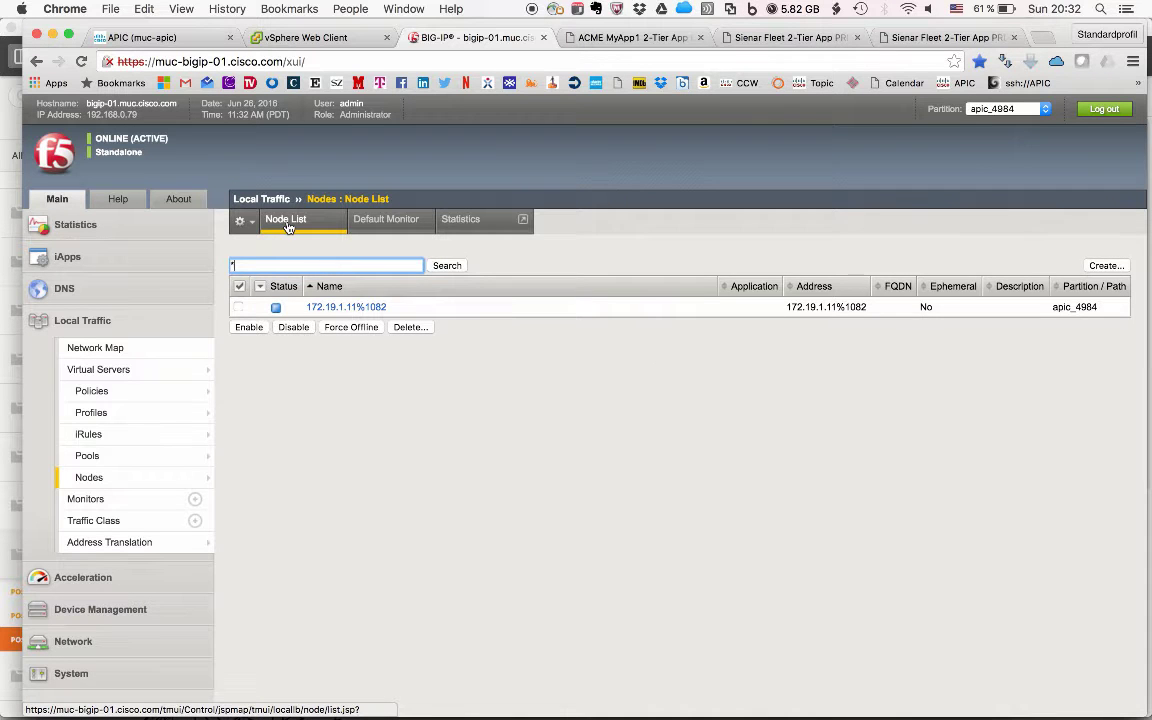
click(288, 226)
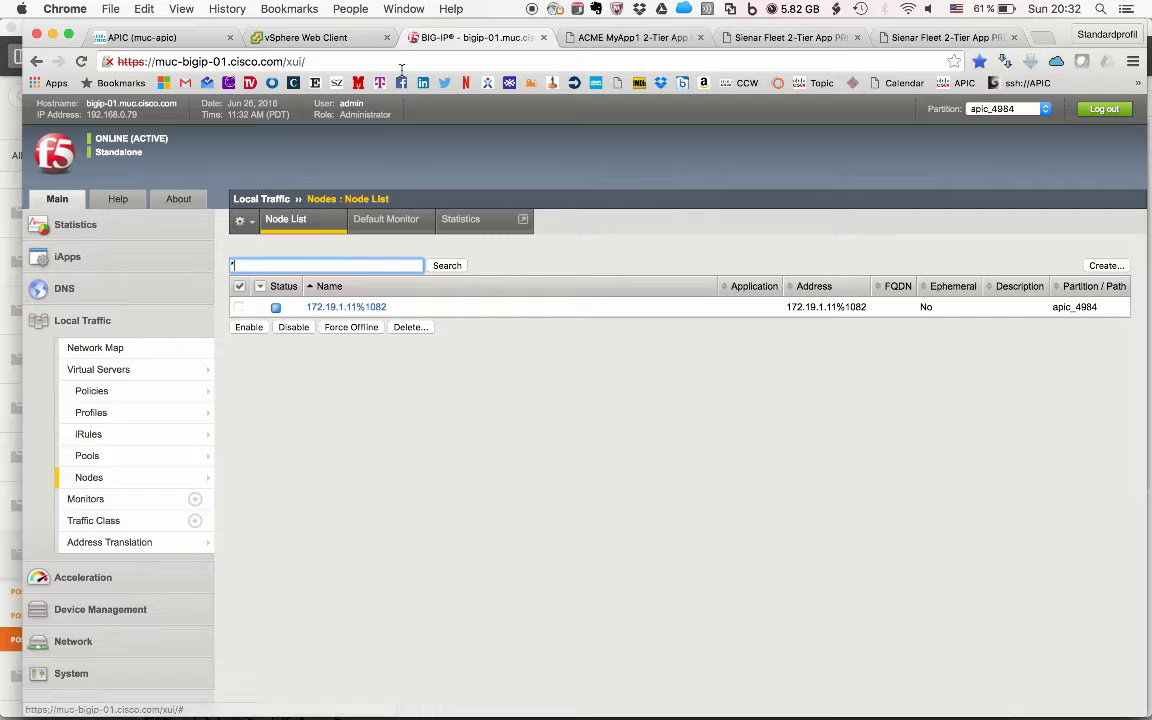
- Reload sienar-numbers.cisco.com to test the Numbers application
click(801, 40)
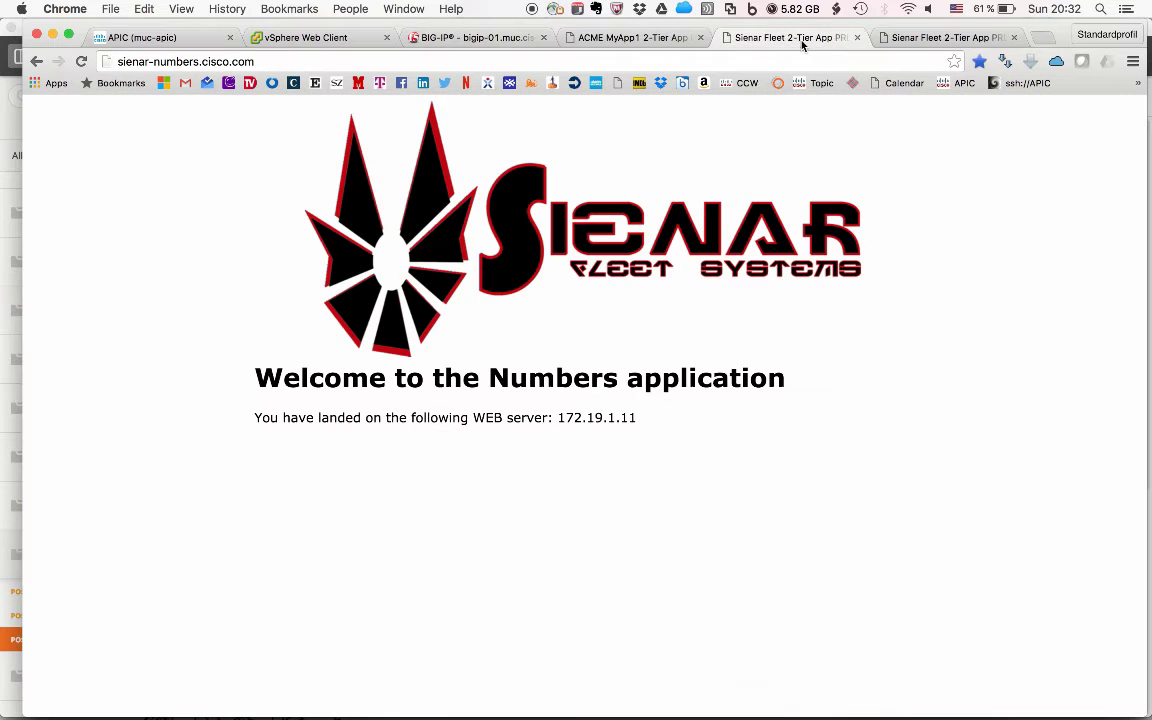
click(345, 66)
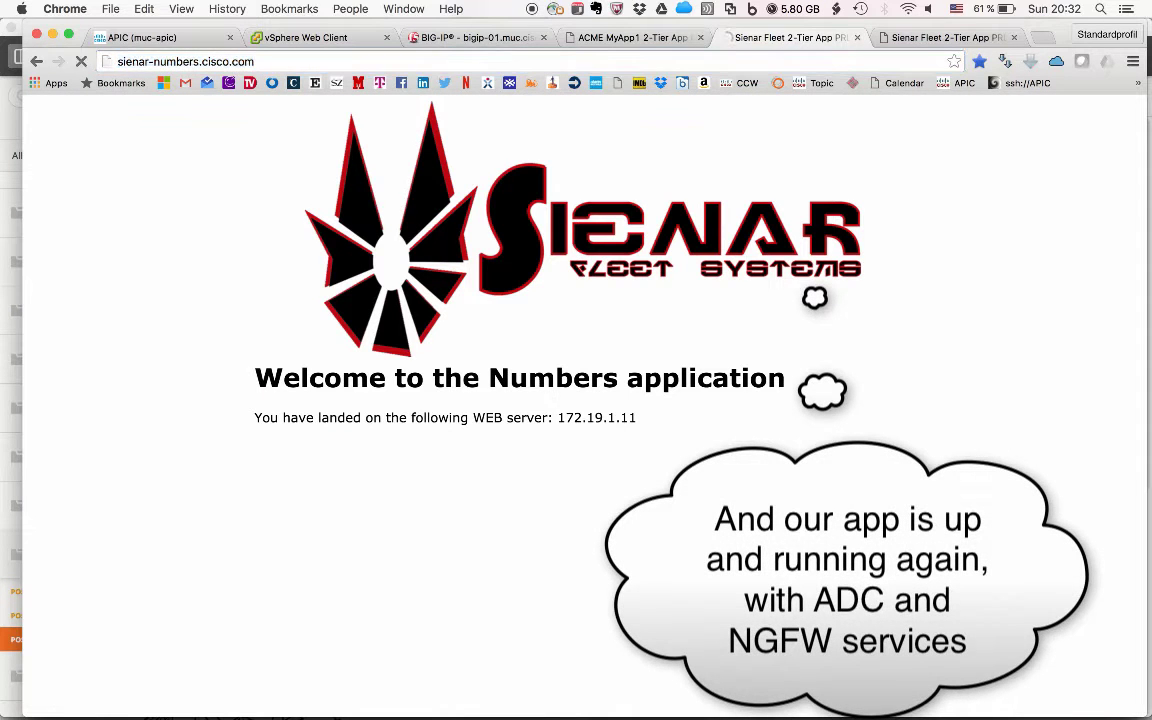
key(Return)
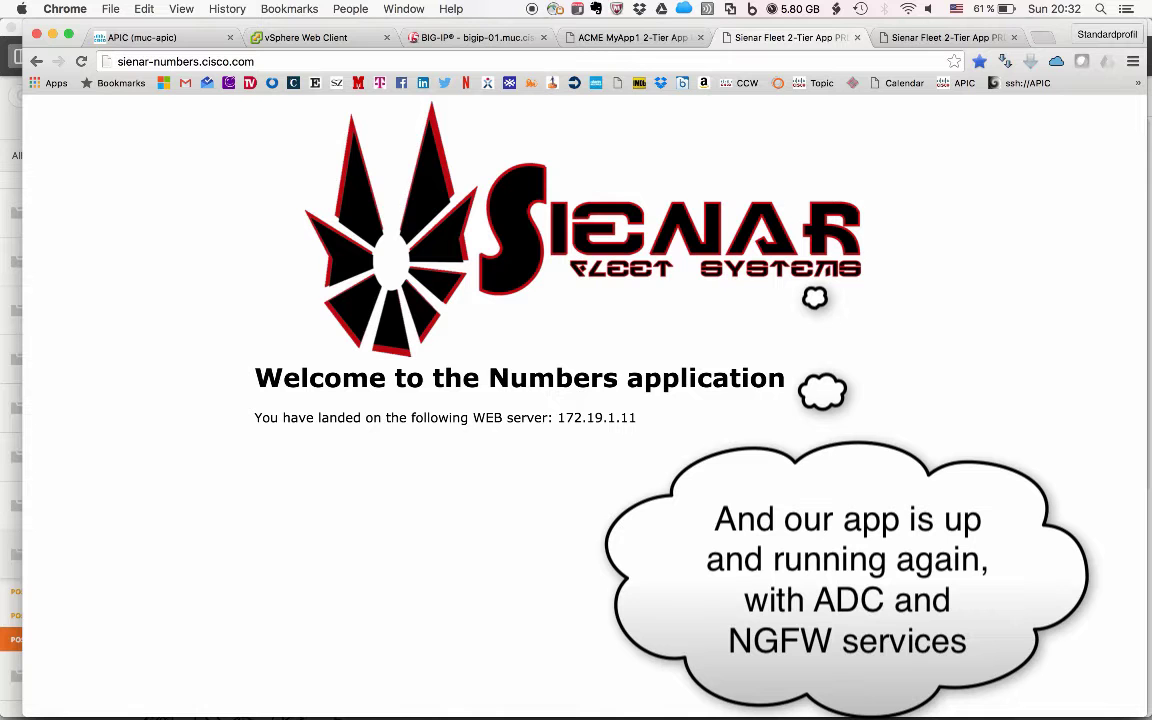